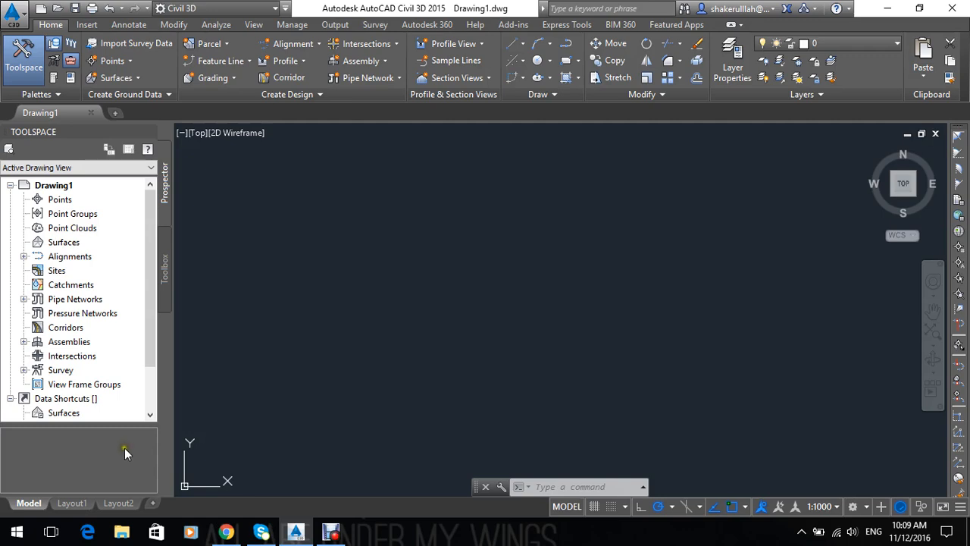
click(59, 199)
right_click(59, 199)
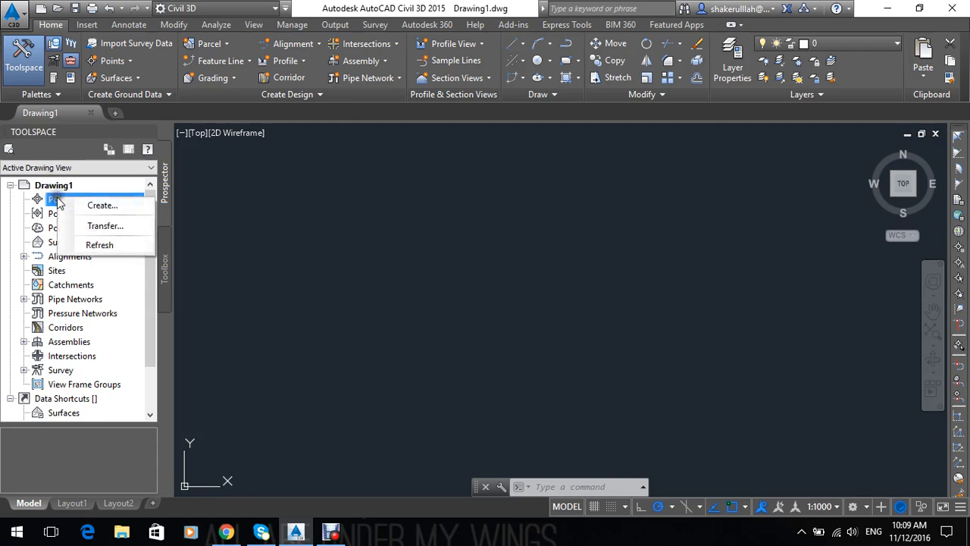
click(310, 216)
click(322, 212)
click(294, 246)
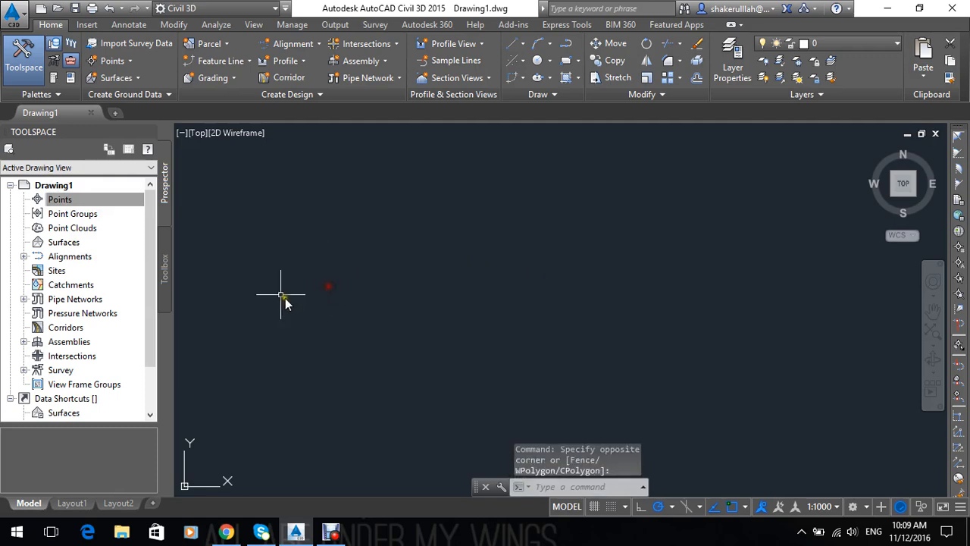
click(354, 210)
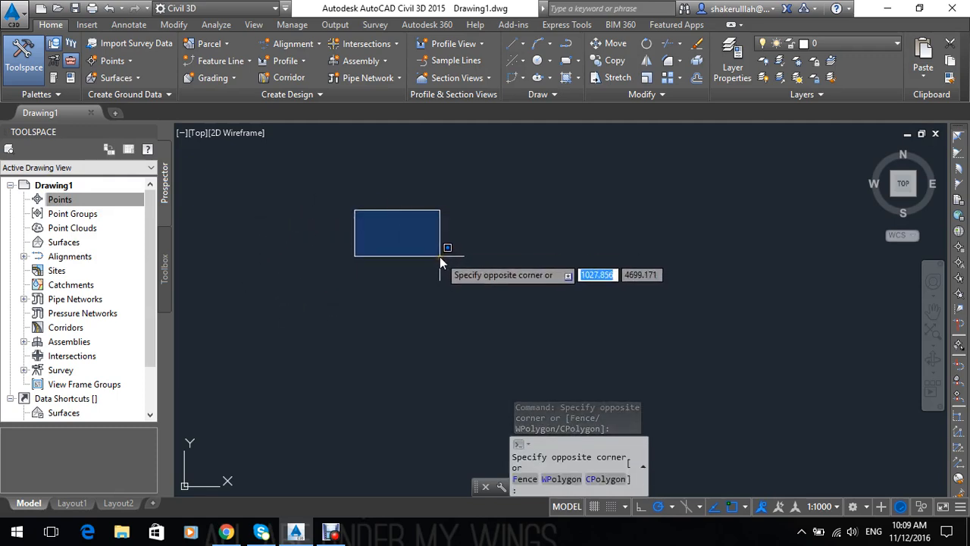
click(440, 256)
click(417, 260)
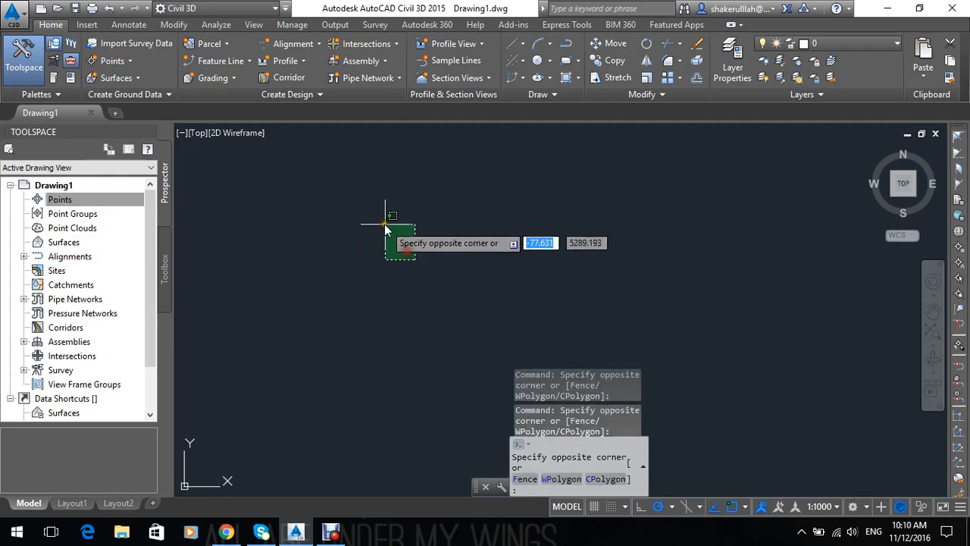
click(373, 217)
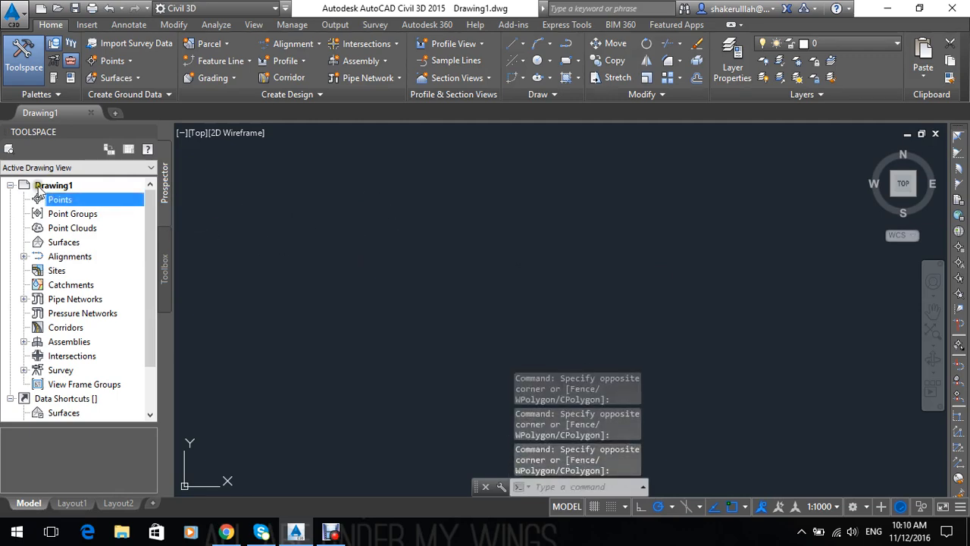
click(166, 258)
click(163, 195)
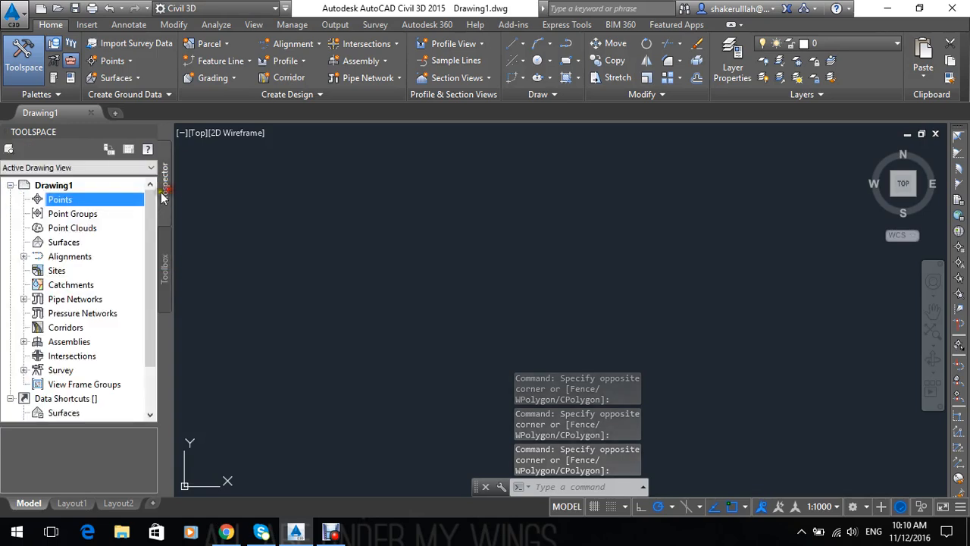
click(55, 46)
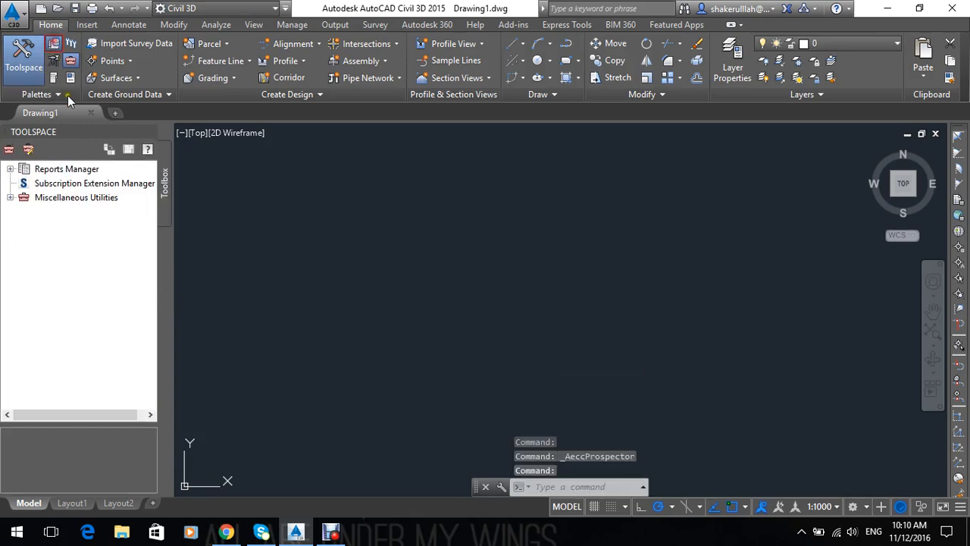
click(53, 43)
Open the point creation tools for the drawing's Points collection and move them clear of the Toolspace.
right_click(66, 201)
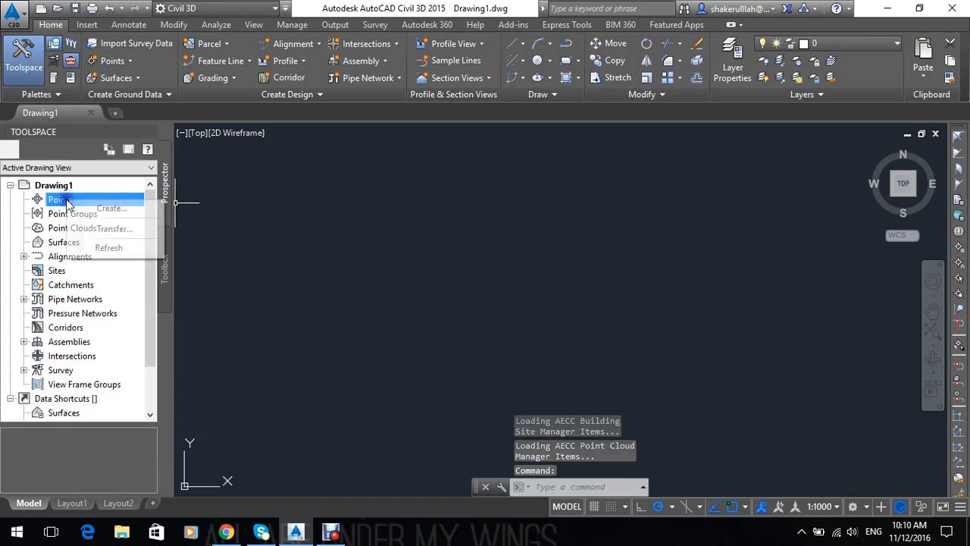
click(97, 208)
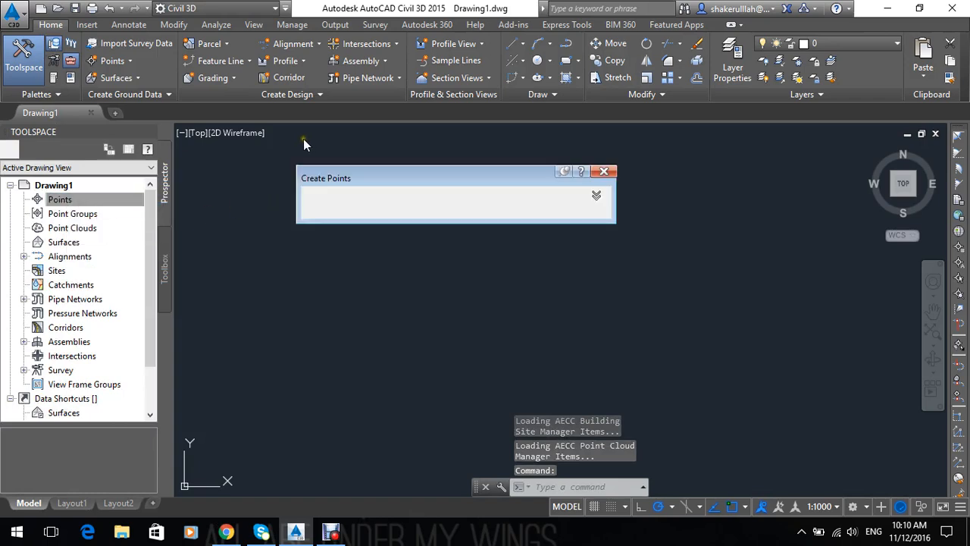
drag(371, 178, 480, 187)
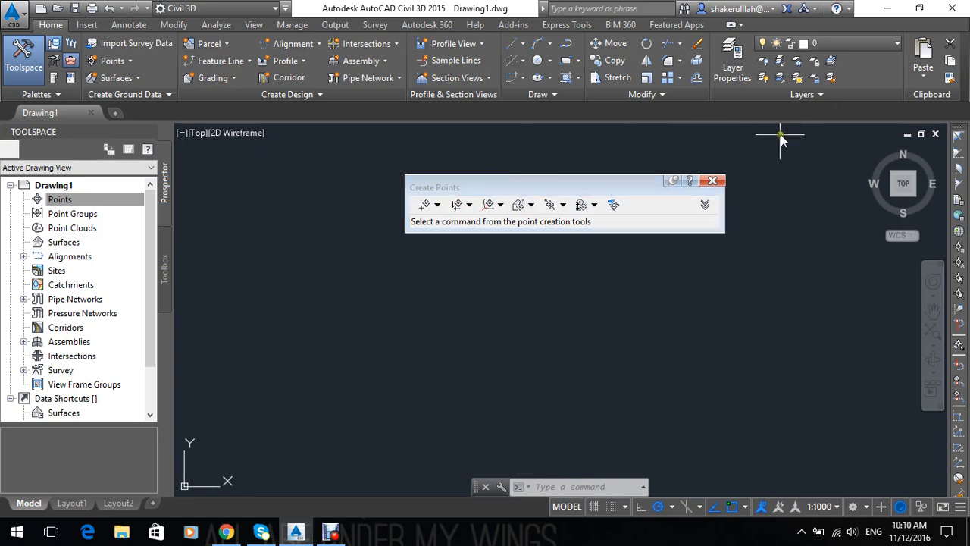
Start a point import with the Complete Point data CSV file from the Desktop as source, using the PNEZD (comma delimited) format.
click(613, 206)
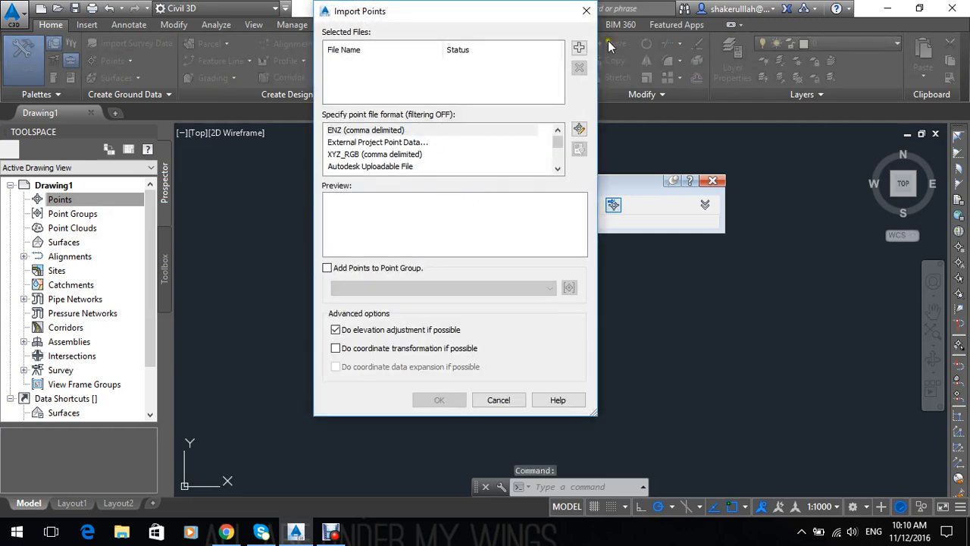
click(579, 49)
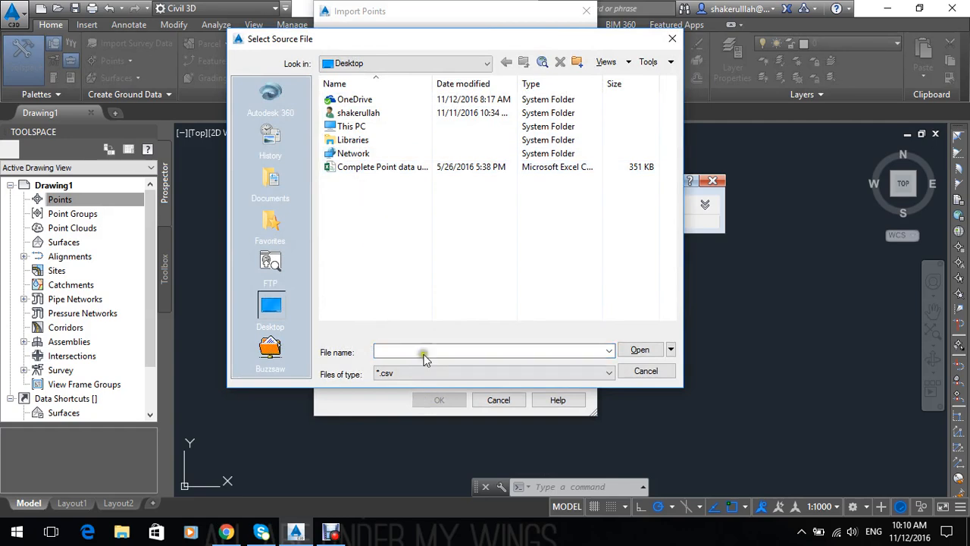
double_click(382, 167)
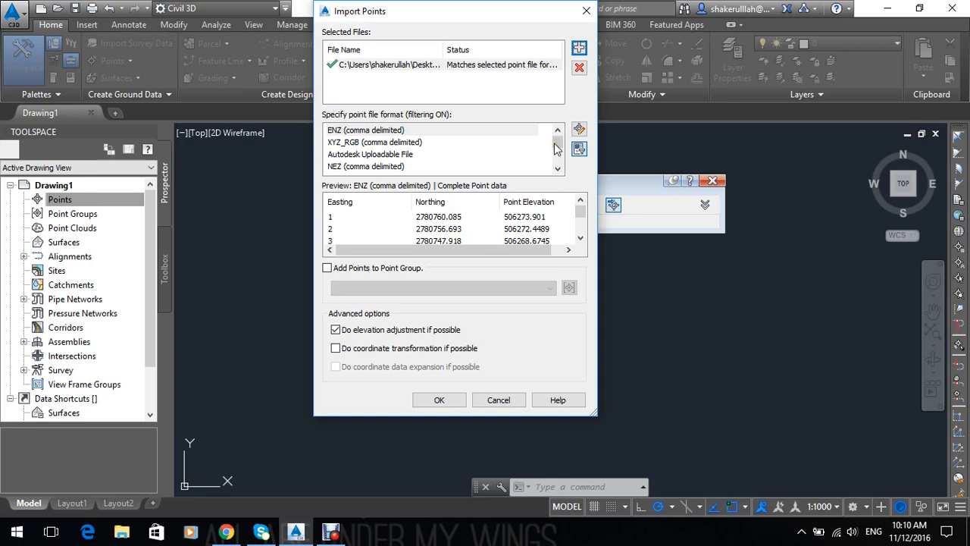
drag(557, 146, 559, 158)
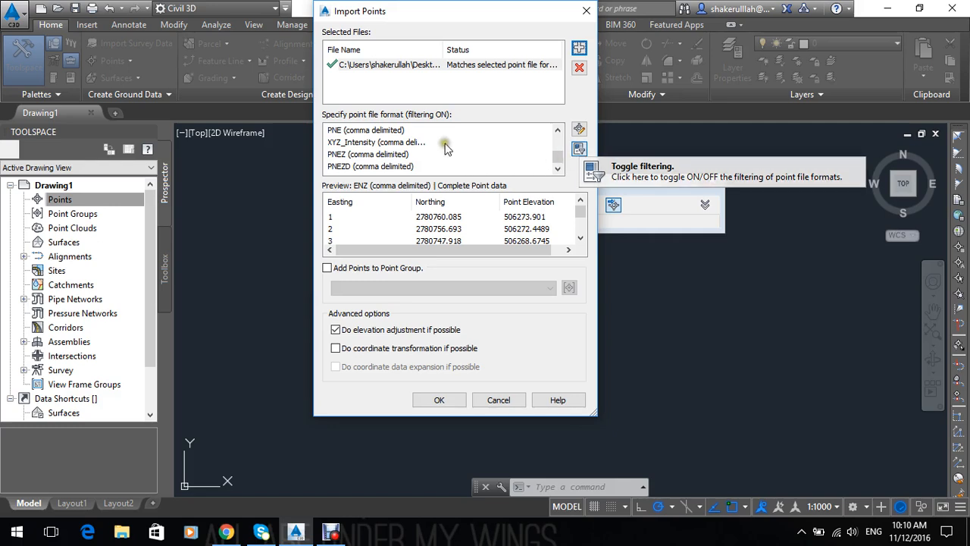
click(401, 166)
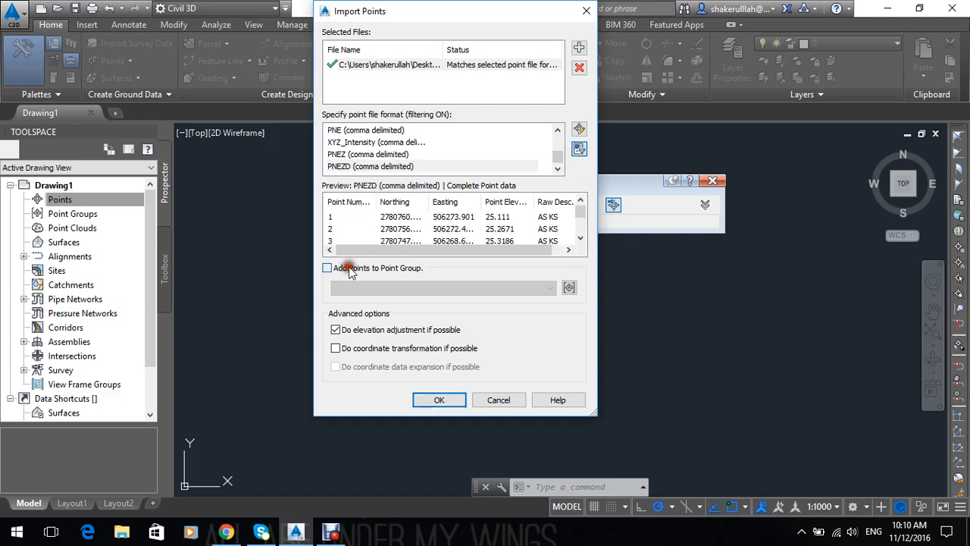
Assign the imported points to a new point group named GL and run the import.
click(348, 270)
click(568, 287)
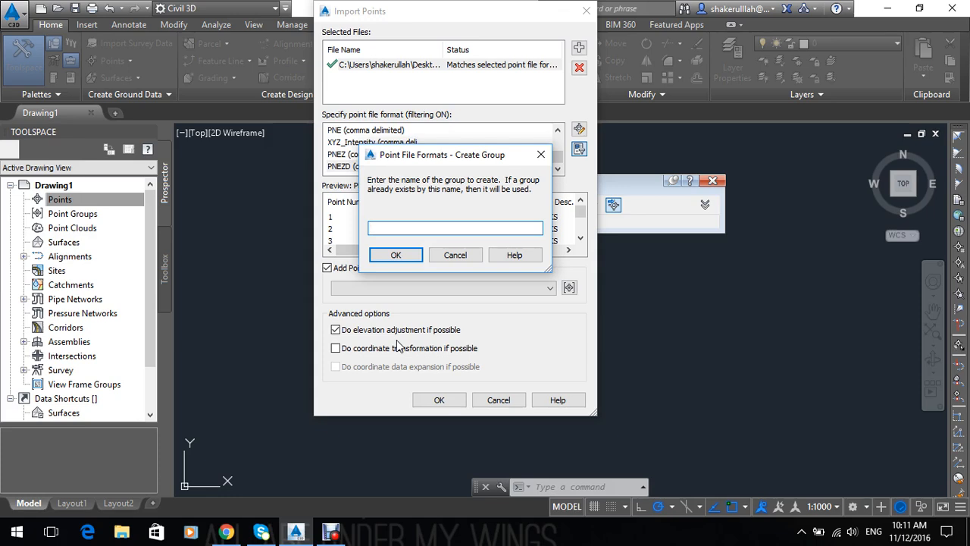
text(GL)
click(395, 254)
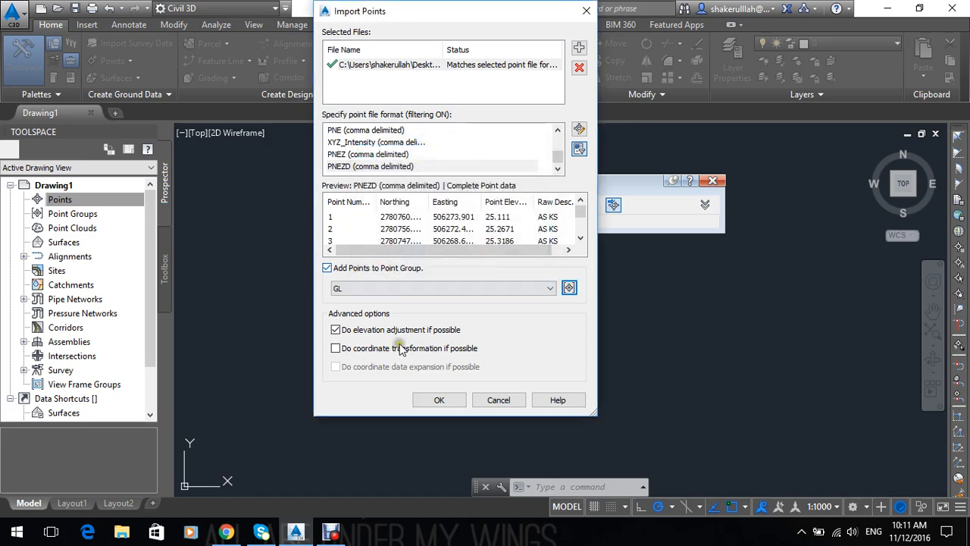
click(423, 401)
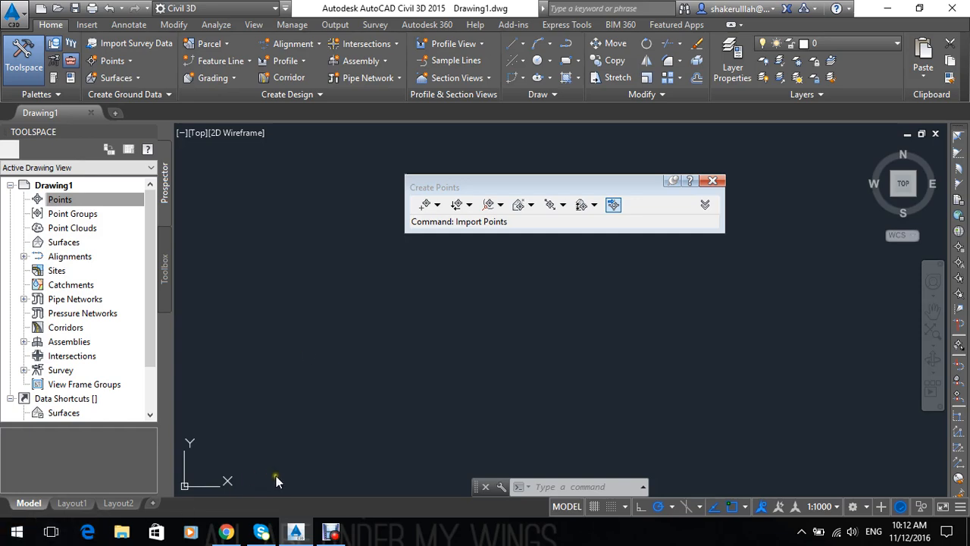
click(330, 531)
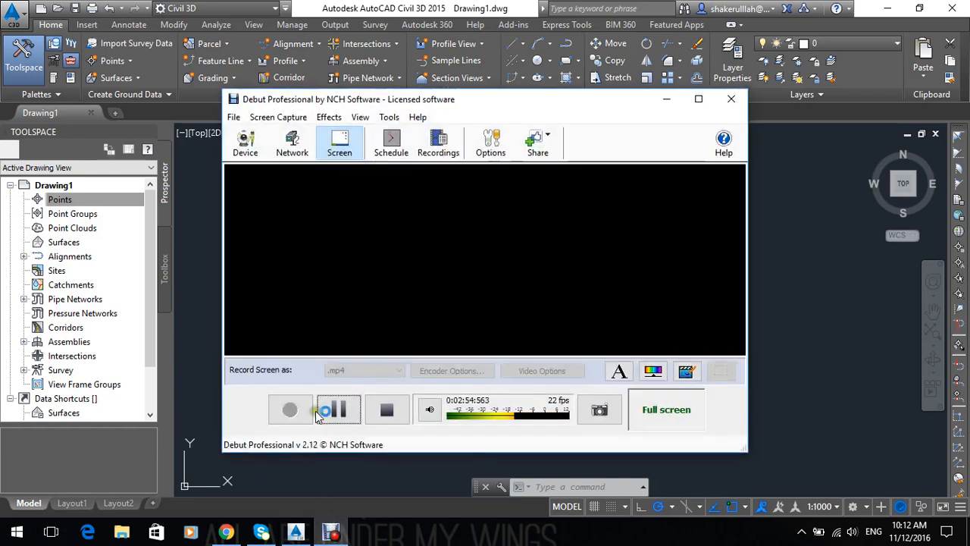
click(332, 409)
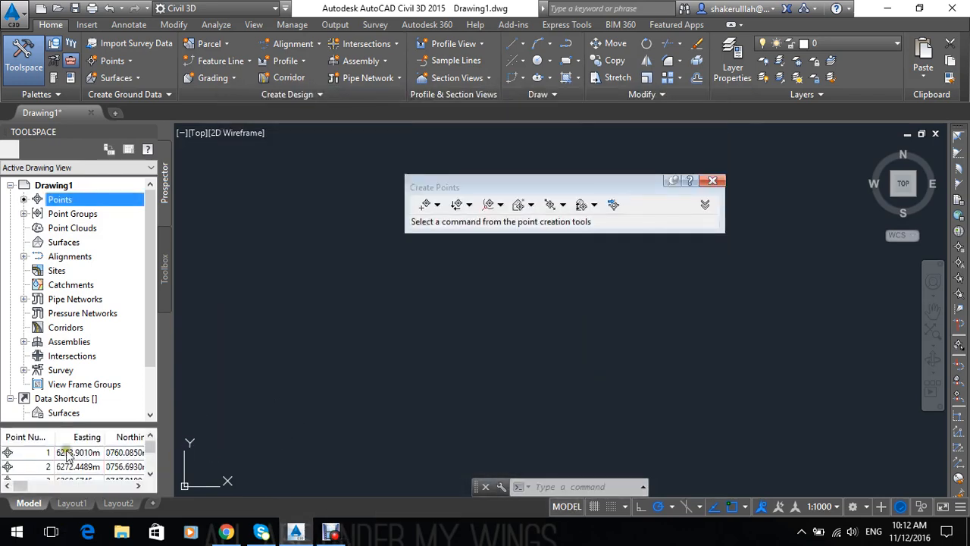
Adjust the column widths in the Toolspace point list and close the Create Points tools.
drag(53, 441, 87, 436)
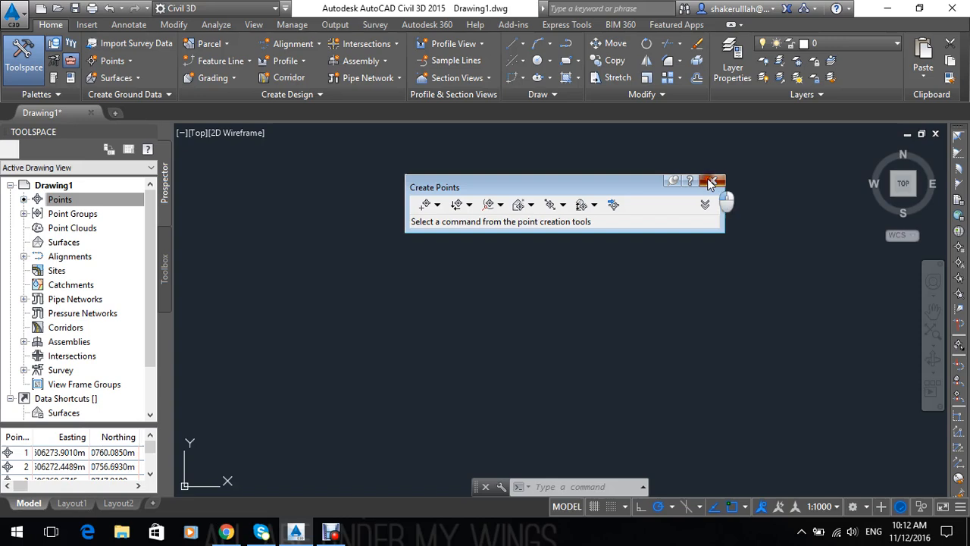
click(712, 182)
click(430, 322)
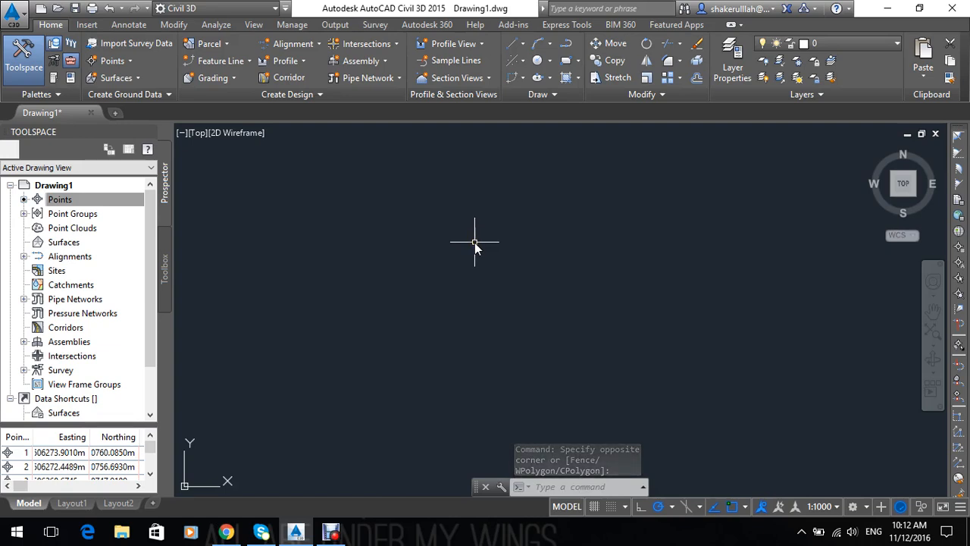
Zoom to the drawing extents and examine the layout of the imported survey points.
text(z)
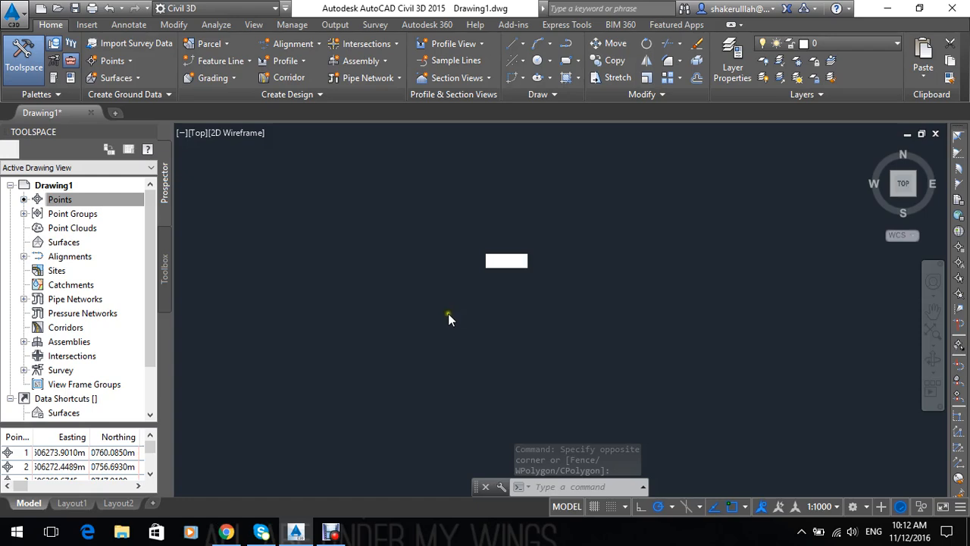
middle_click(396, 334)
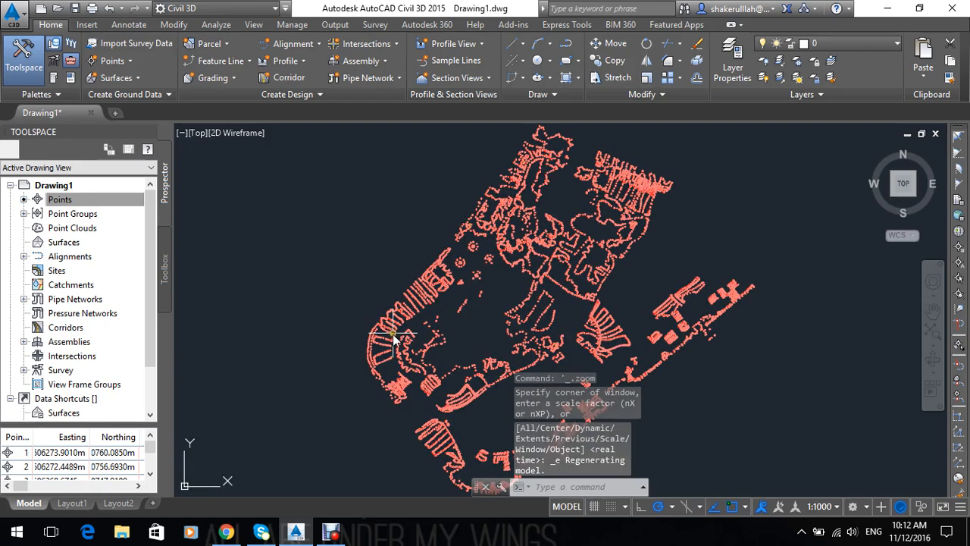
click(273, 322)
mouse_move(258, 297)
middle_down()
mouse_move(271, 289)
mouse_move(263, 284)
middle_up()
middle_drag(316, 382, 253, 294)
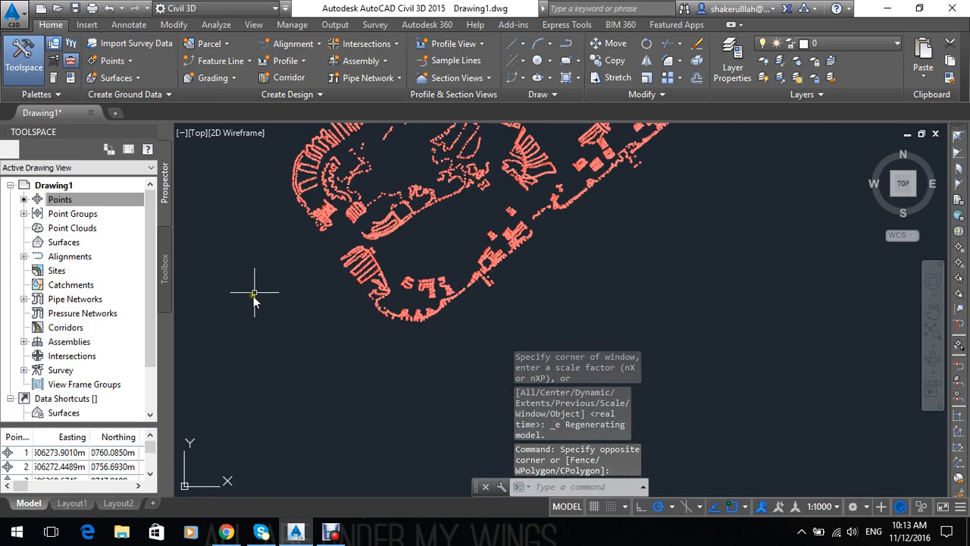
scroll(301, 305, up, 2)
scroll(314, 347, down, 1)
scroll(429, 383, up, 3)
middle_drag(437, 375, 432, 444)
middle_drag(421, 301, 403, 329)
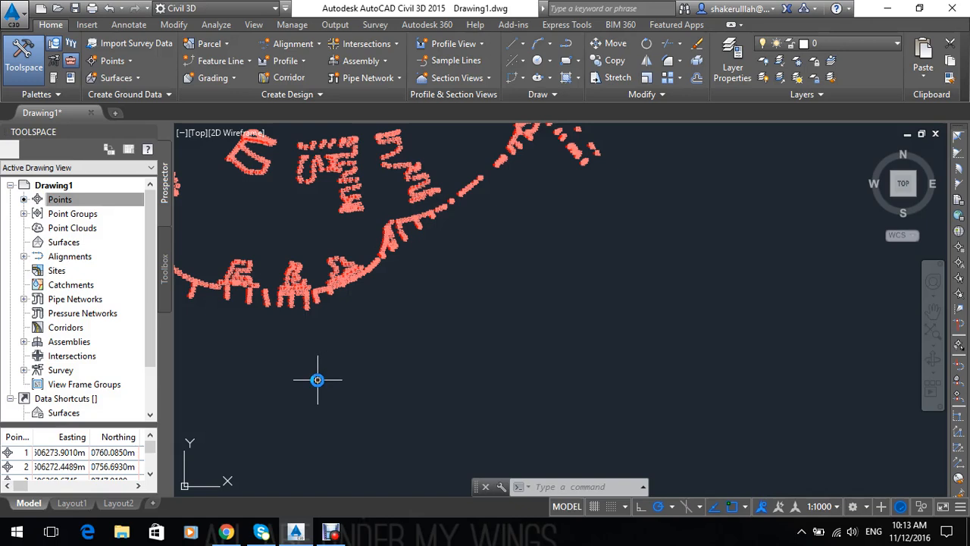
scroll(511, 299, down, 4)
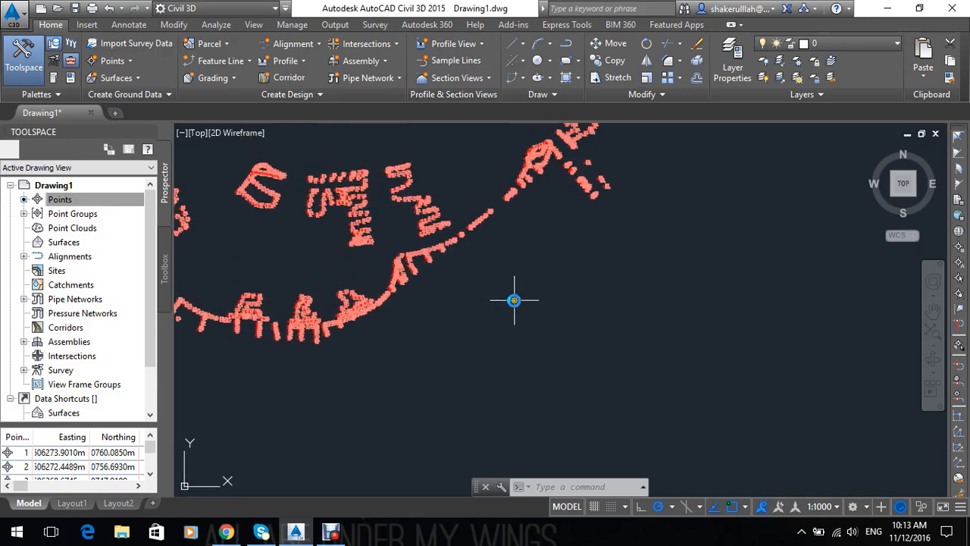
scroll(530, 318, up, 2)
scroll(565, 269, down, 1)
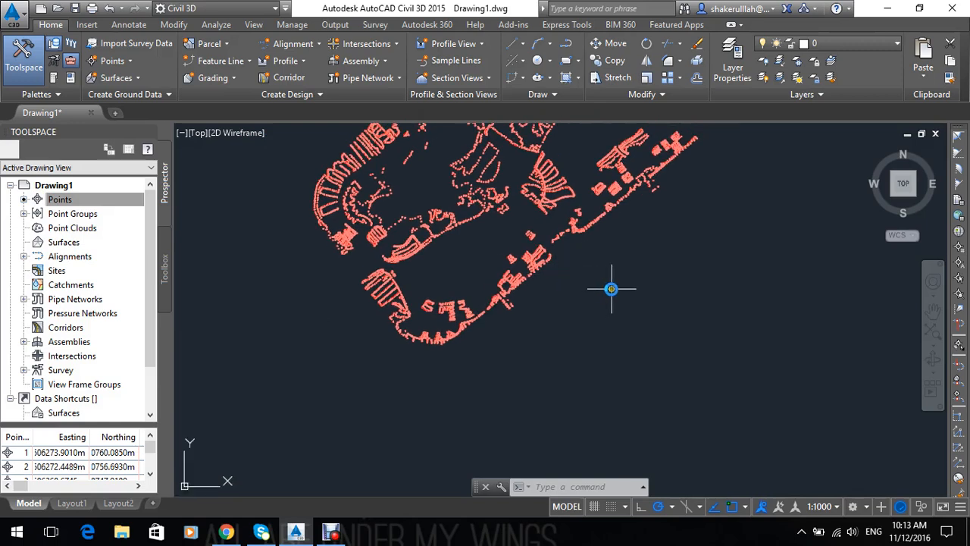
middle_drag(613, 284, 625, 310)
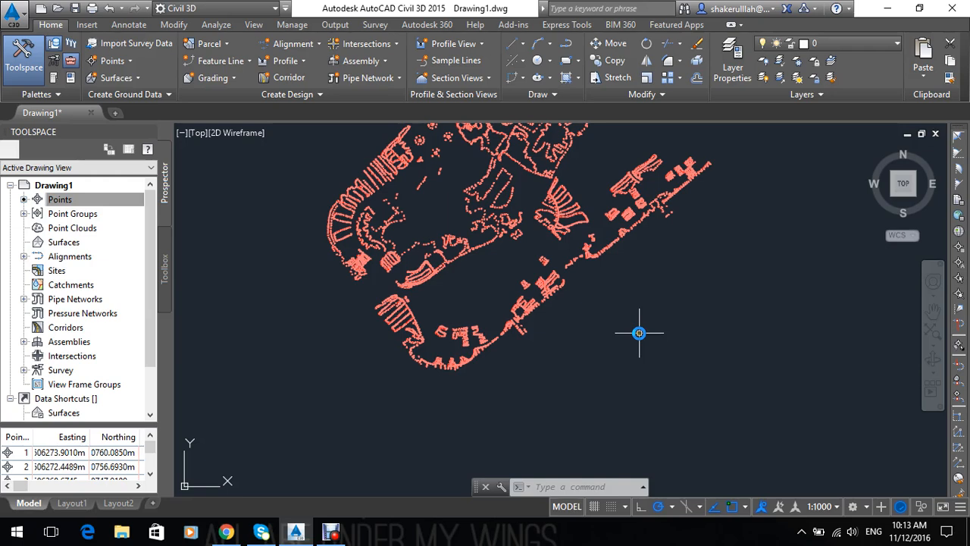
click(788, 307)
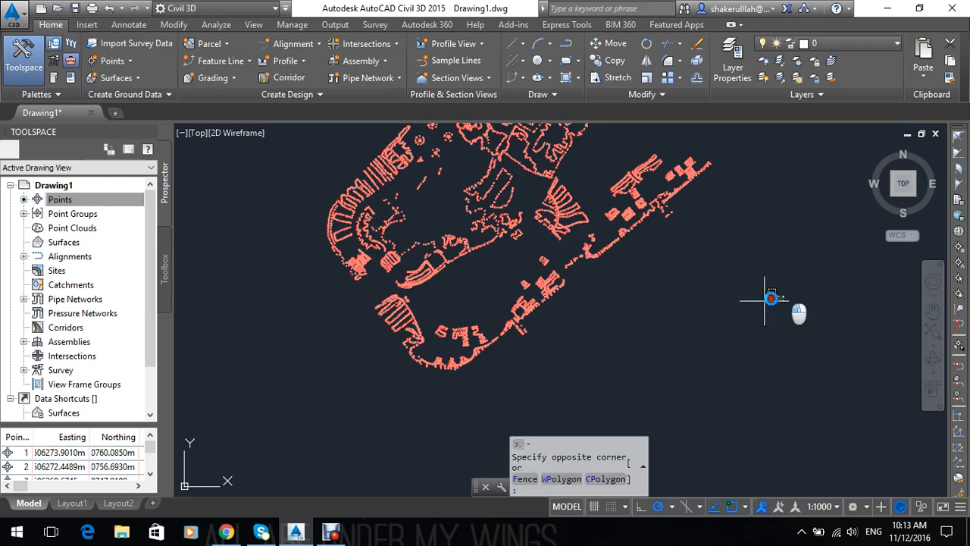
middle_drag(739, 313, 755, 321)
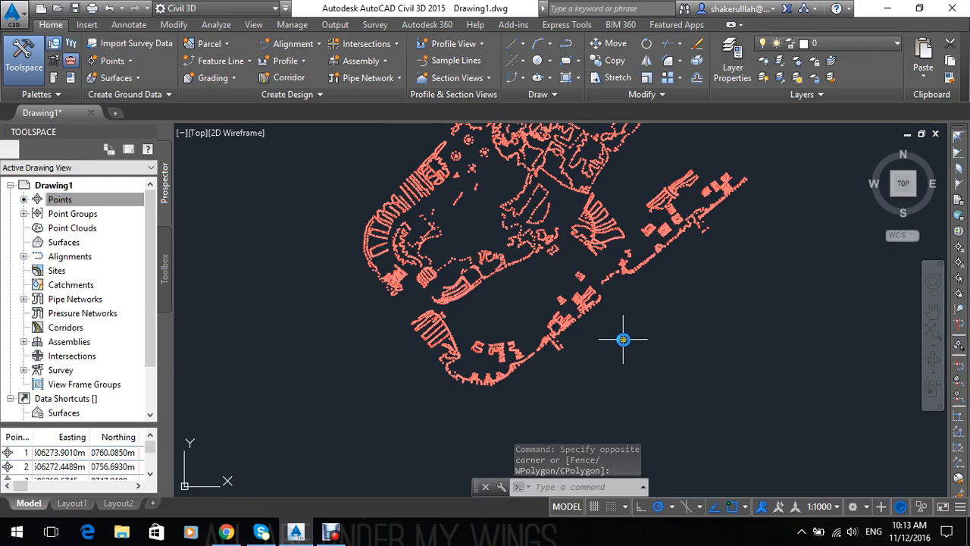
Examine the label of the single FANCE point 5219 close up, checking its number, elevation and description.
scroll(568, 339, up, 5)
scroll(566, 341, up, 8)
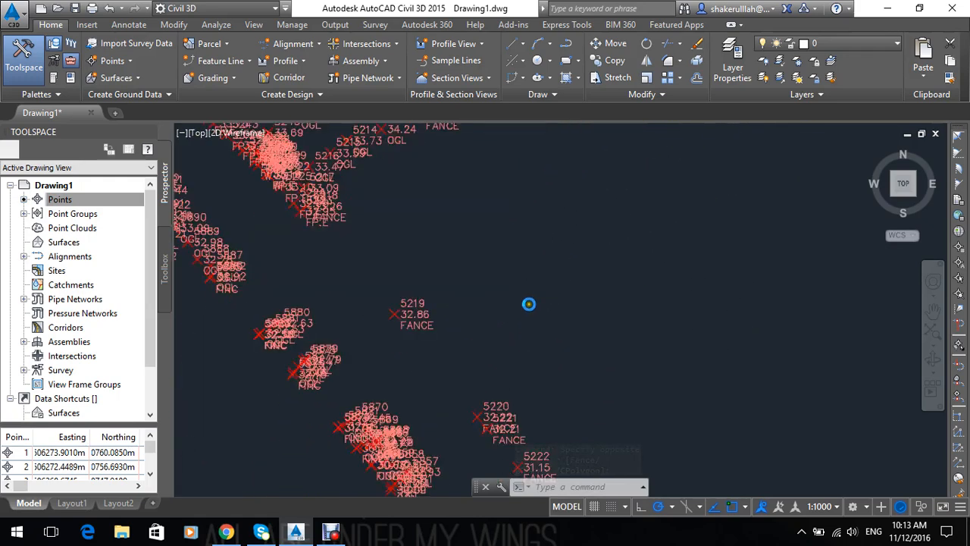
scroll(403, 362, up, 5)
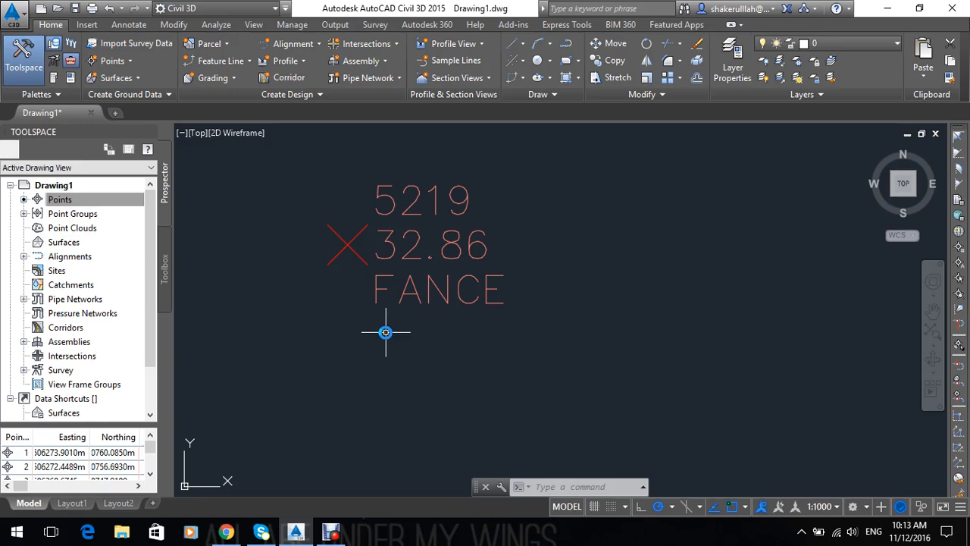
click(754, 231)
click(714, 271)
click(711, 258)
click(683, 296)
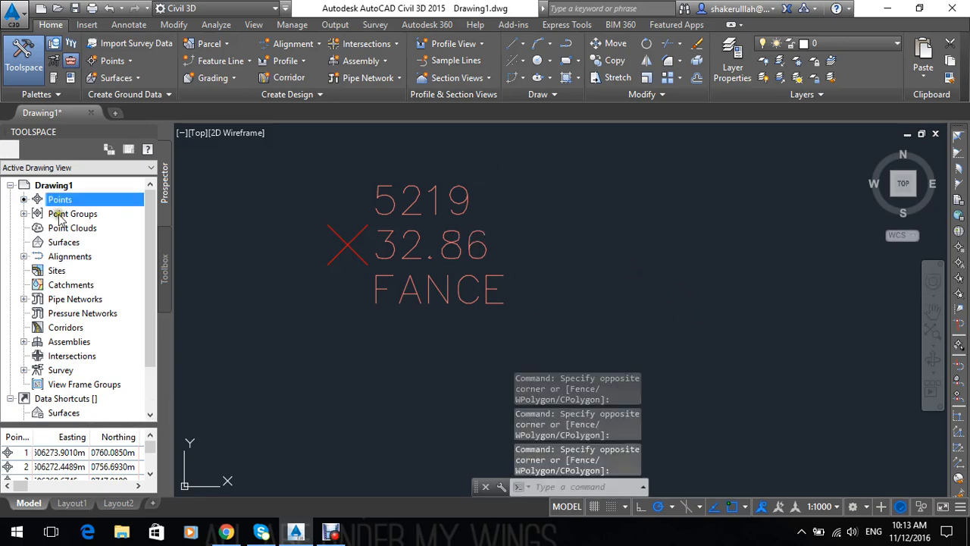
Set the point label style of point group GL to Northing and Easting and apply it to the drawing.
click(23, 214)
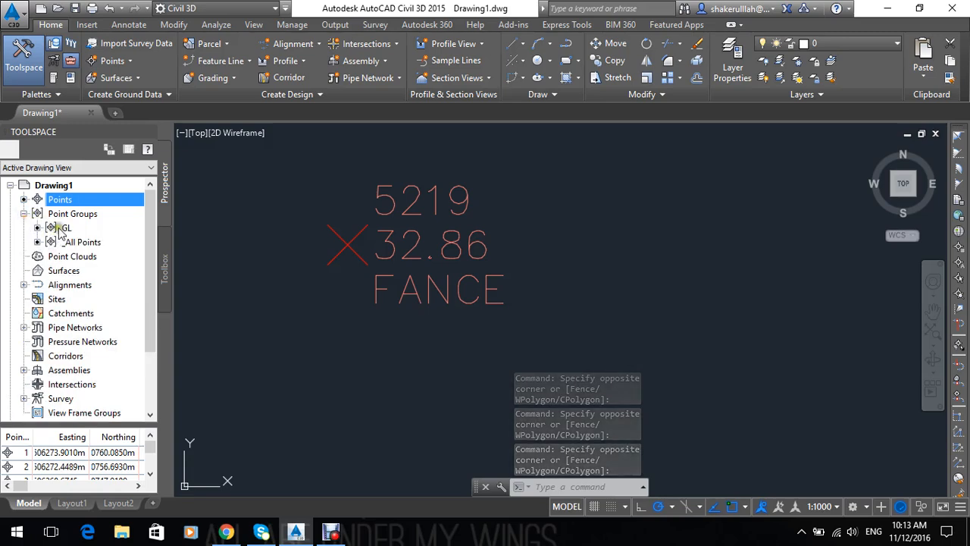
click(24, 213)
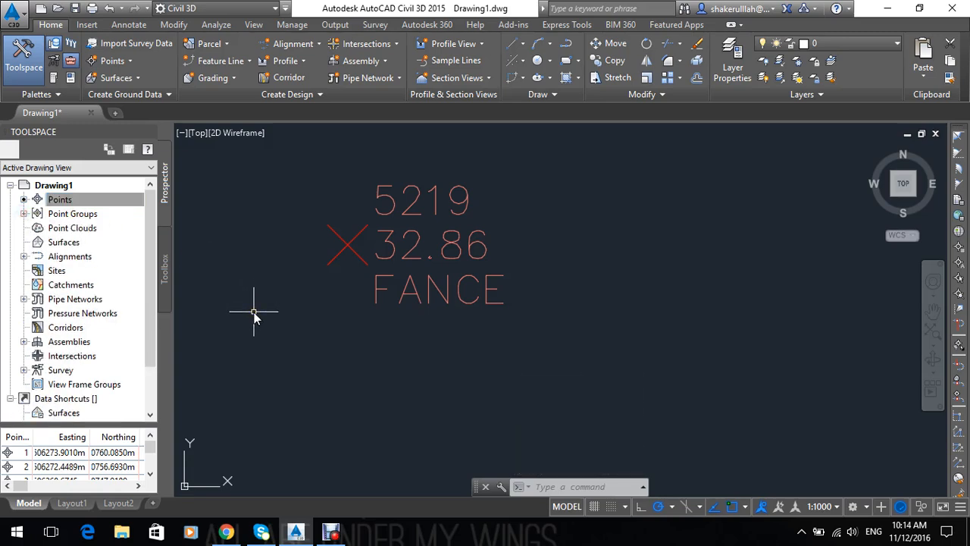
click(23, 213)
click(59, 228)
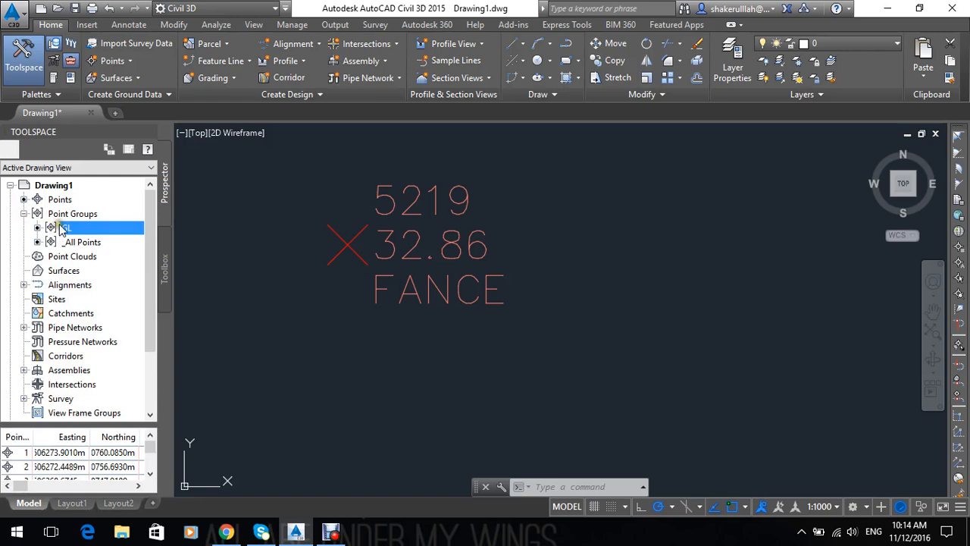
right_click(65, 229)
click(93, 213)
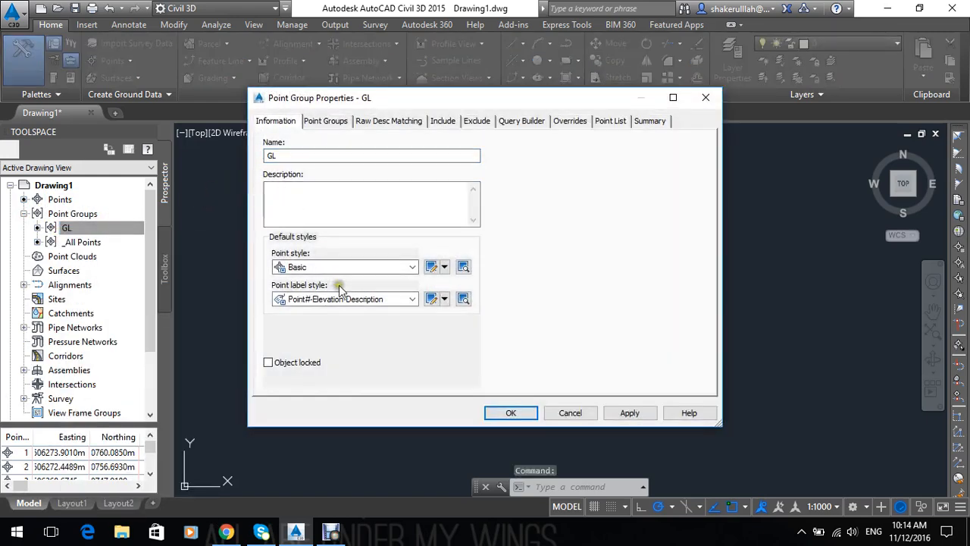
click(345, 299)
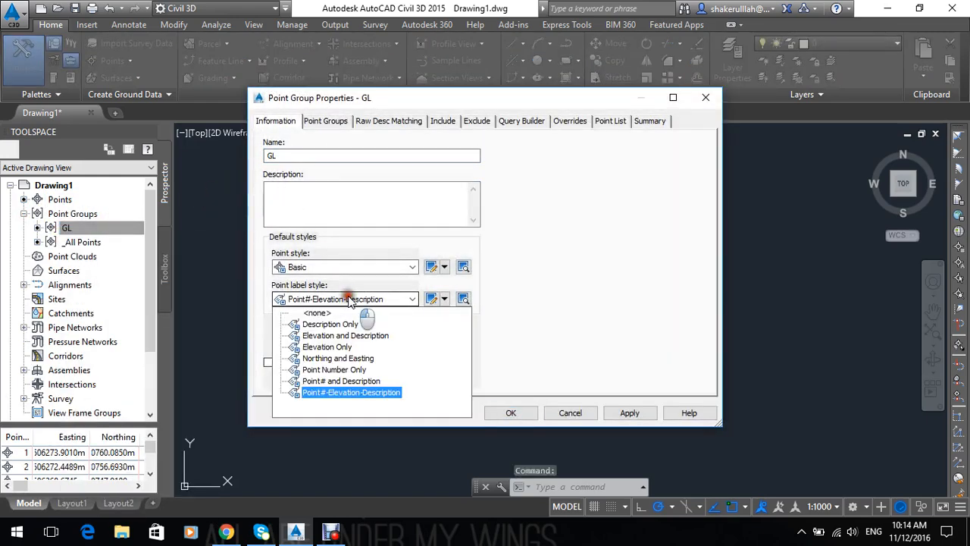
click(338, 357)
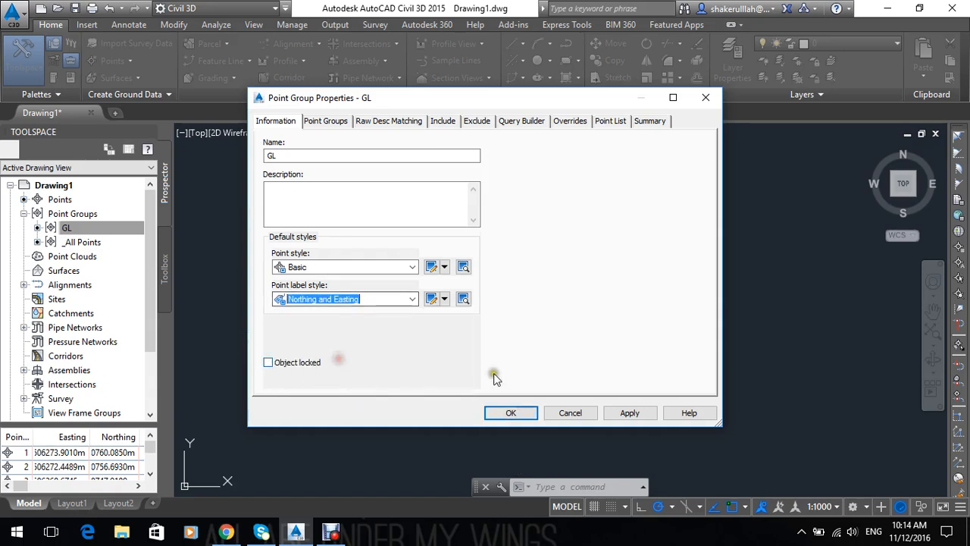
click(622, 413)
click(512, 415)
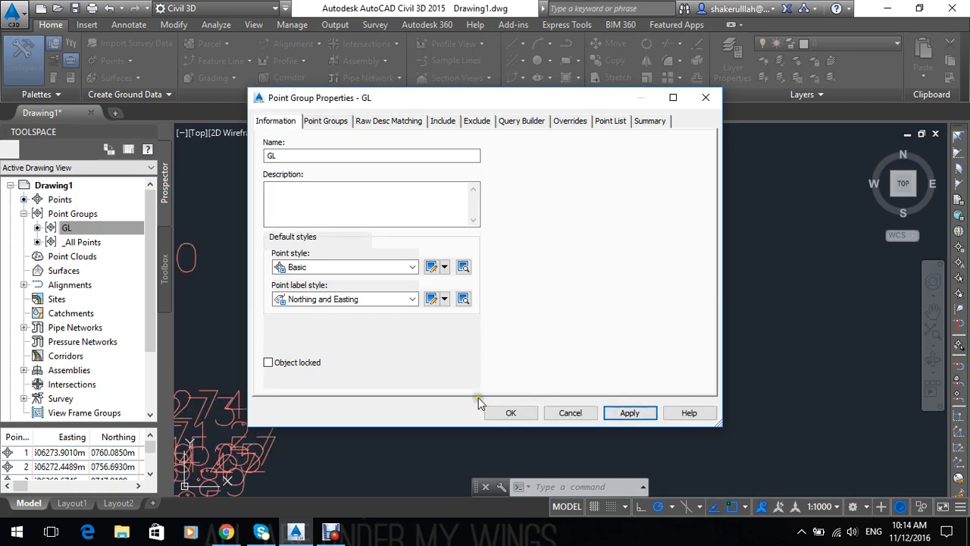
click(514, 412)
middle_drag(469, 330, 496, 347)
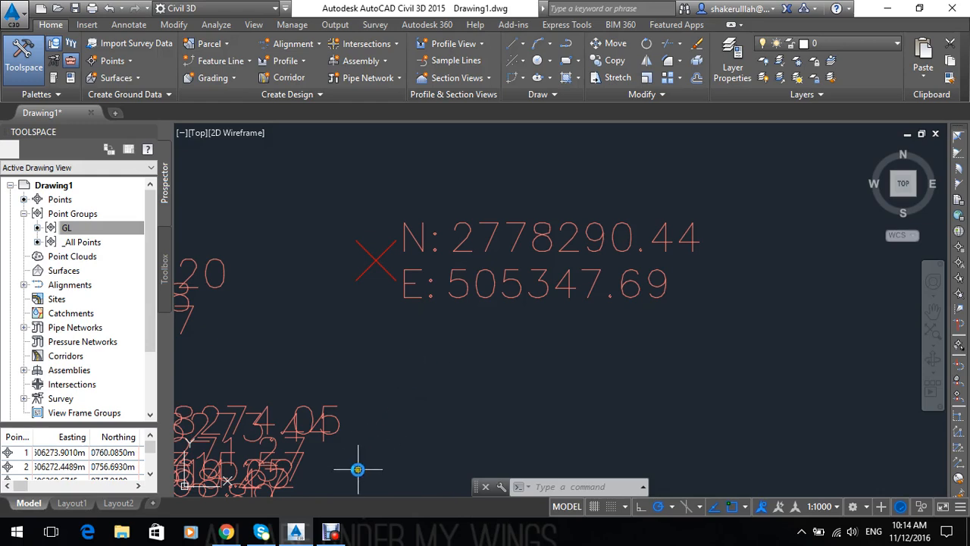
Set the point style of point group GL to Benchmark and check the point markers in the drawing.
click(110, 229)
right_click(110, 228)
click(144, 215)
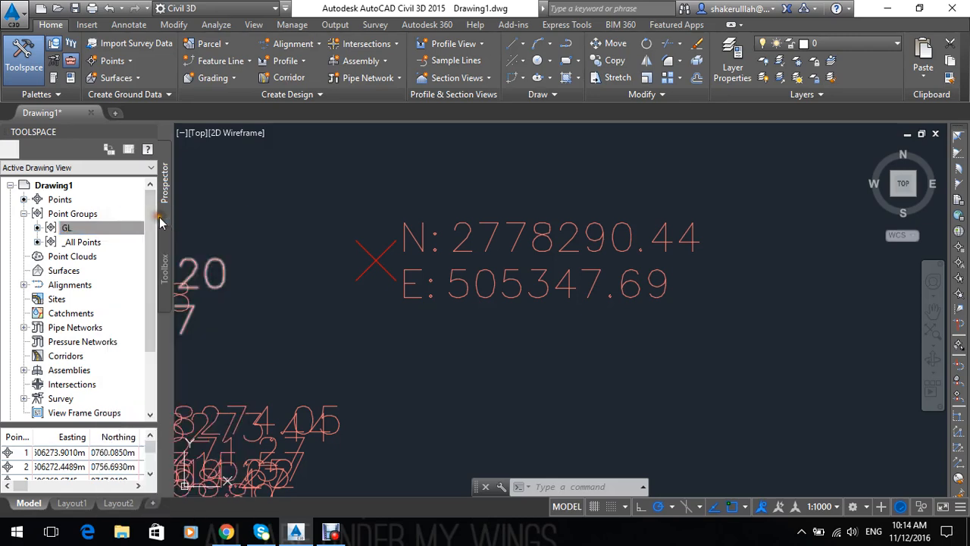
click(340, 266)
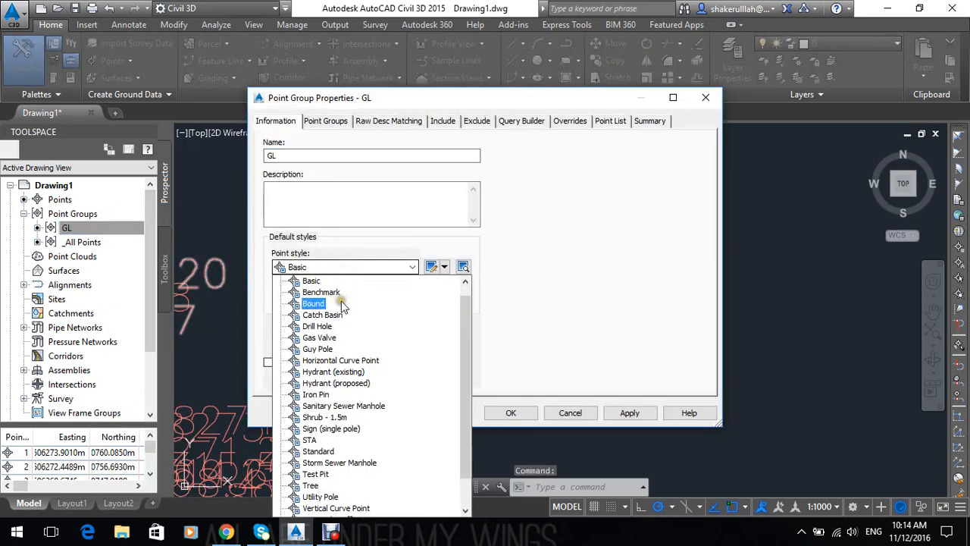
click(321, 293)
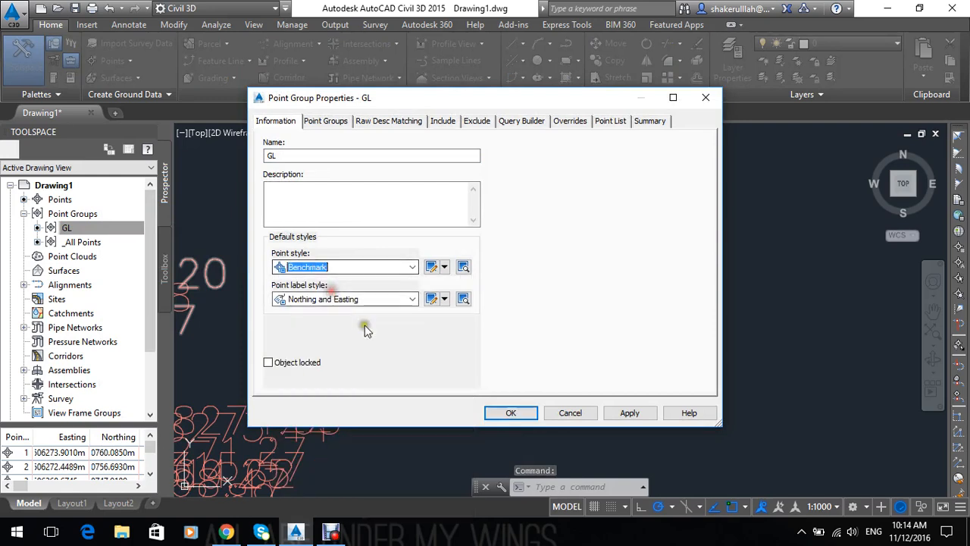
click(629, 412)
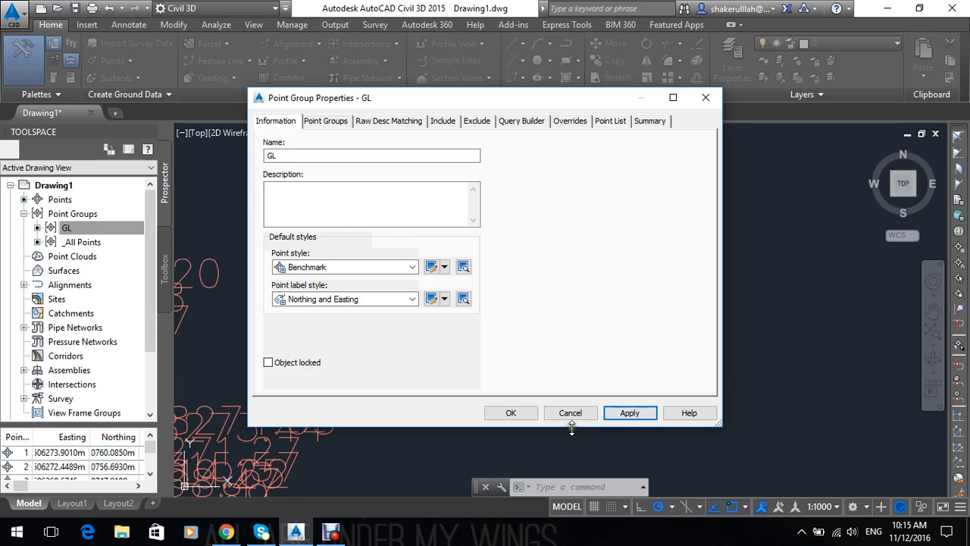
click(532, 413)
click(581, 347)
mouse_move(581, 348)
middle_down()
mouse_move(635, 364)
mouse_move(612, 341)
middle_up()
middle_drag(495, 340, 647, 360)
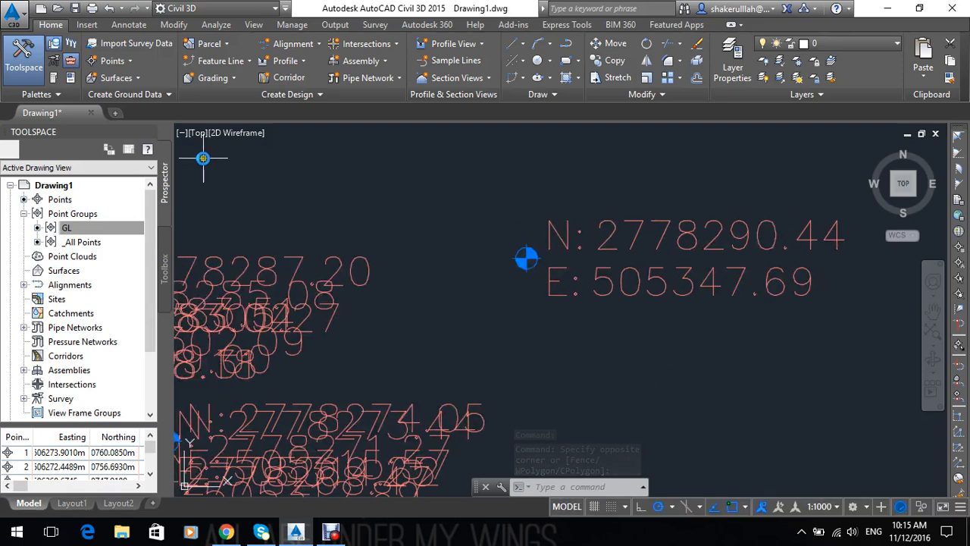
middle_drag(262, 174, 354, 189)
From the GL point group properties, examine the general and layout settings of the Northing and Easting label style, then close the style editor.
right_click(76, 227)
click(151, 211)
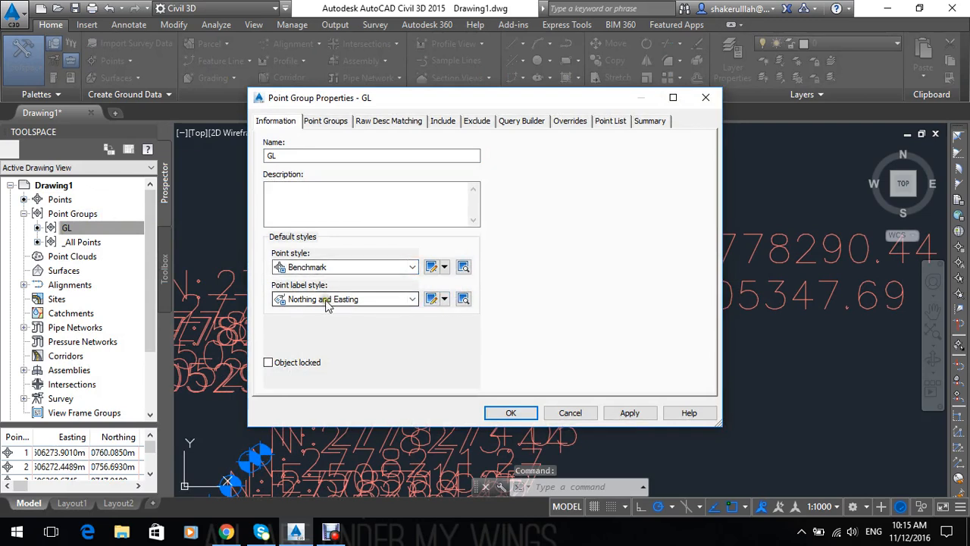
click(433, 300)
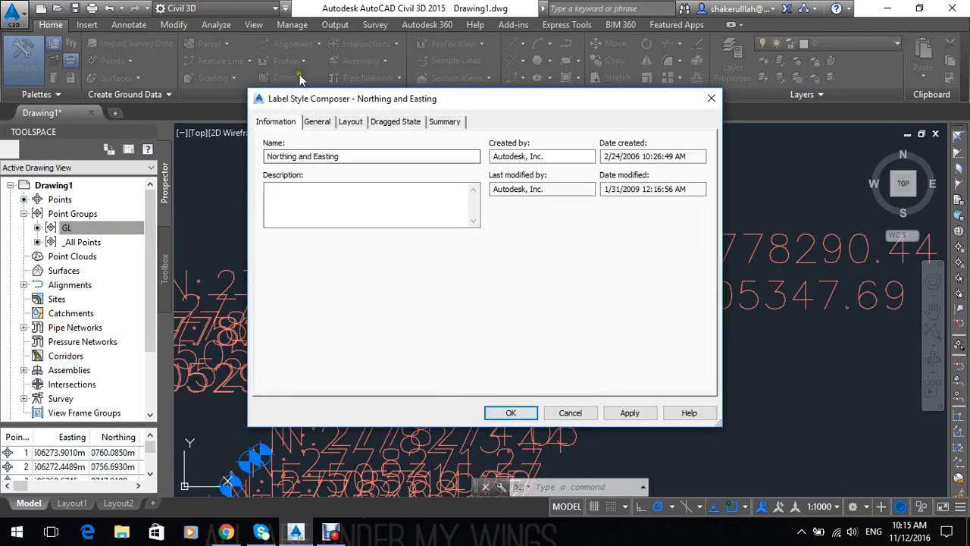
click(318, 122)
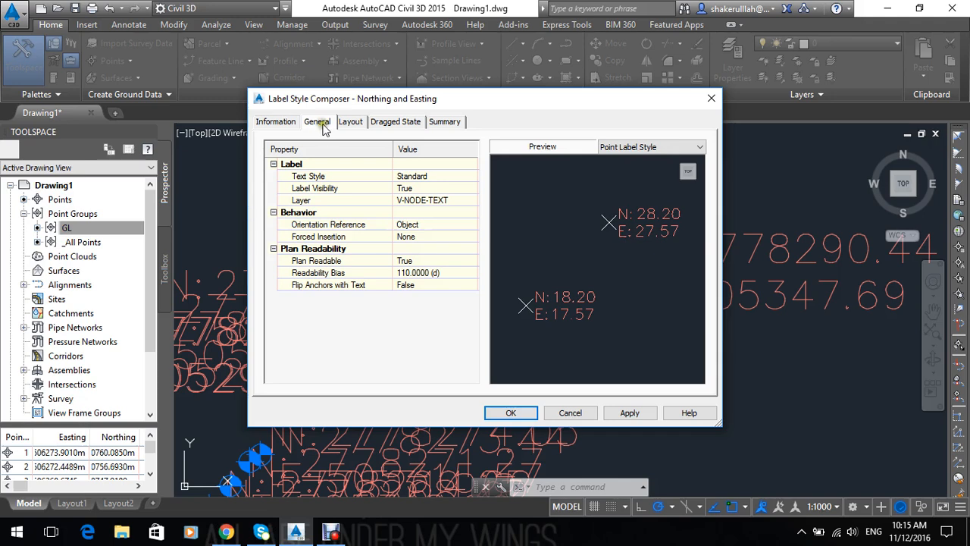
click(347, 126)
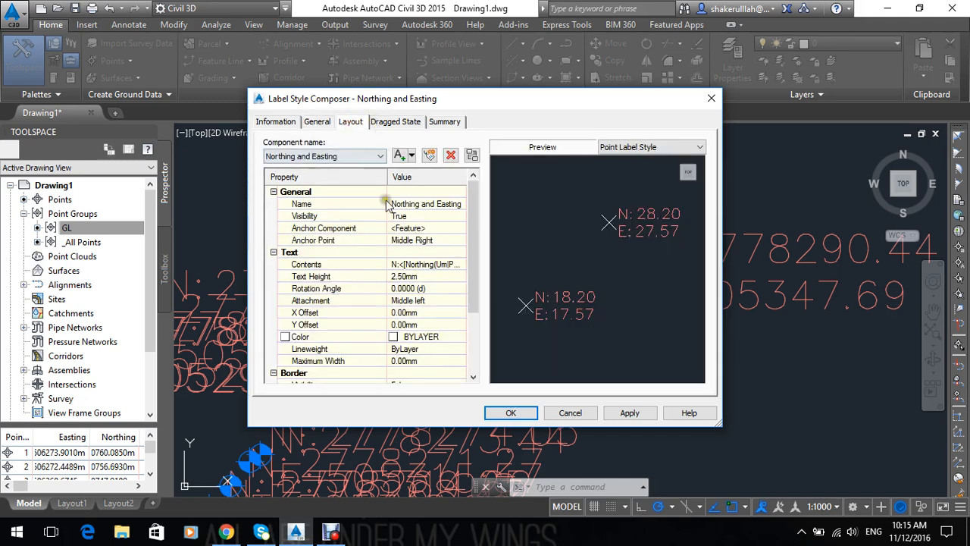
click(434, 206)
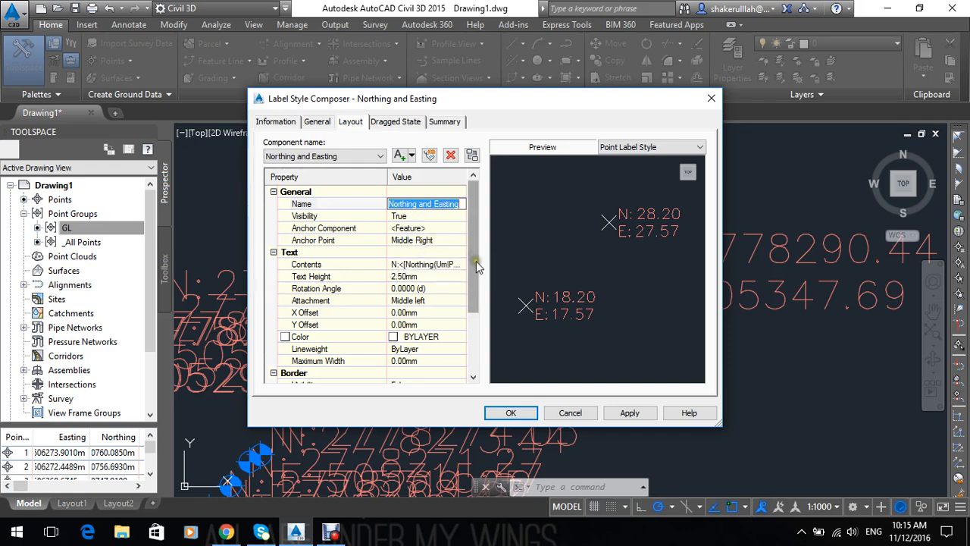
drag(476, 264, 464, 318)
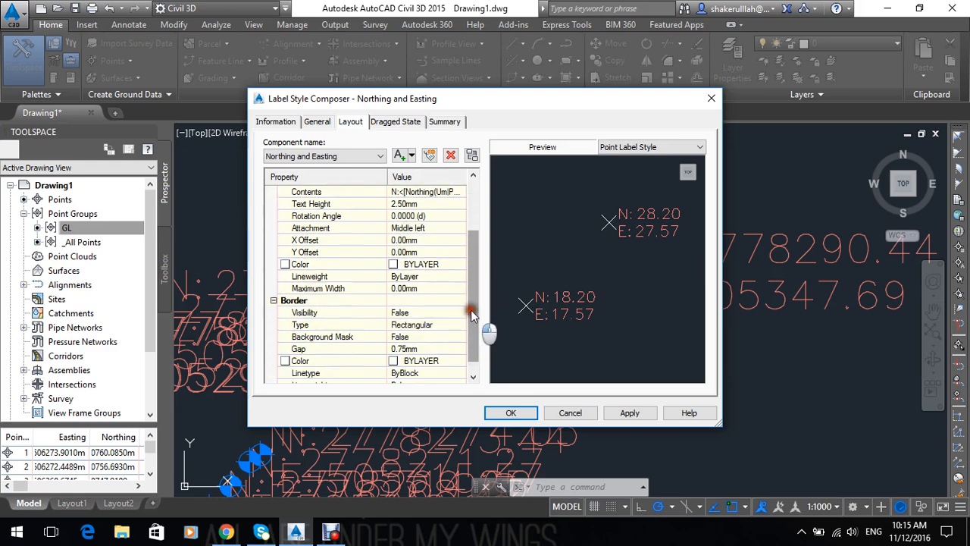
scroll(470, 310, down, 1)
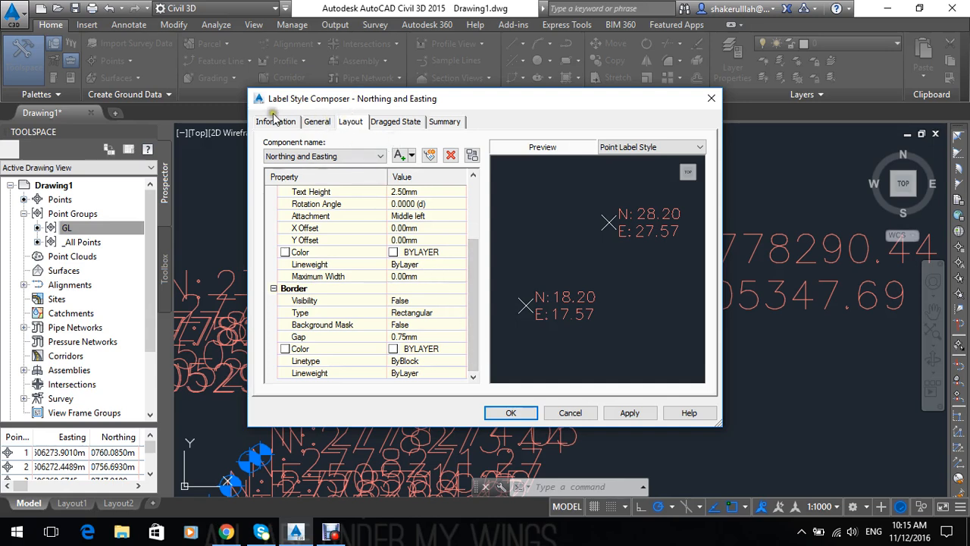
click(711, 97)
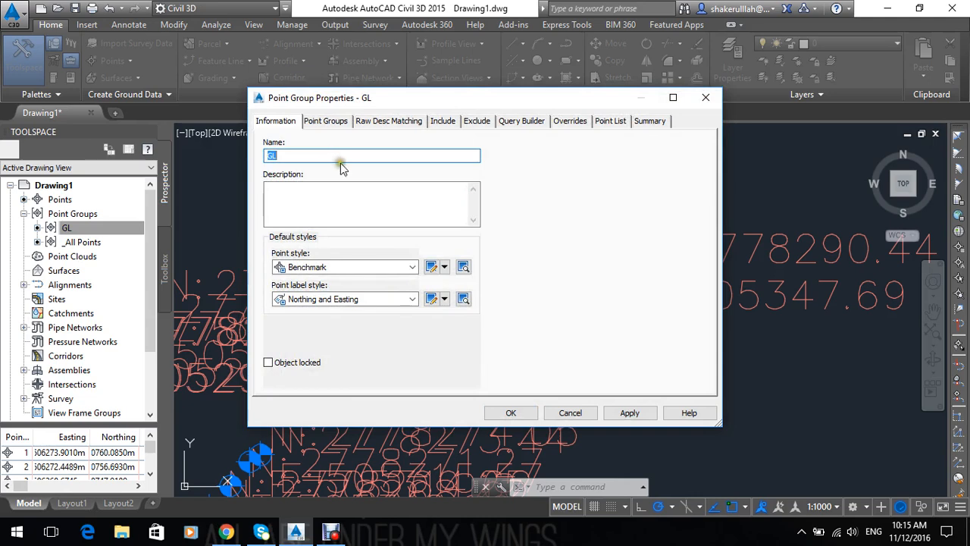
Set the point style of point group GL to <none> and apply it.
click(375, 269)
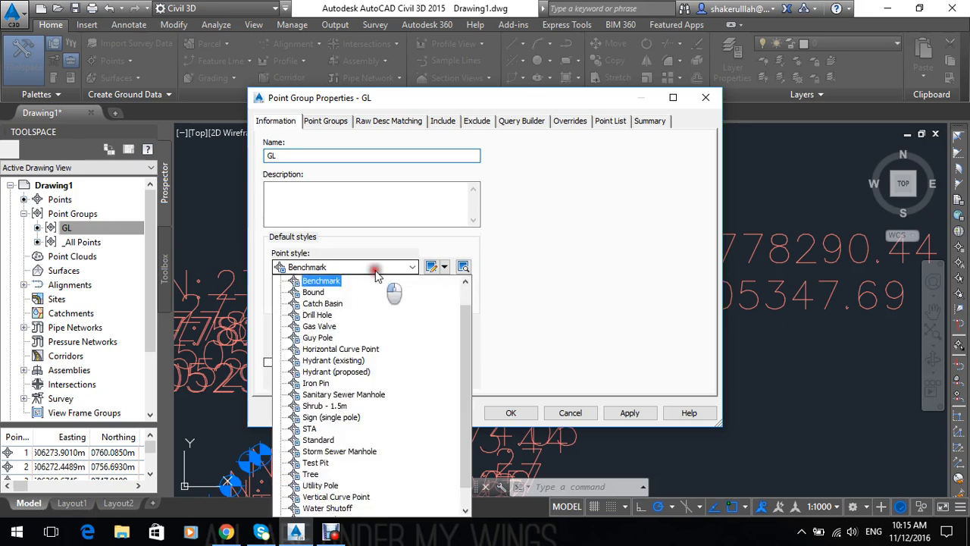
scroll(327, 290, up, 1)
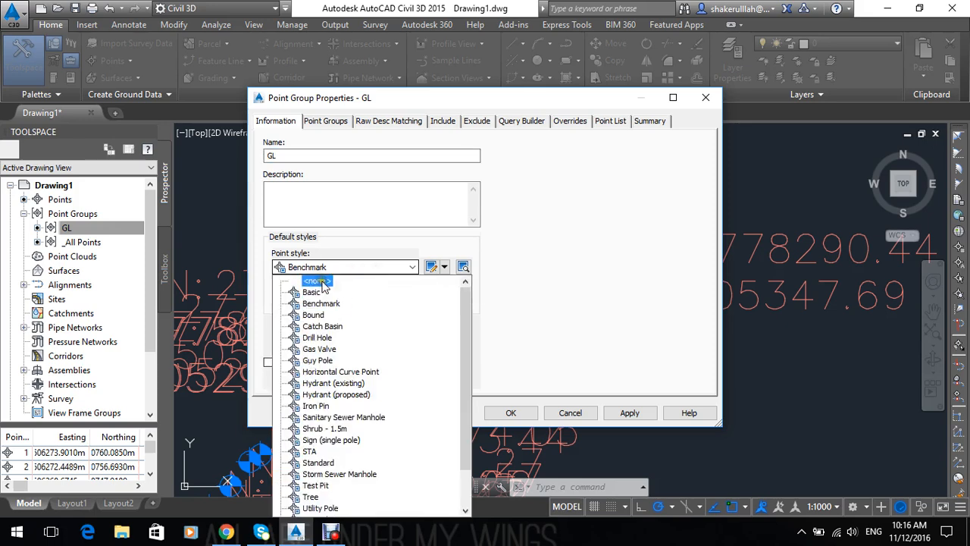
click(317, 281)
click(626, 410)
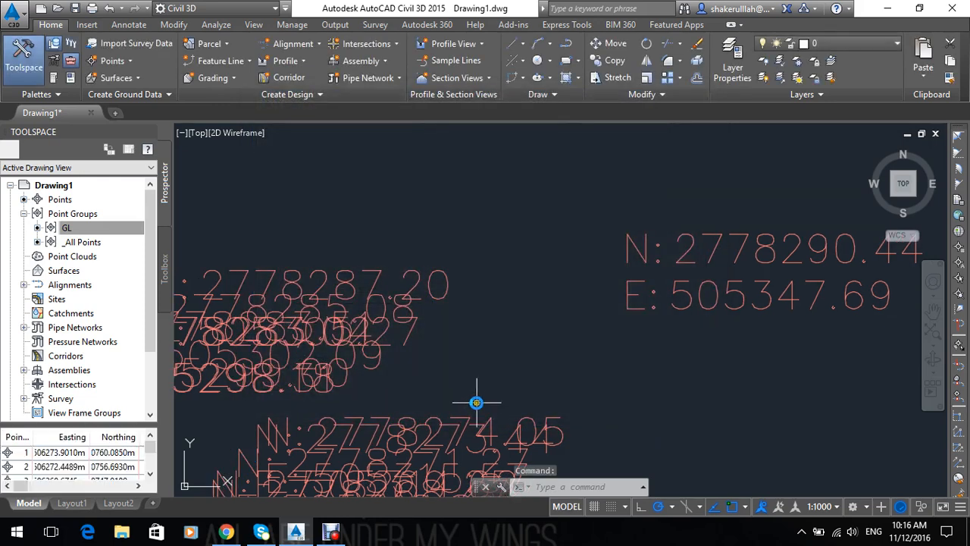
Start creating a new TIN surface and name it Surface-GL.
click(60, 273)
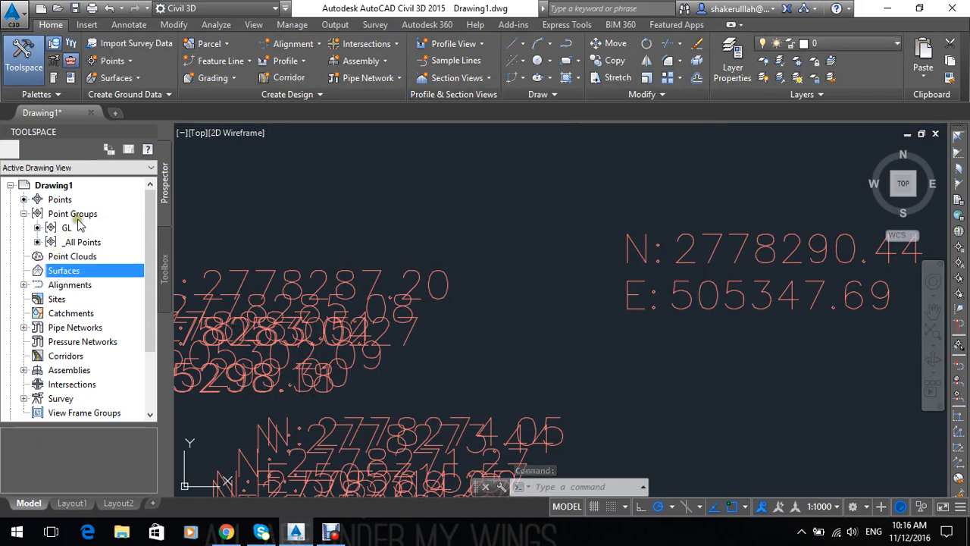
right_click(56, 277)
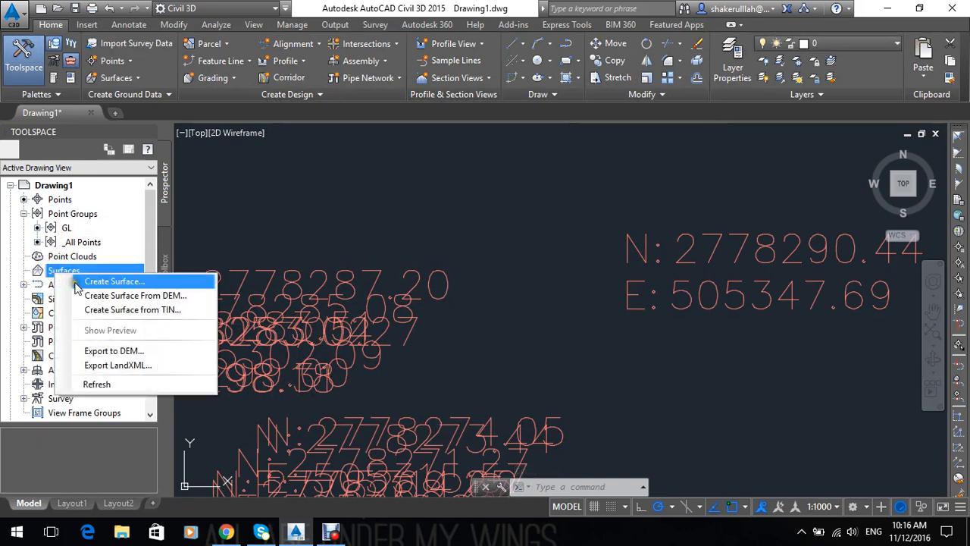
click(106, 282)
click(623, 210)
click(622, 219)
click(623, 218)
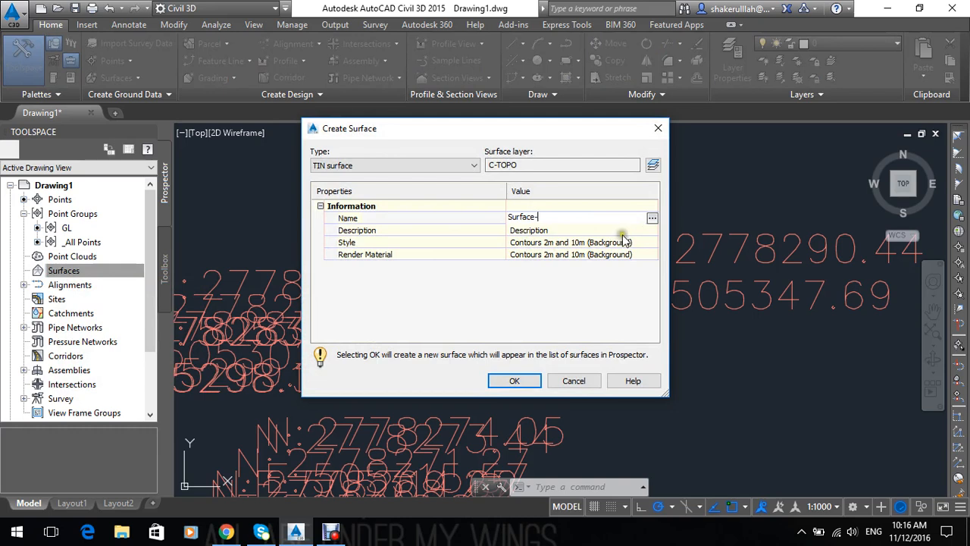
text(GL)
Add the suffix modifier -* to the new surface's base layer C-TOPO.
click(653, 168)
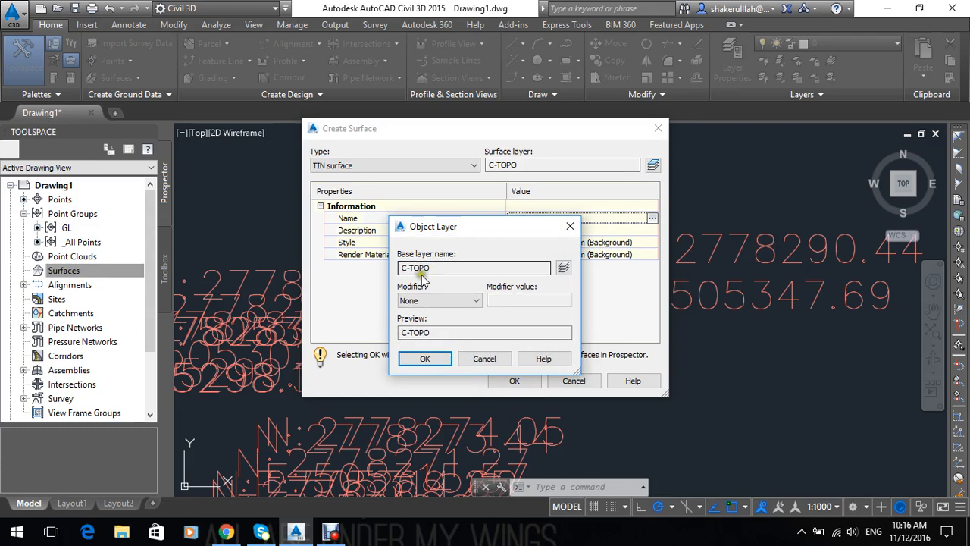
click(443, 301)
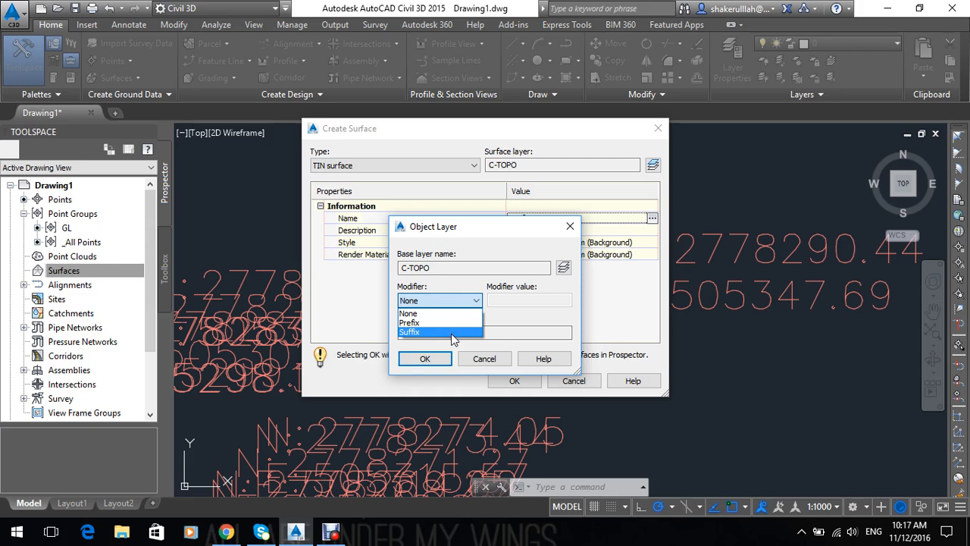
click(448, 333)
click(514, 300)
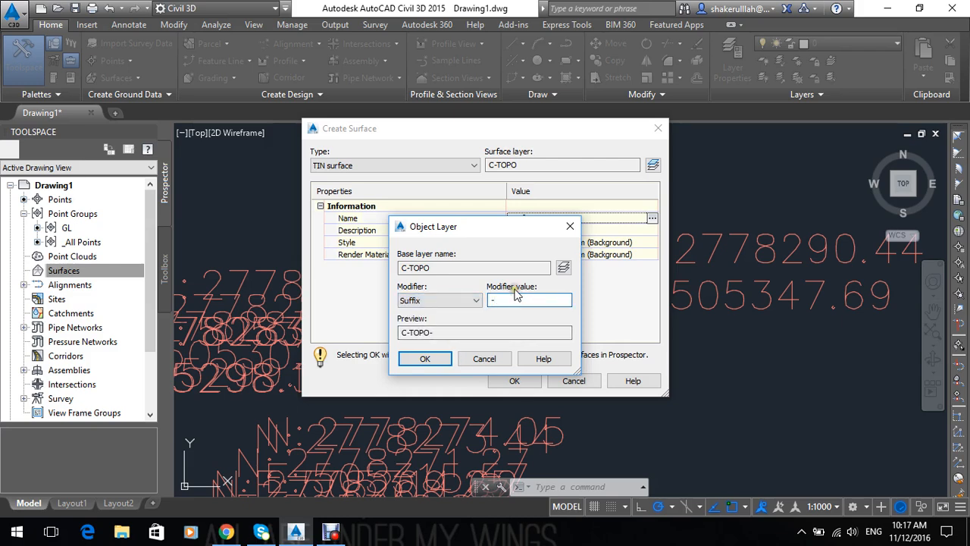
text(*)
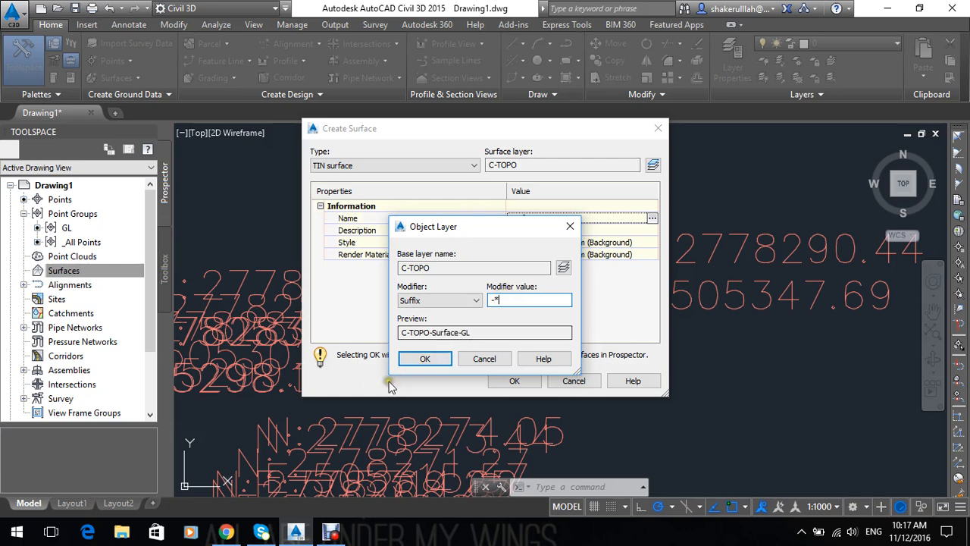
key(BackSpace)
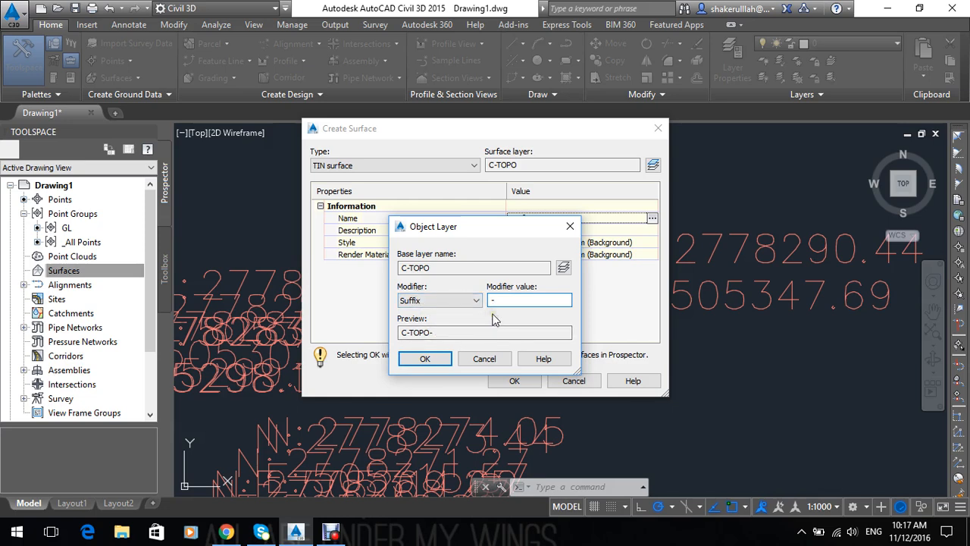
text(*)
click(425, 359)
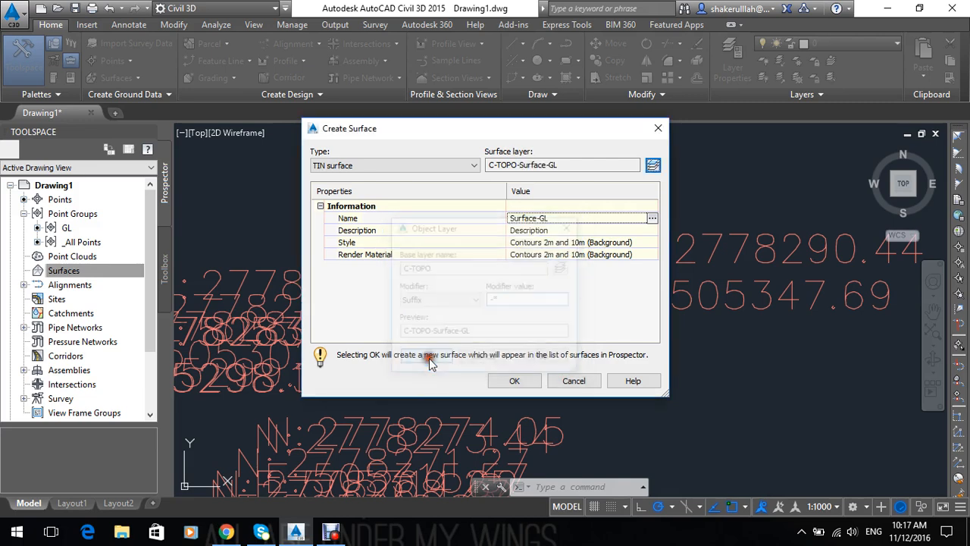
Set the new surface's style to Contours 1m and 5m (Background).
click(630, 243)
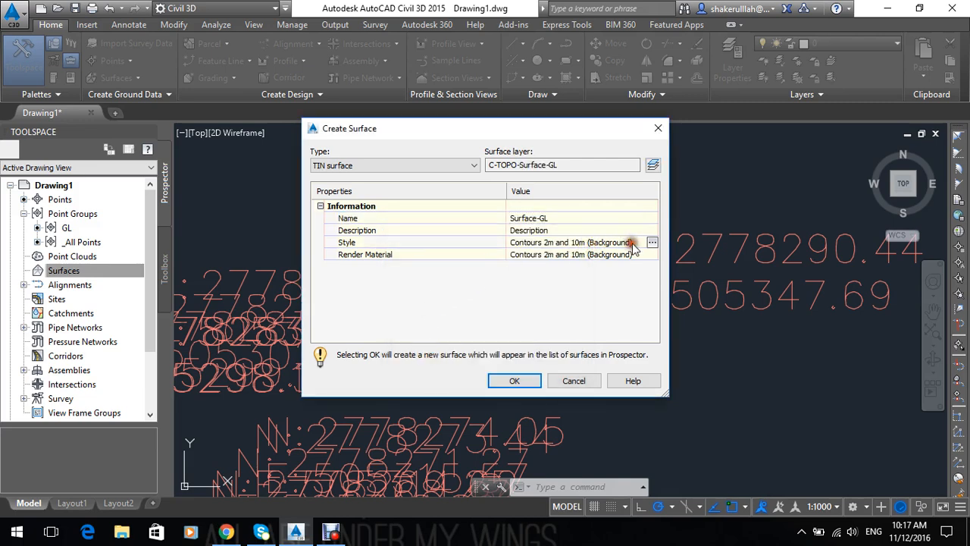
click(652, 242)
click(461, 257)
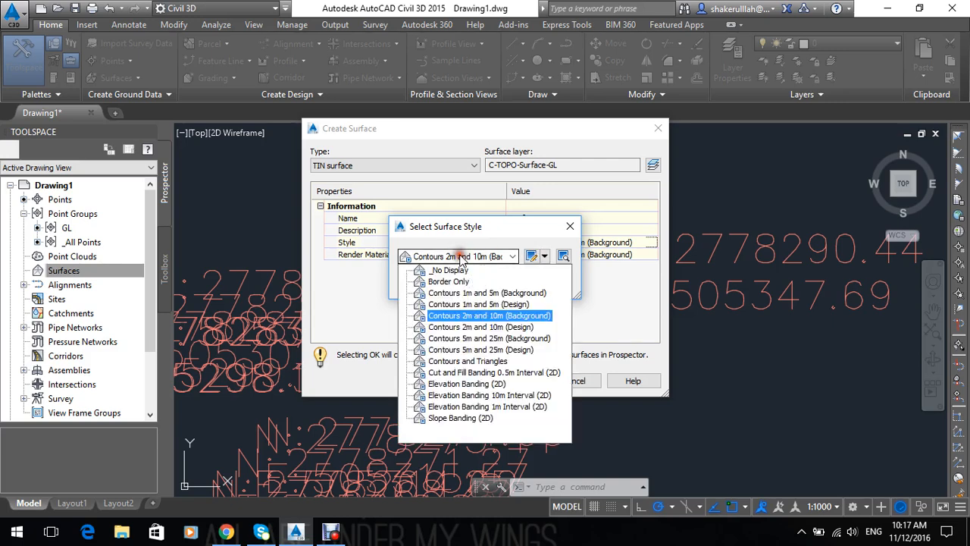
click(474, 294)
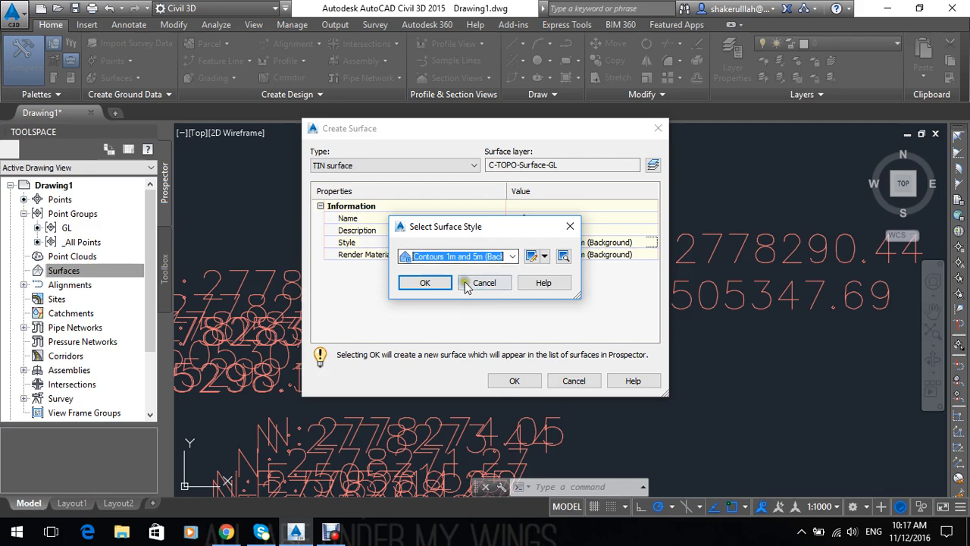
click(413, 283)
Accept ByBlock as the render material and create Surface-GL.
click(641, 256)
click(651, 255)
click(423, 283)
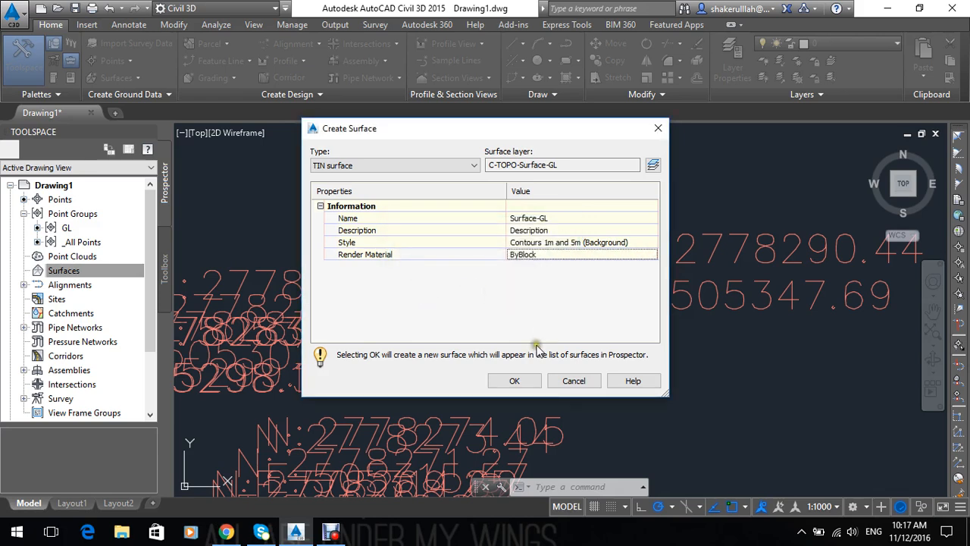
click(530, 380)
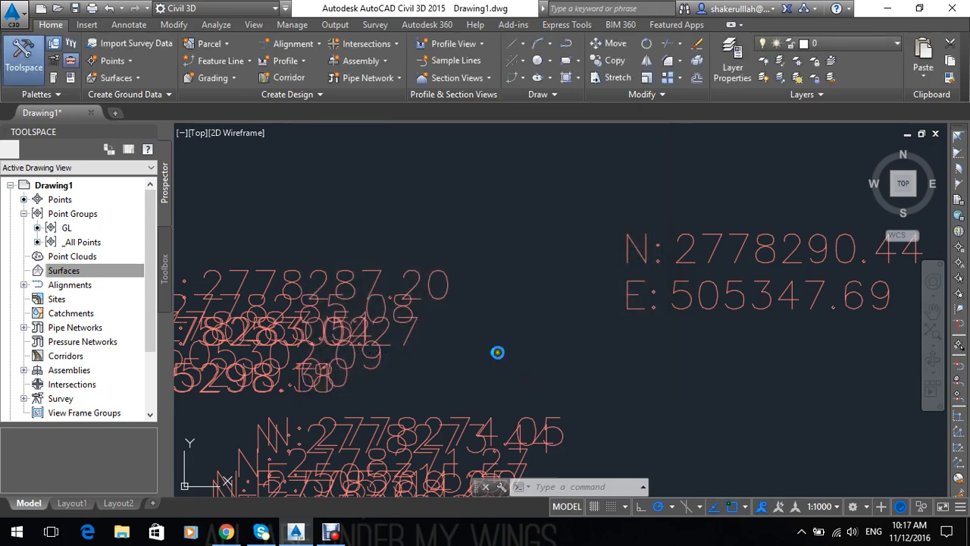
click(520, 301)
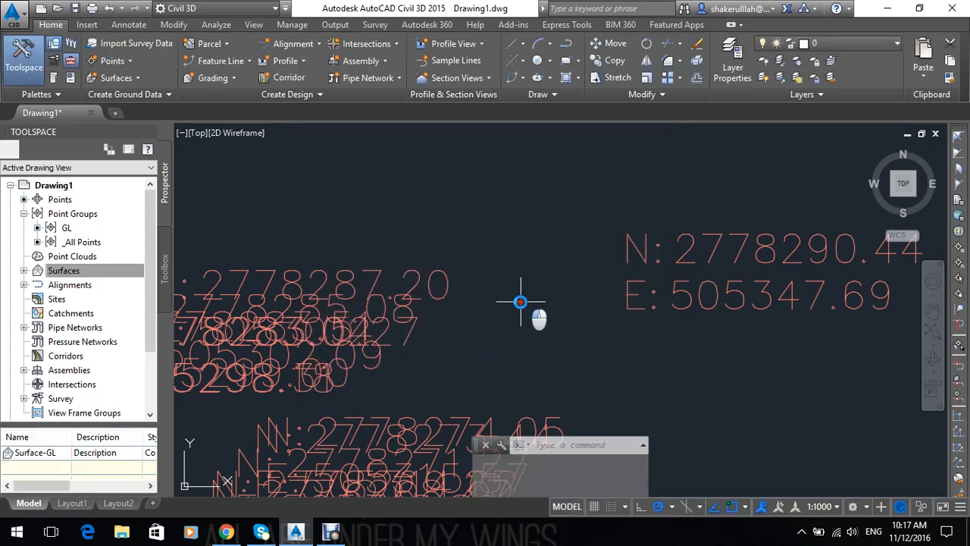
click(490, 240)
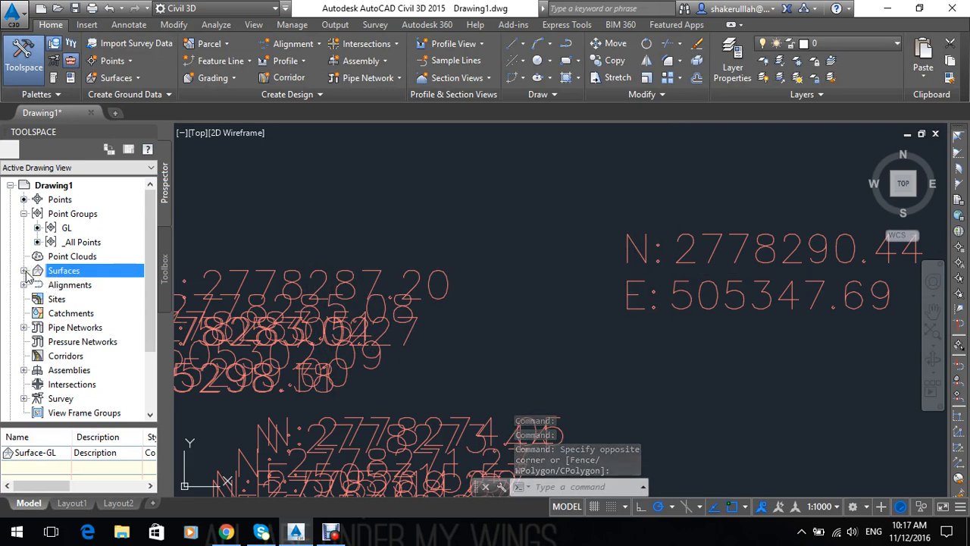
Add point group GL to the definition of Surface-GL and apply it.
click(25, 271)
click(37, 284)
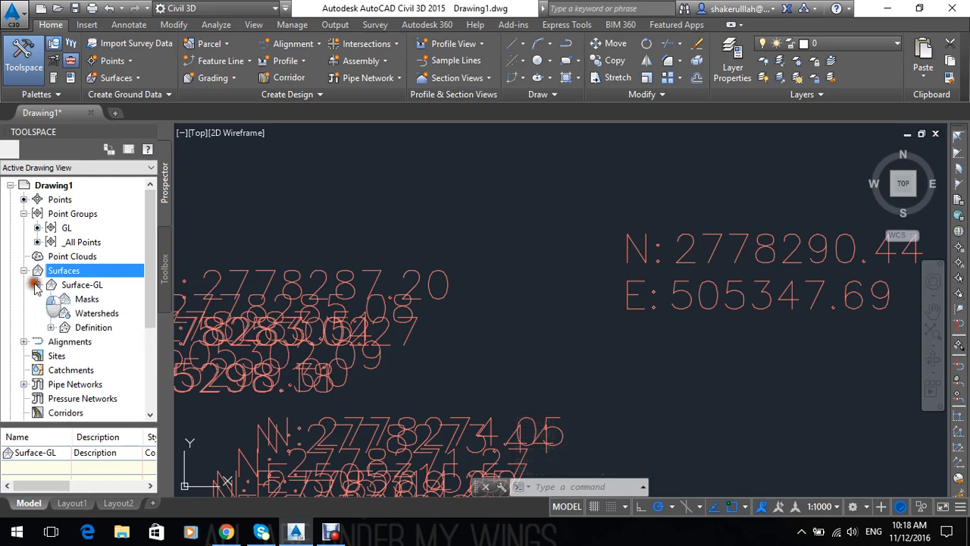
click(51, 327)
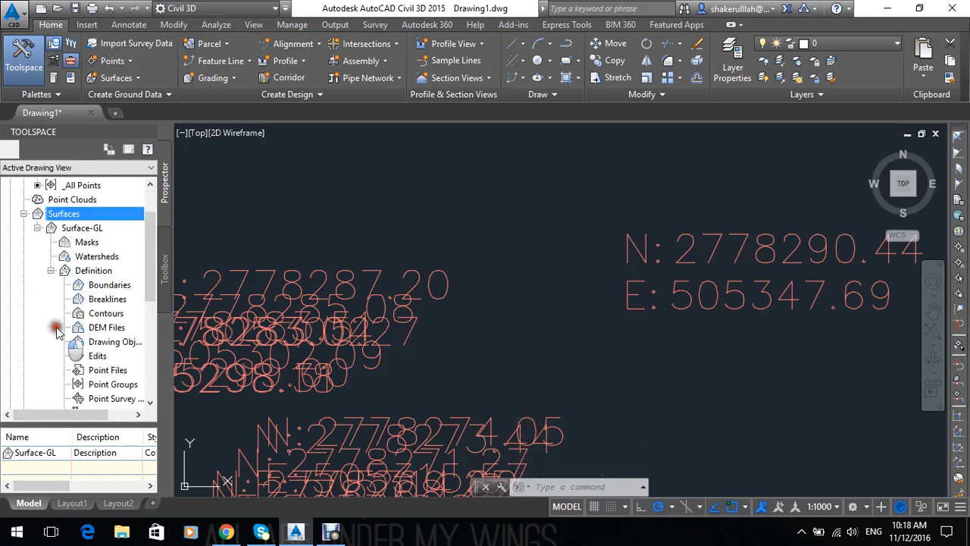
click(101, 385)
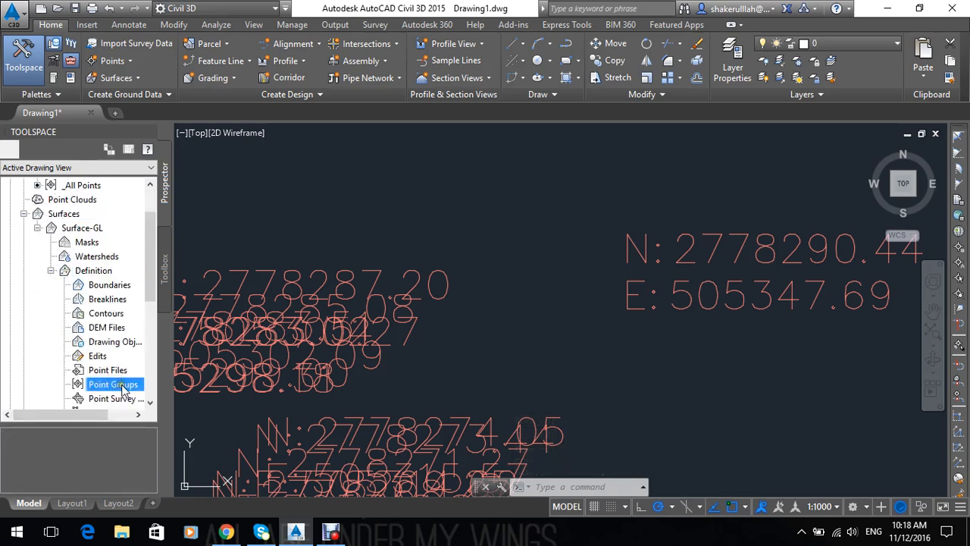
right_click(128, 388)
click(171, 394)
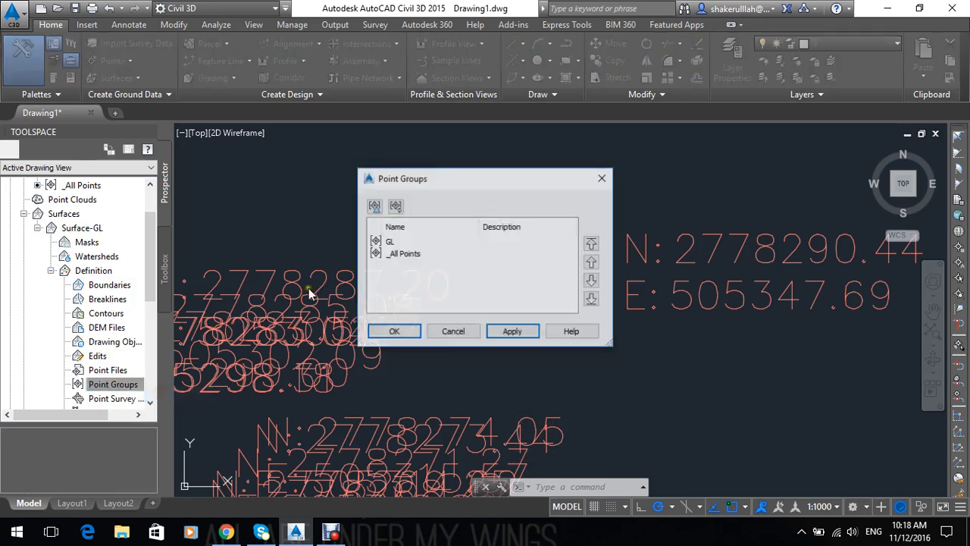
click(461, 242)
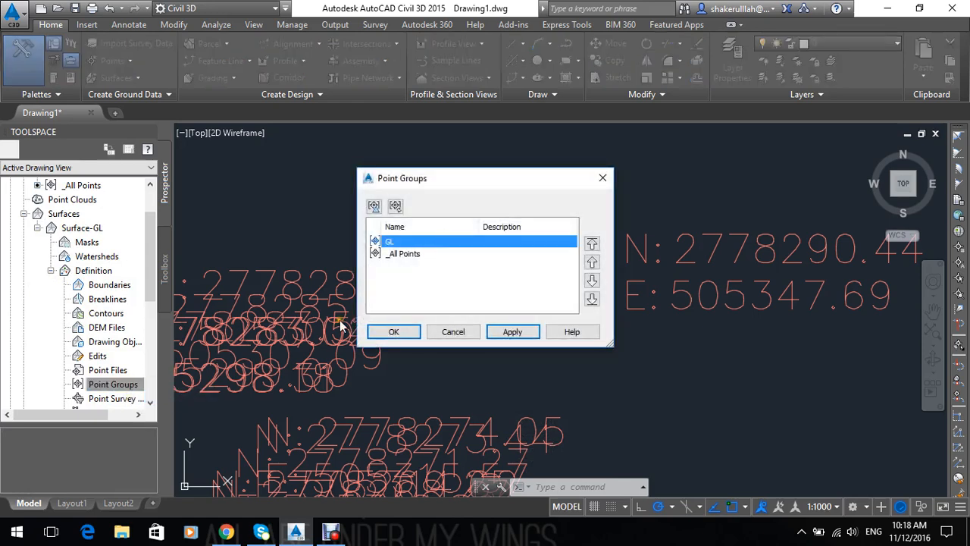
click(419, 257)
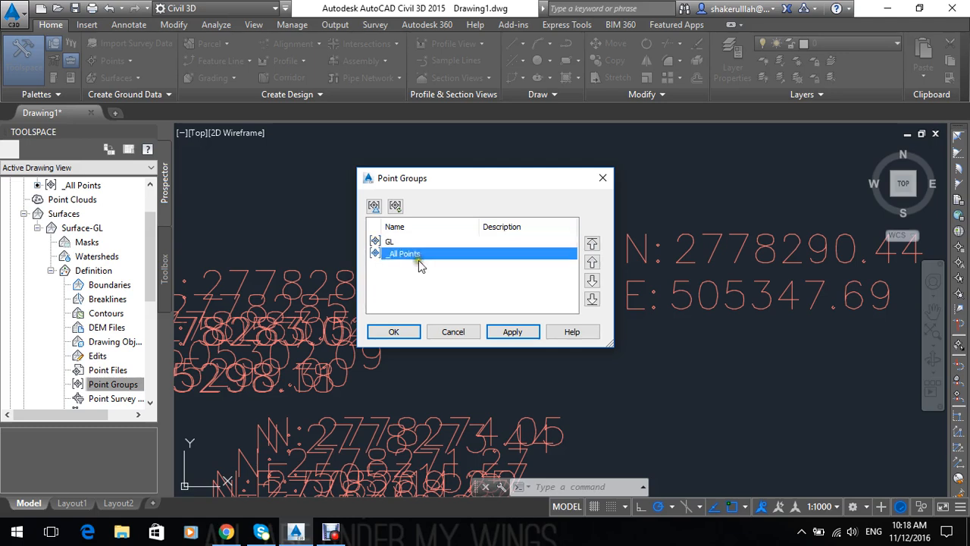
click(413, 246)
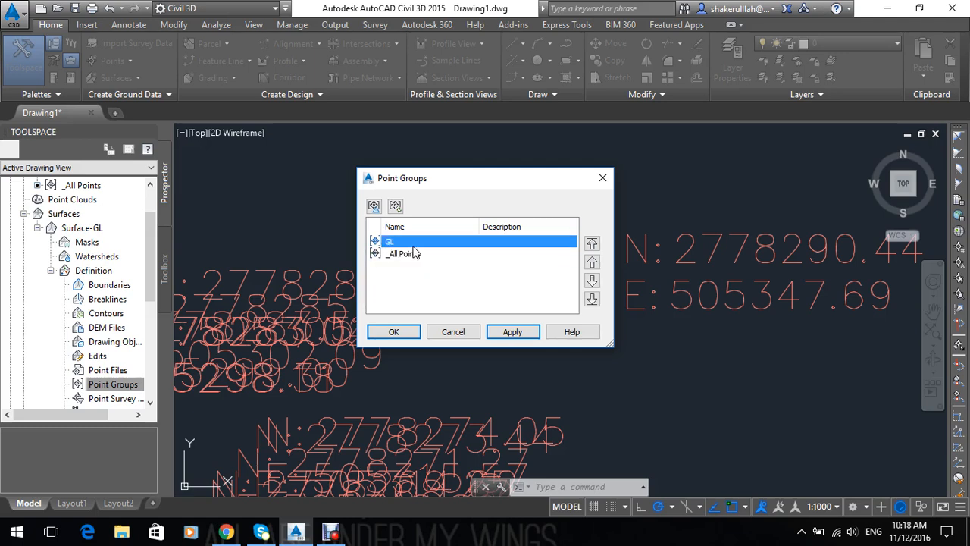
click(526, 331)
click(375, 336)
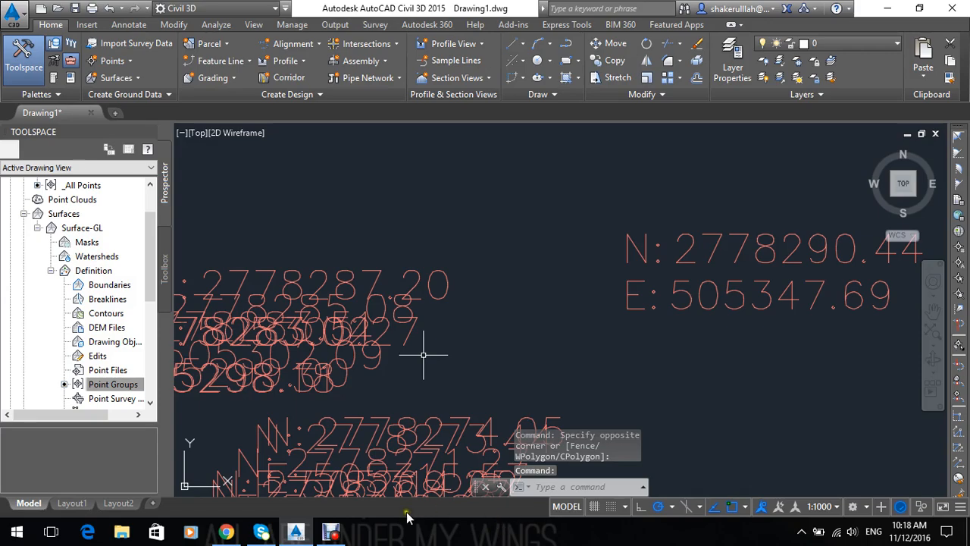
Examine the contours and outer border of Surface-GL around the labelled survey points.
scroll(530, 339, down, 2)
middle_drag(511, 334, 487, 305)
scroll(568, 351, down, 1)
middle_drag(578, 351, 503, 255)
scroll(503, 255, down, 4)
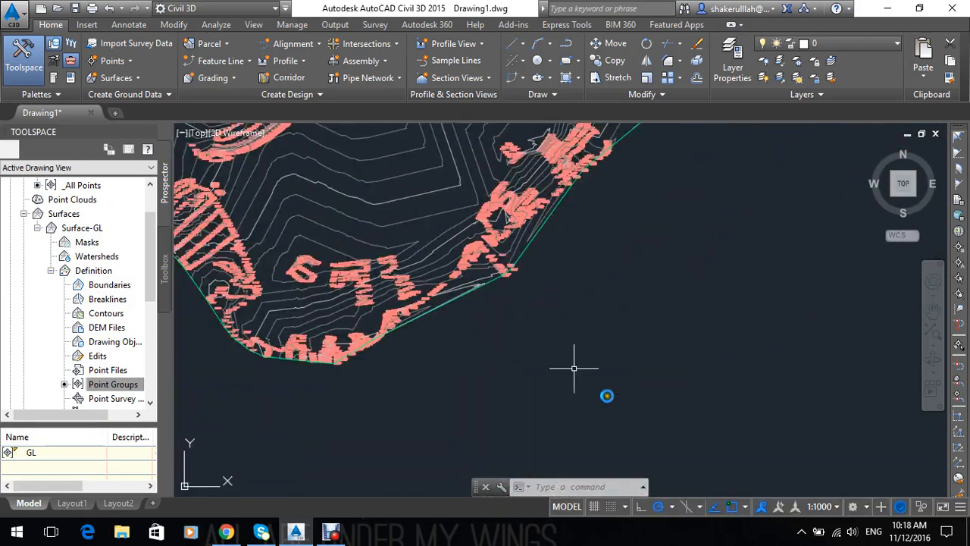
middle_drag(606, 316, 683, 467)
scroll(698, 390, down, 1)
middle_drag(690, 382, 597, 286)
click(695, 349)
click(769, 403)
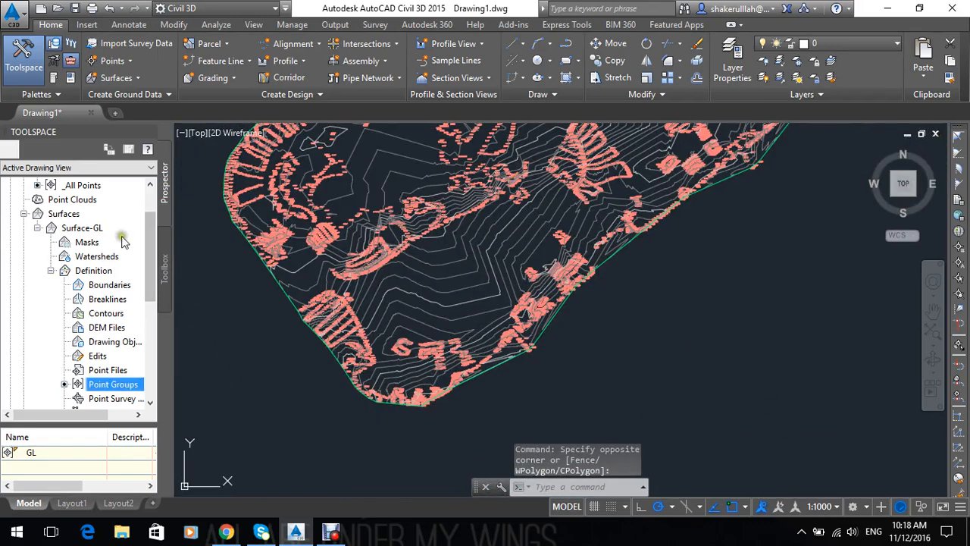
In the properties of point group GL, keep the point style at <none>, set the point label style to <none> and apply.
scroll(155, 274, up, 2)
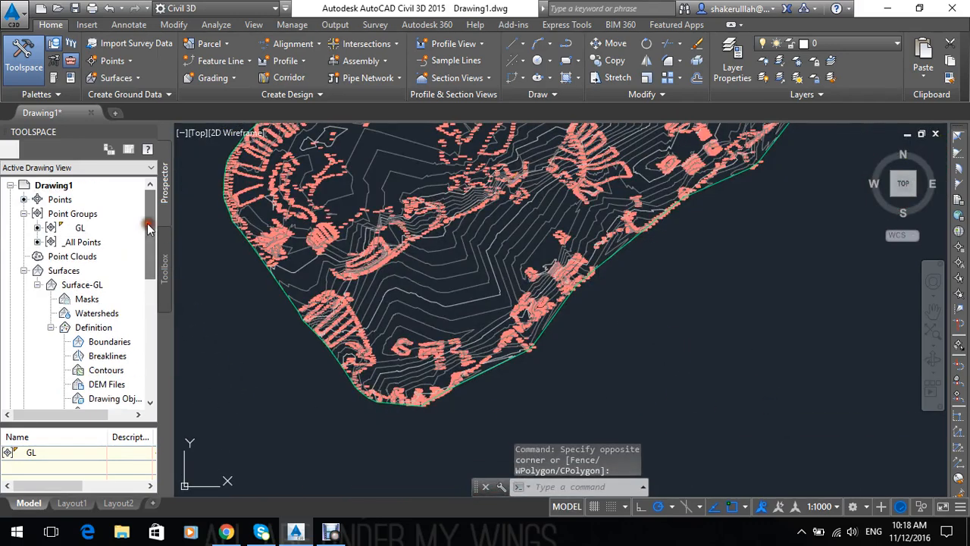
click(59, 229)
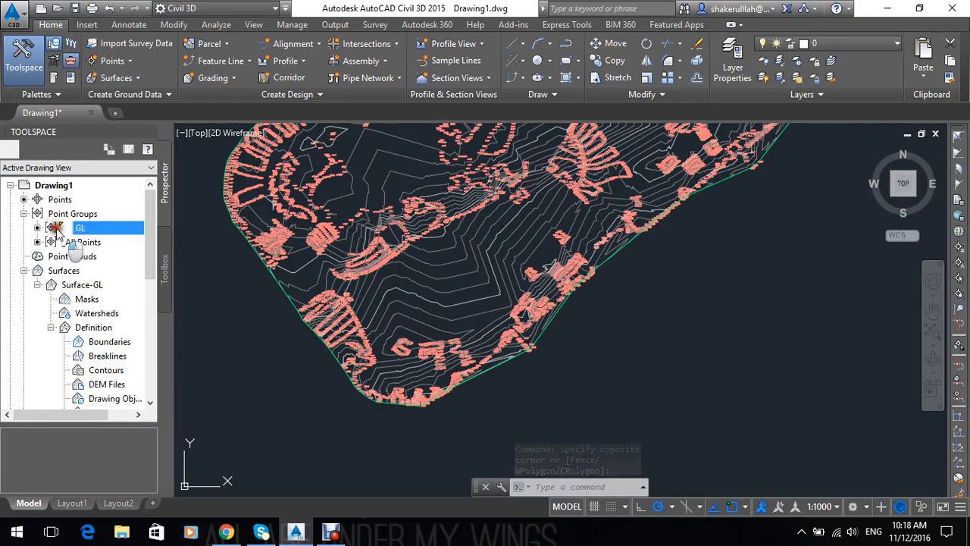
right_click(79, 227)
click(144, 236)
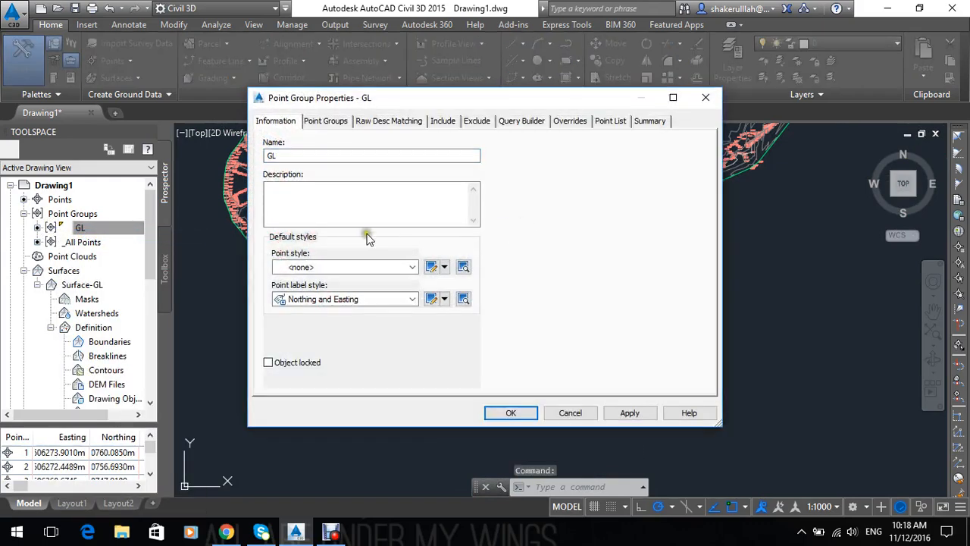
click(341, 267)
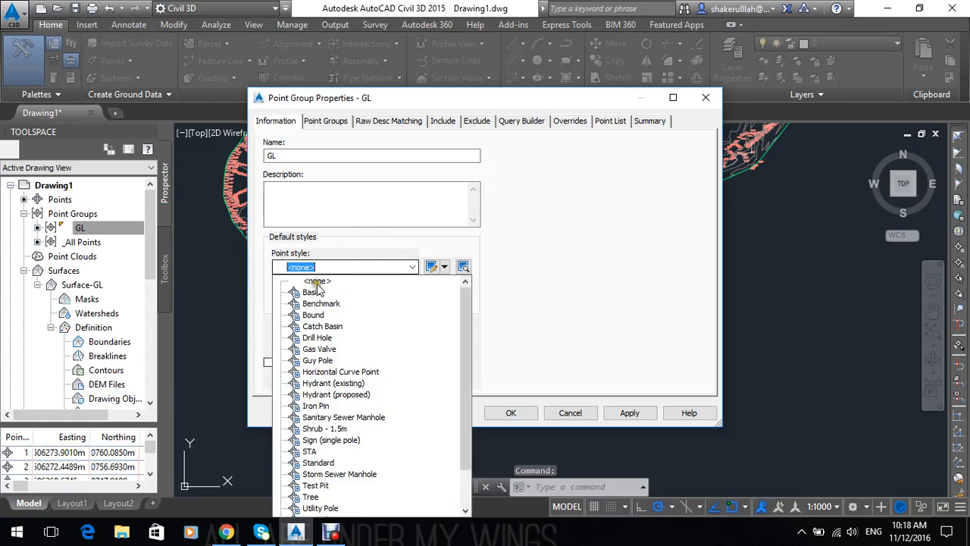
click(317, 282)
click(341, 299)
click(326, 322)
click(324, 304)
click(324, 312)
click(629, 412)
click(511, 413)
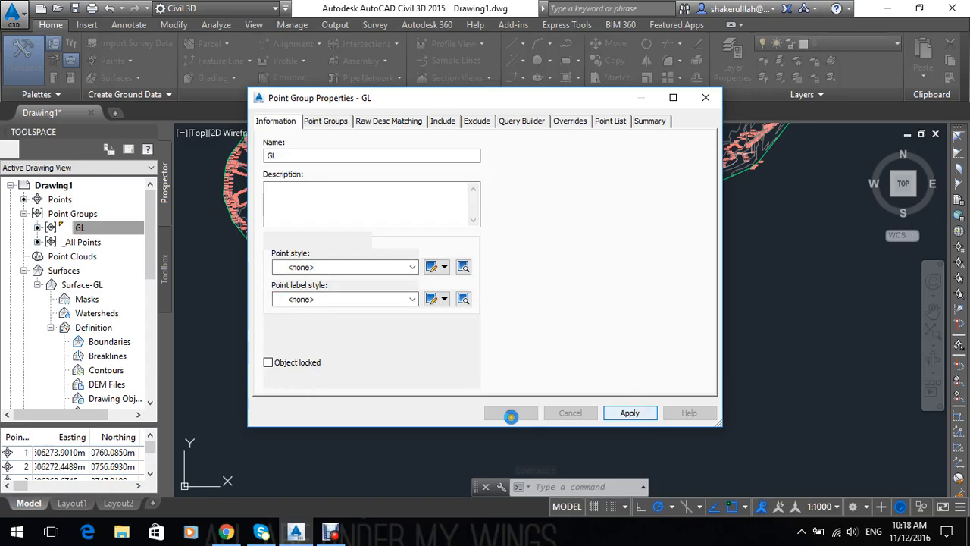
Examine the contours of Surface-GL over the whole site with the point labels turned off.
click(714, 360)
mouse_move(749, 313)
middle_down()
mouse_move(718, 421)
mouse_move(795, 301)
middle_up()
middle_drag(665, 382, 726, 262)
scroll(394, 310, up, 3)
mouse_move(512, 262)
middle_down()
mouse_move(485, 285)
mouse_move(433, 382)
mouse_move(404, 401)
middle_up()
scroll(462, 318, down, 2)
scroll(479, 316, down, 2)
middle_drag(480, 331, 454, 377)
middle_drag(554, 311, 510, 238)
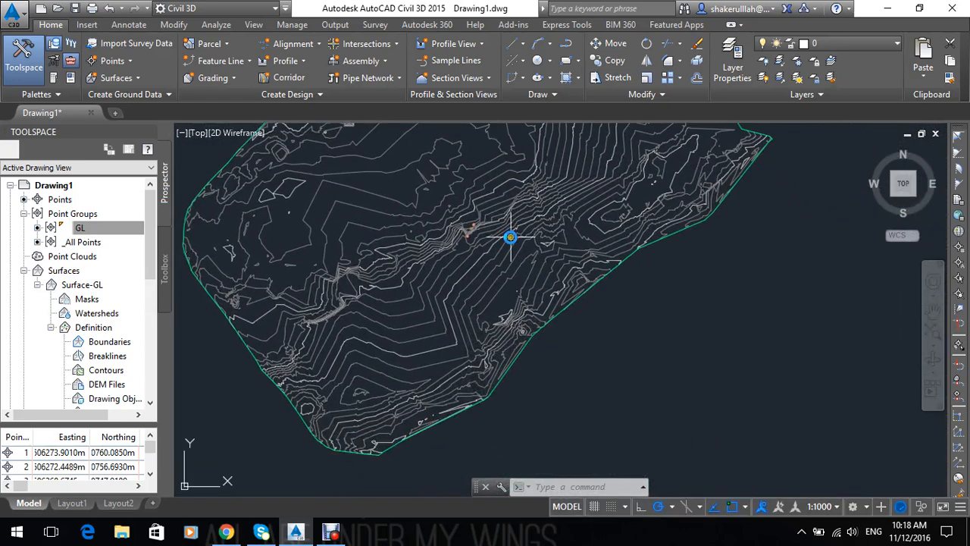
click(655, 351)
click(662, 366)
mouse_move(661, 365)
middle_down()
mouse_move(690, 390)
mouse_move(725, 391)
mouse_move(677, 354)
middle_up()
scroll(723, 391, down, 2)
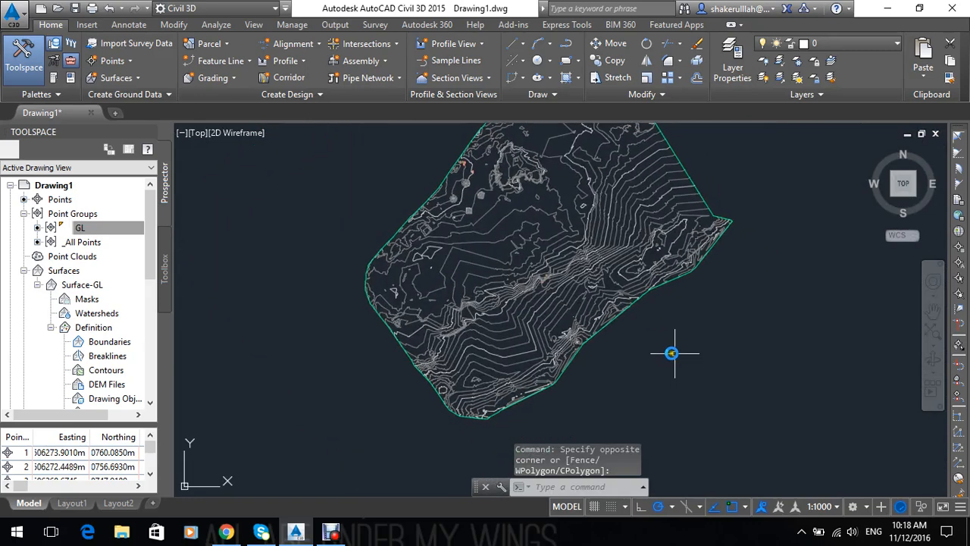
key(Escape)
key(Escape)
key(Escape)
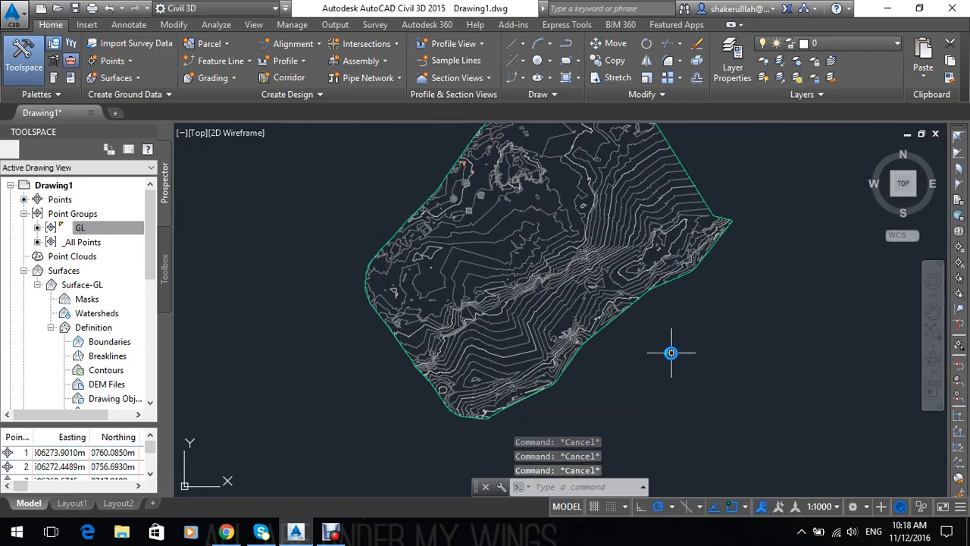
middle_drag(671, 352, 608, 389)
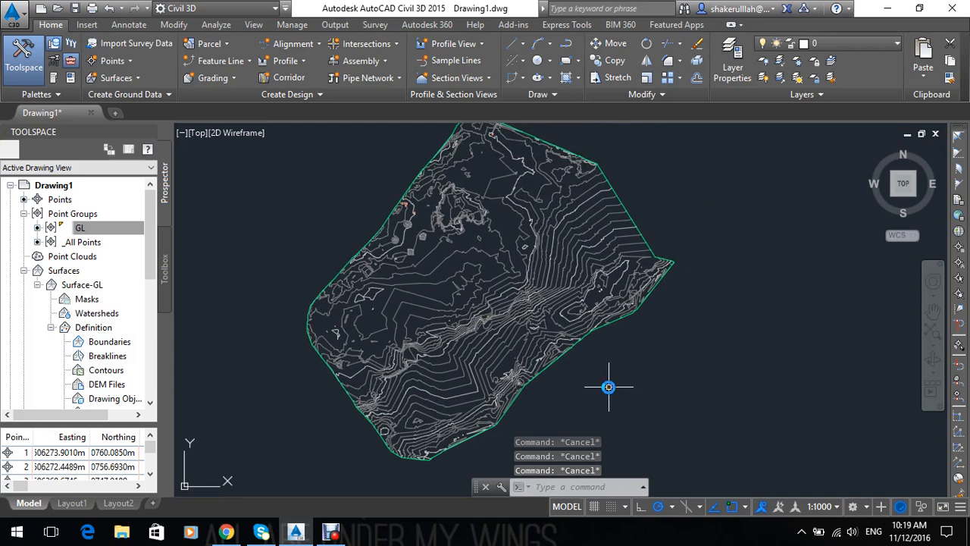
Attach the drawing 0-Roads from the DSO-progress folder as an external reference with its insertion point at 0,0,0.
text(xref)
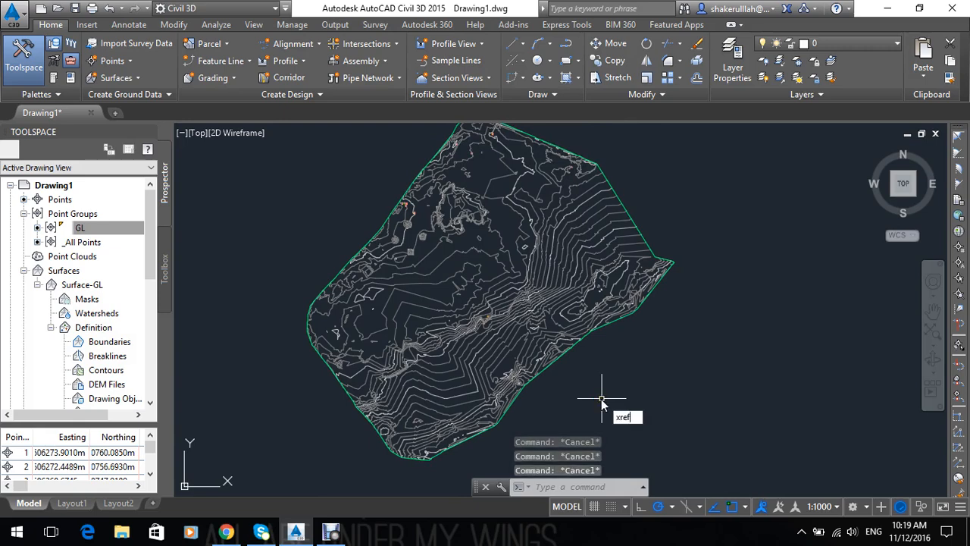
key(Return)
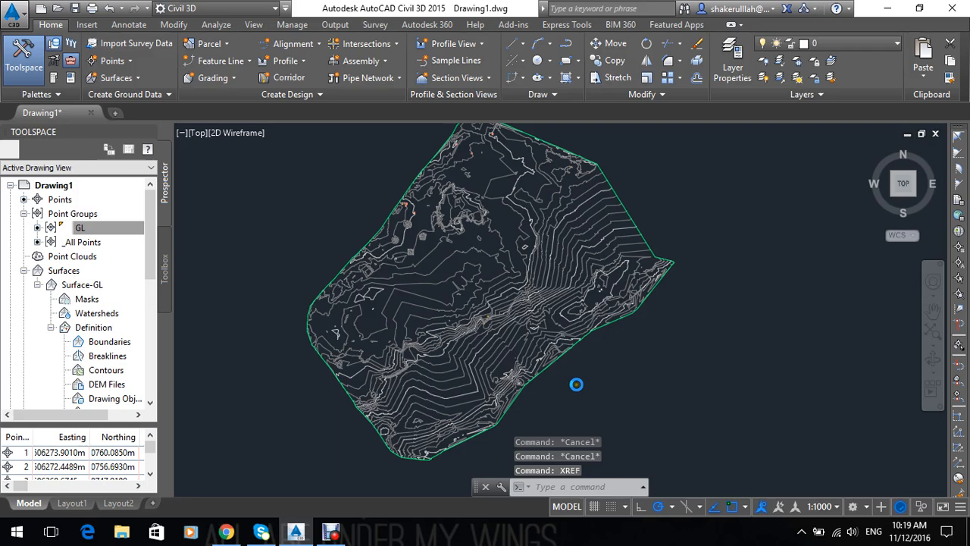
scroll(575, 383, up, 2)
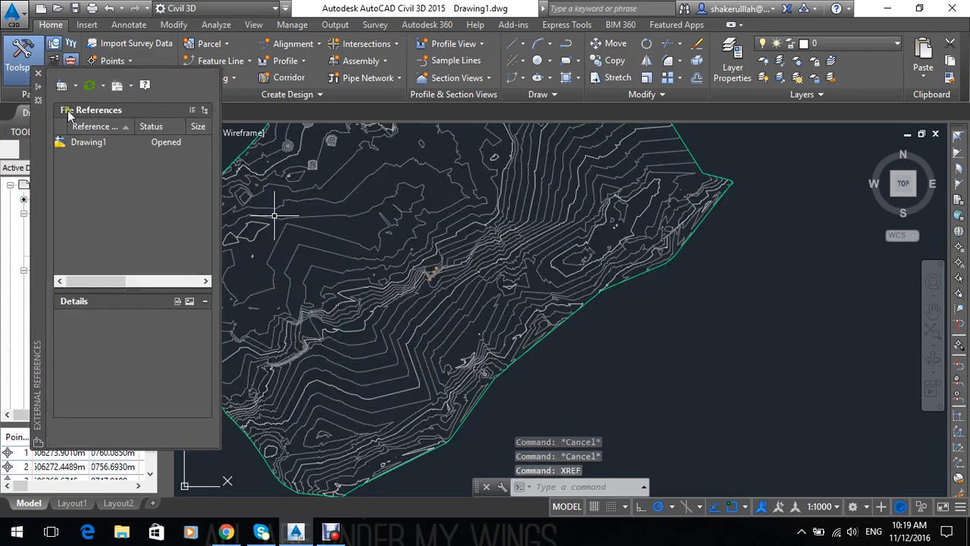
click(67, 86)
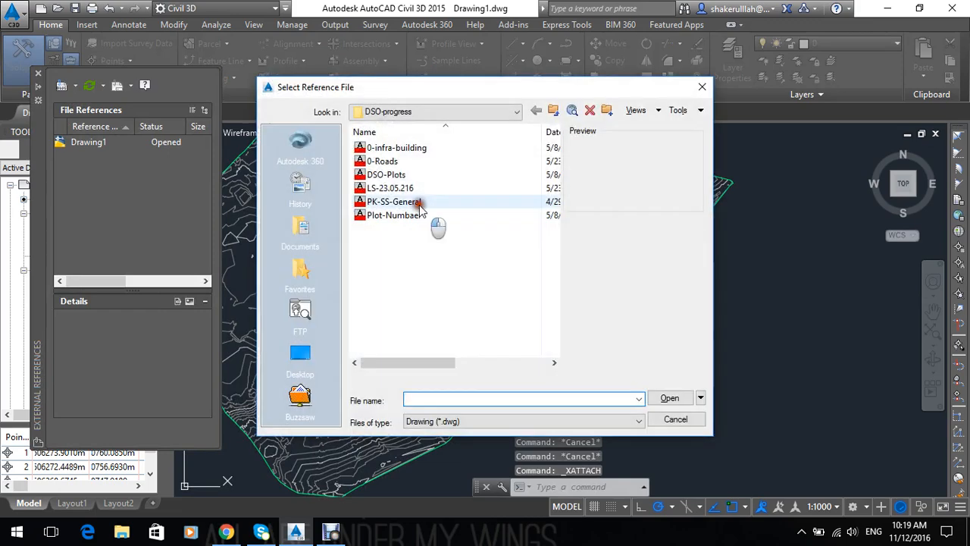
click(406, 175)
click(409, 161)
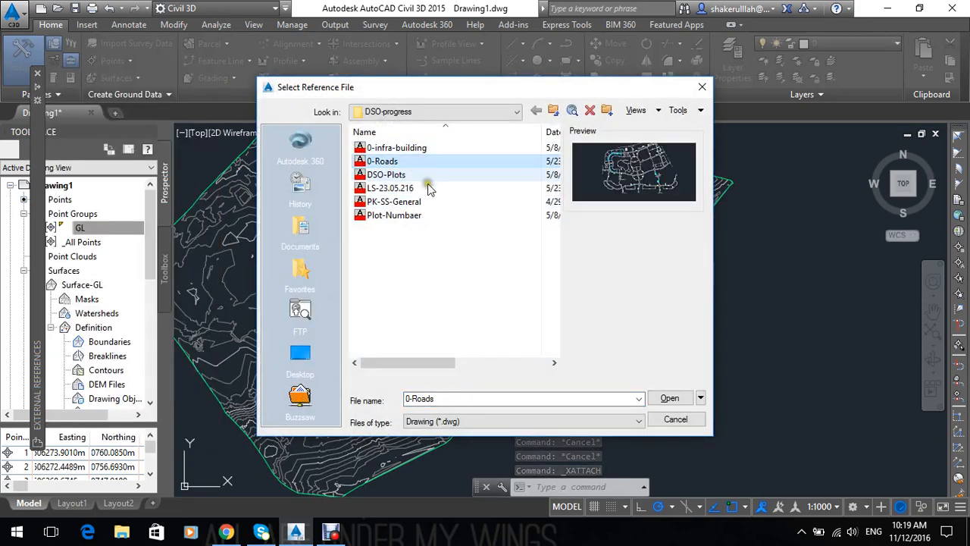
click(669, 398)
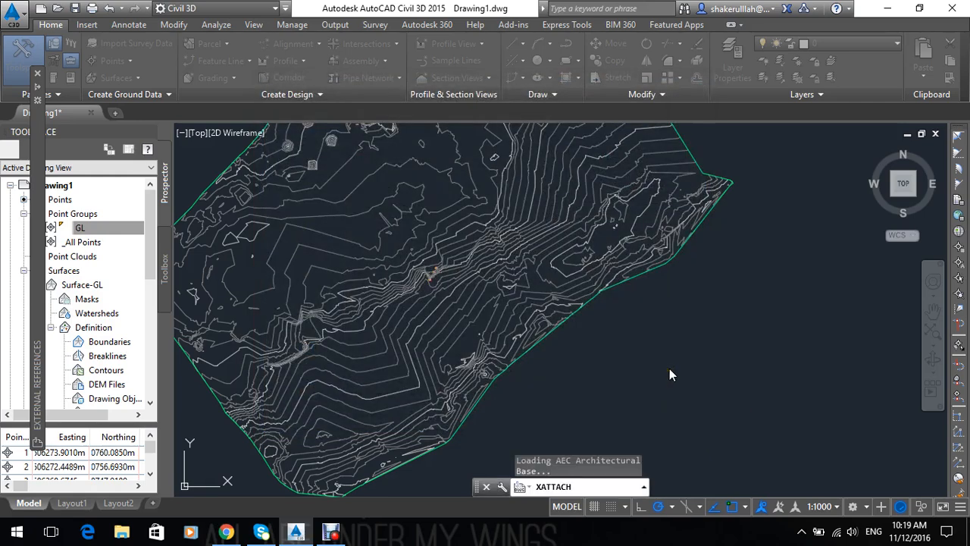
click(523, 403)
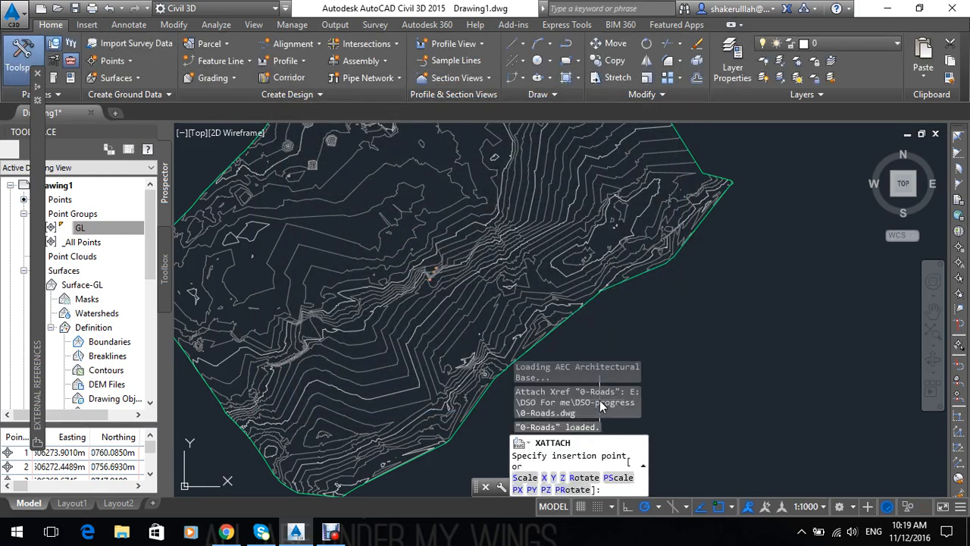
text(0,0,0)
key(Return)
Examine the attached road layout against the surface contours and border around RD-23 and RD-50.
middle_drag(768, 284, 825, 294)
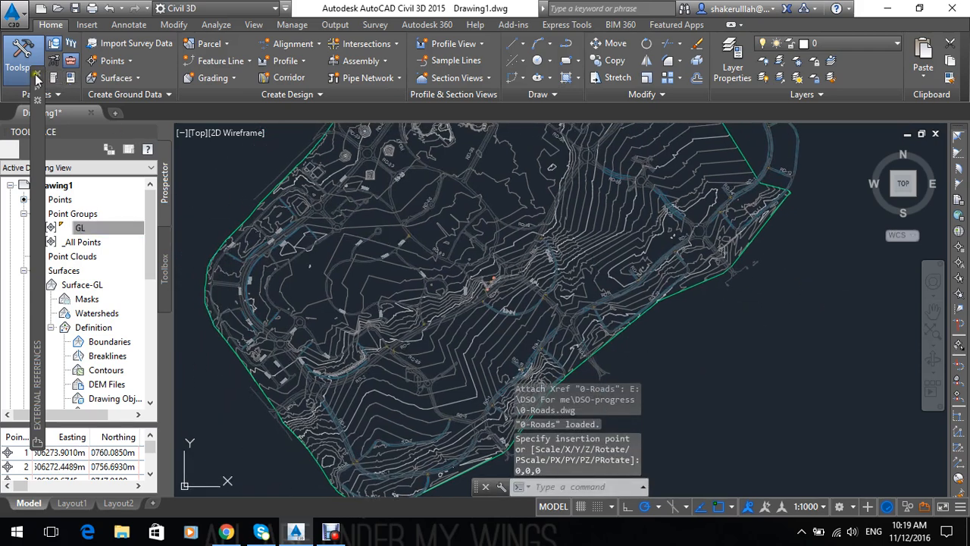
scroll(389, 198, up, 5)
scroll(420, 186, up, 1)
mouse_move(425, 185)
middle_down()
mouse_move(470, 303)
mouse_move(463, 406)
middle_up()
scroll(463, 402, down, 1)
middle_drag(457, 300, 525, 269)
mouse_move(463, 280)
middle_down()
mouse_move(470, 314)
mouse_move(417, 284)
middle_up()
scroll(424, 307, up, 2)
click(440, 274)
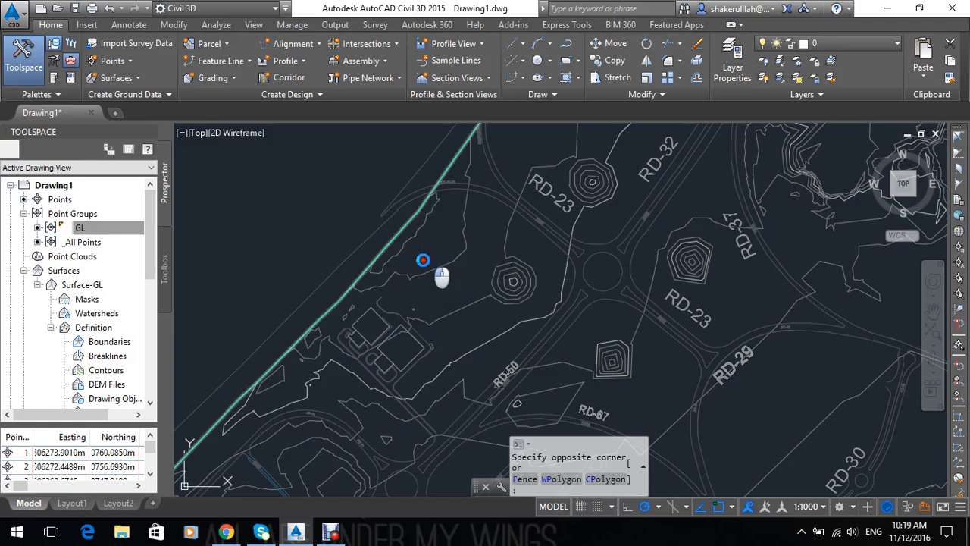
Examine the surface contours against the referenced roads from RD-23 down to RD-60, RD-50 and RD-58.
click(411, 265)
key(Escape)
mouse_move(545, 210)
middle_down()
mouse_move(520, 185)
mouse_move(448, 47)
middle_up()
middle_drag(562, 262, 602, 357)
mouse_move(546, 310)
middle_down()
mouse_move(567, 247)
mouse_move(669, 164)
middle_up()
middle_drag(519, 219, 592, 172)
middle_drag(459, 237, 455, 172)
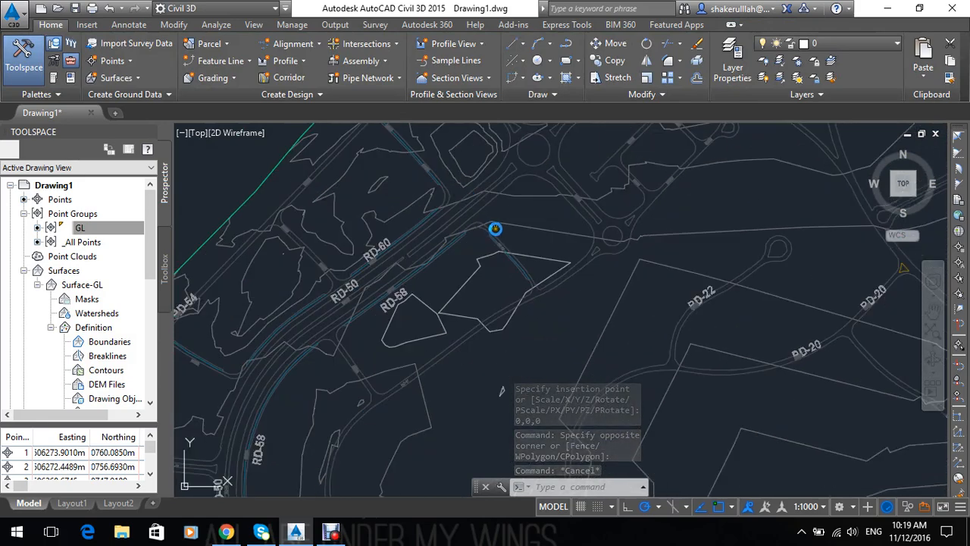
middle_drag(495, 228, 506, 245)
middle_drag(622, 226, 601, 296)
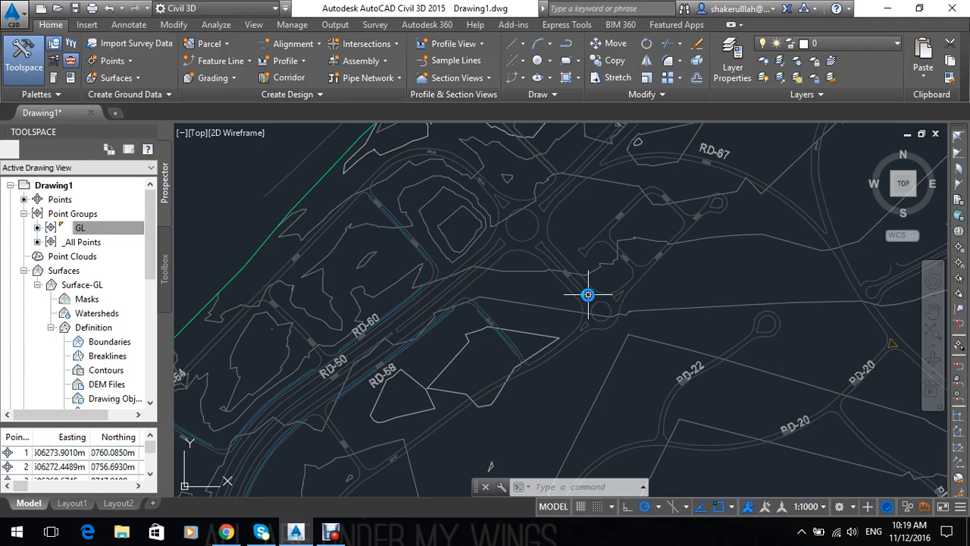
mouse_move(589, 349)
middle_down()
mouse_move(589, 296)
mouse_move(636, 342)
middle_up()
click(567, 316)
middle_drag(428, 210, 498, 258)
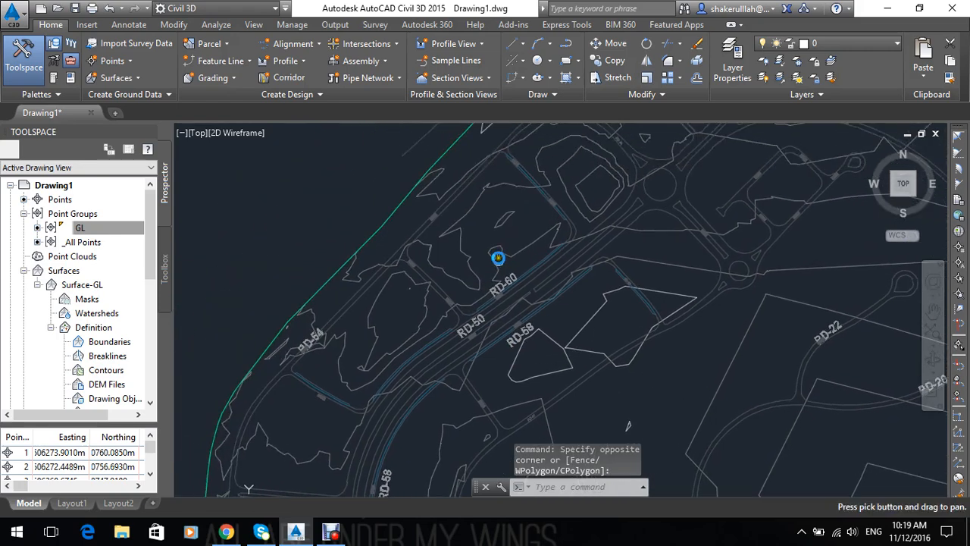
Examine the contours inside the area enclosed by RD-58 and the RD-20 loop.
mouse_move(530, 322)
middle_down()
mouse_move(505, 318)
mouse_move(396, 247)
middle_up()
middle_drag(512, 291, 483, 205)
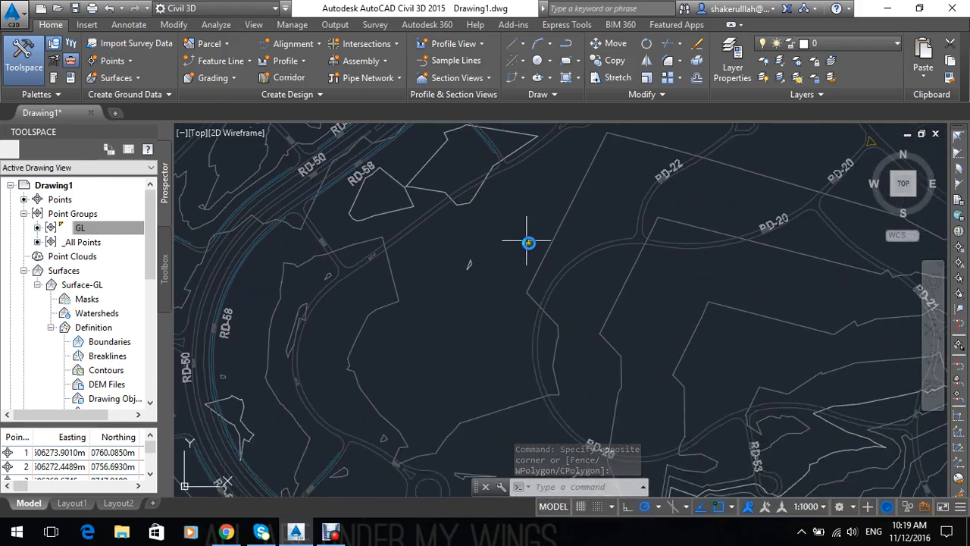
middle_drag(537, 251, 544, 257)
middle_drag(521, 292, 568, 204)
click(509, 267)
click(481, 253)
middle_drag(492, 255, 522, 260)
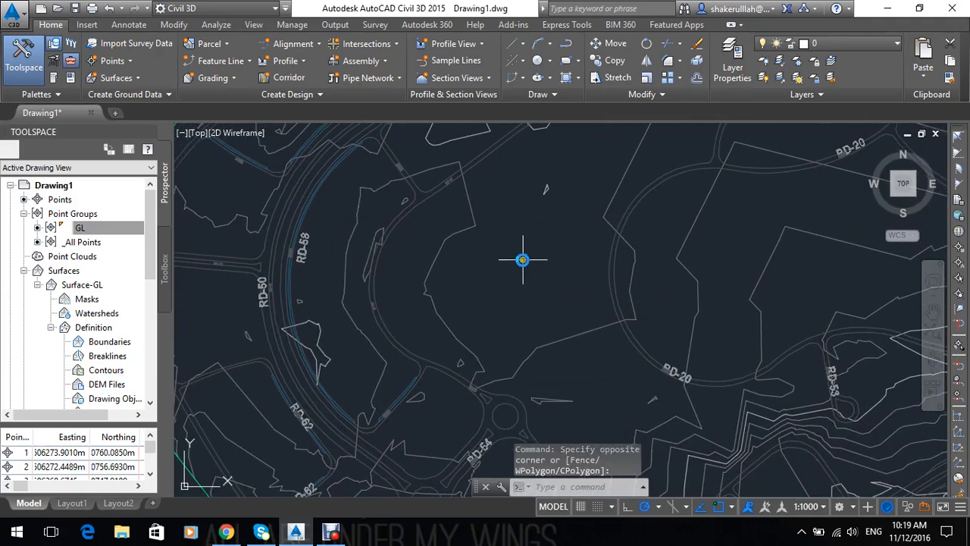
click(560, 259)
click(517, 295)
middle_drag(547, 266, 588, 241)
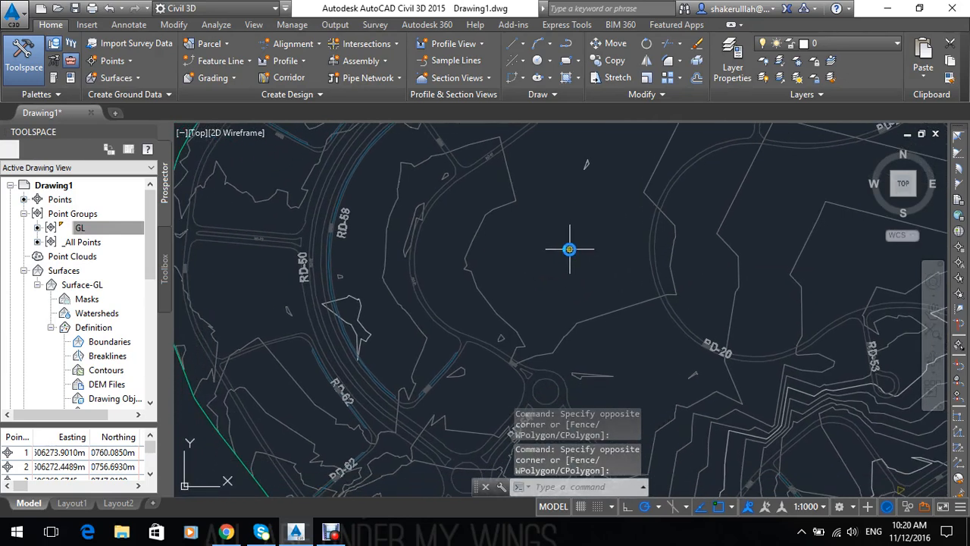
Inspect the contours between the surface border, RD-50 and RD-62.
middle_drag(407, 340, 500, 207)
middle_drag(456, 309, 500, 385)
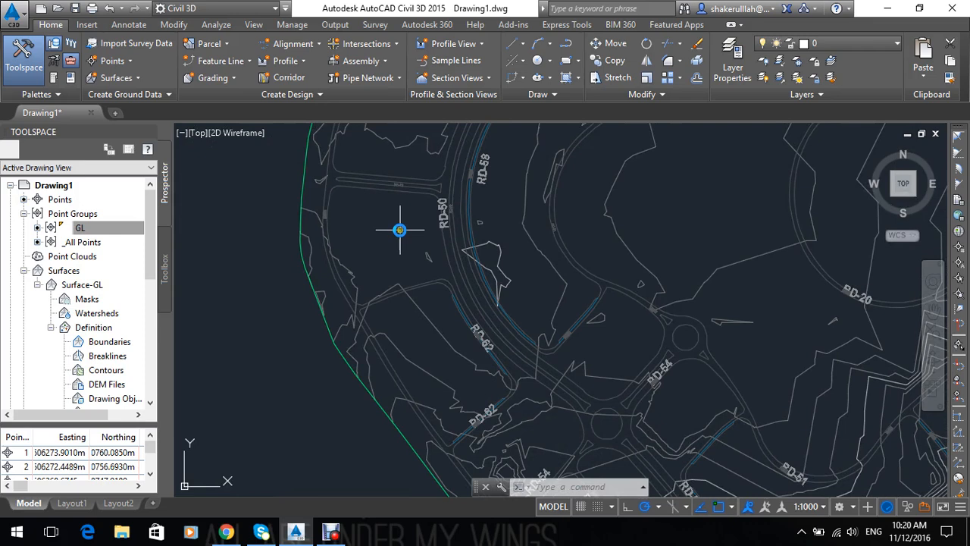
middle_drag(400, 223, 368, 219)
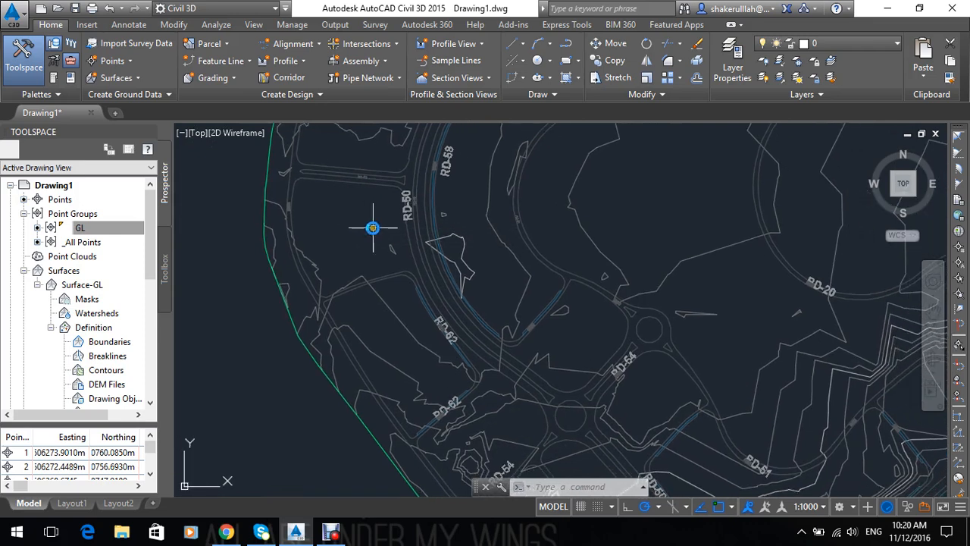
mouse_move(364, 223)
middle_down()
mouse_move(372, 230)
mouse_move(351, 242)
mouse_move(394, 285)
middle_up()
middle_drag(376, 358, 334, 282)
mouse_move(354, 315)
middle_down()
mouse_move(331, 354)
mouse_move(332, 381)
mouse_move(318, 383)
mouse_move(416, 372)
mouse_move(415, 415)
middle_up()
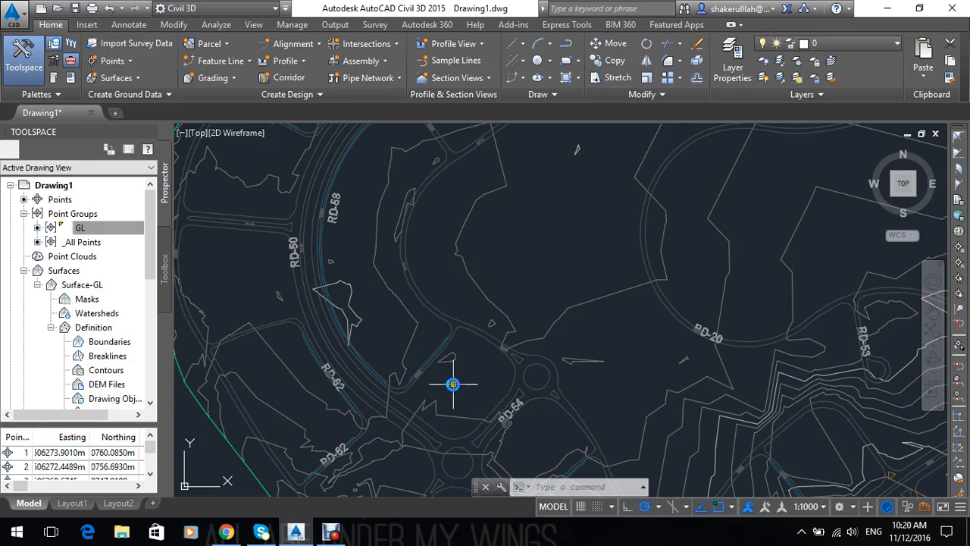
Check the surface elevation beside the RD-64 roundabout, then review contours and roads toward RD-2 and across the site.
mouse_move(462, 385)
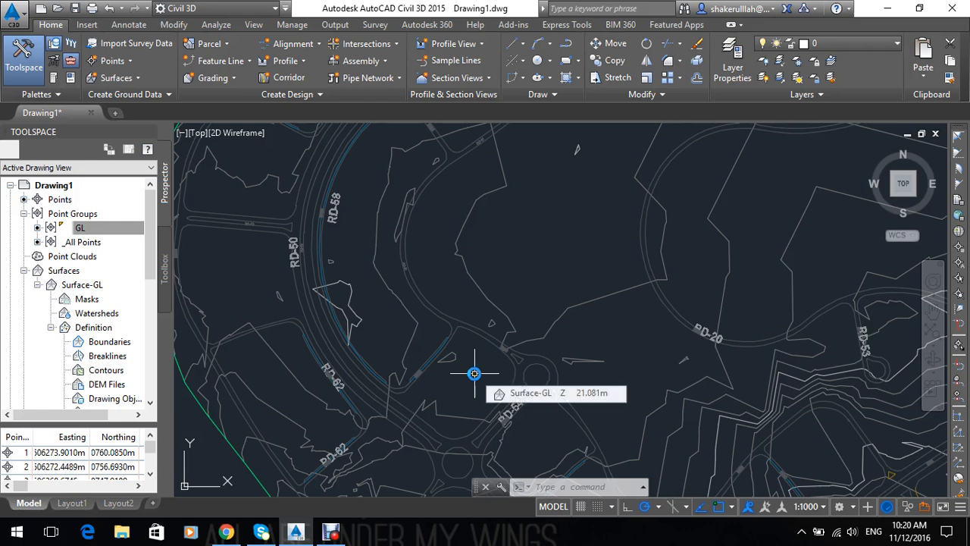
middle_drag(474, 374, 494, 373)
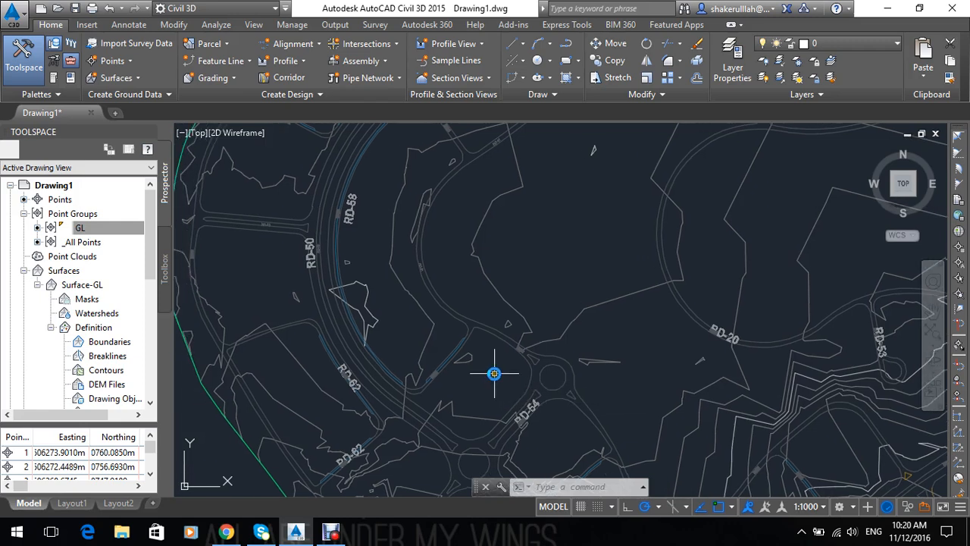
click(528, 253)
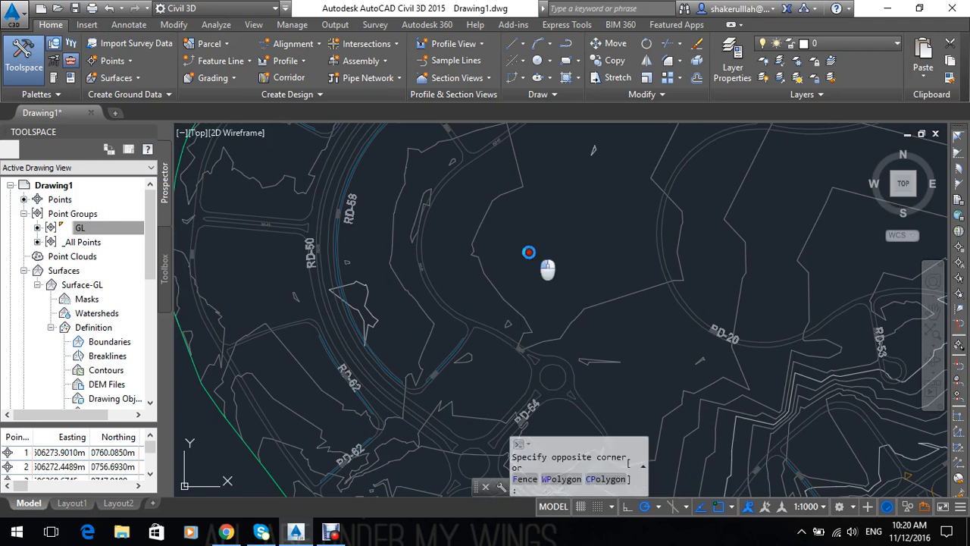
click(528, 253)
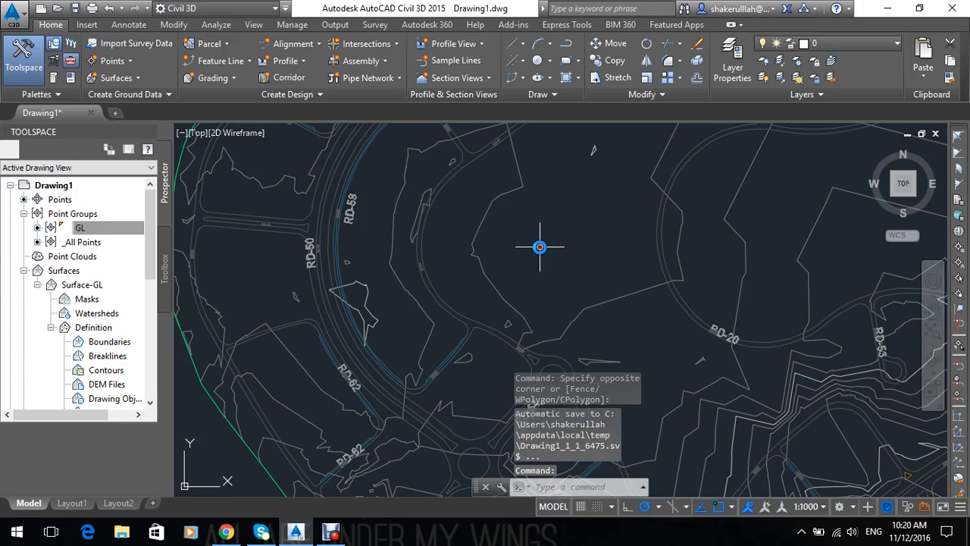
middle_drag(552, 268, 475, 233)
middle_drag(513, 277, 473, 241)
middle_drag(551, 303, 527, 270)
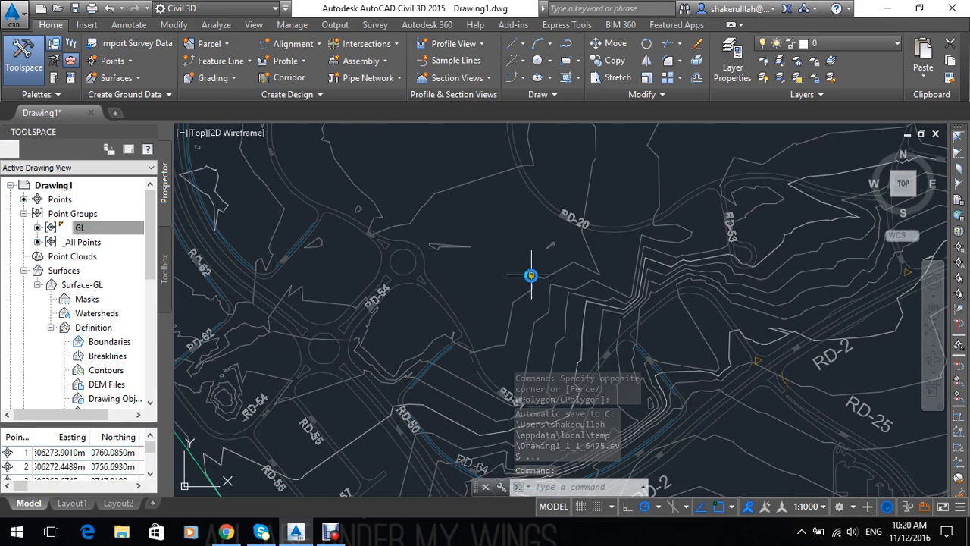
middle_drag(388, 337, 416, 290)
scroll(415, 326, down, 5)
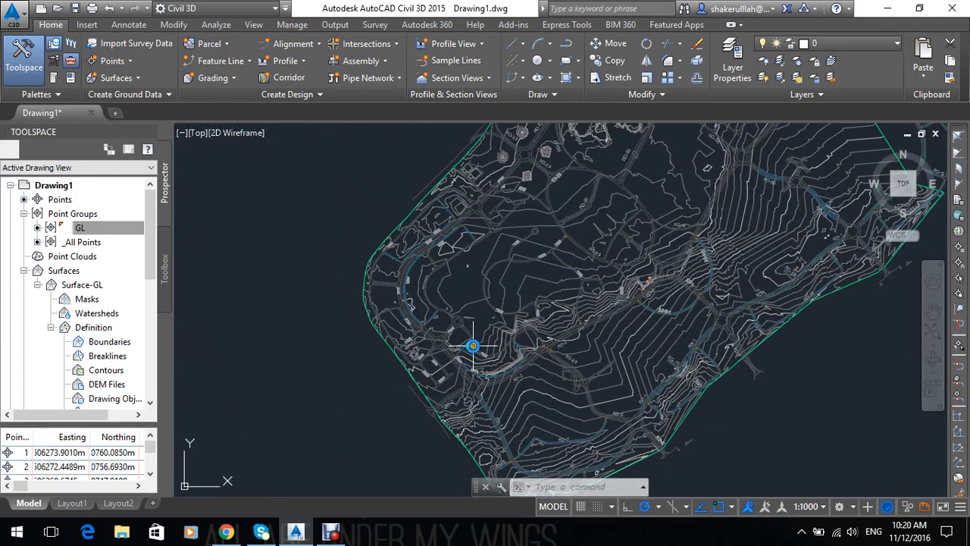
mouse_move(589, 225)
middle_down()
mouse_move(610, 266)
mouse_move(614, 304)
middle_up()
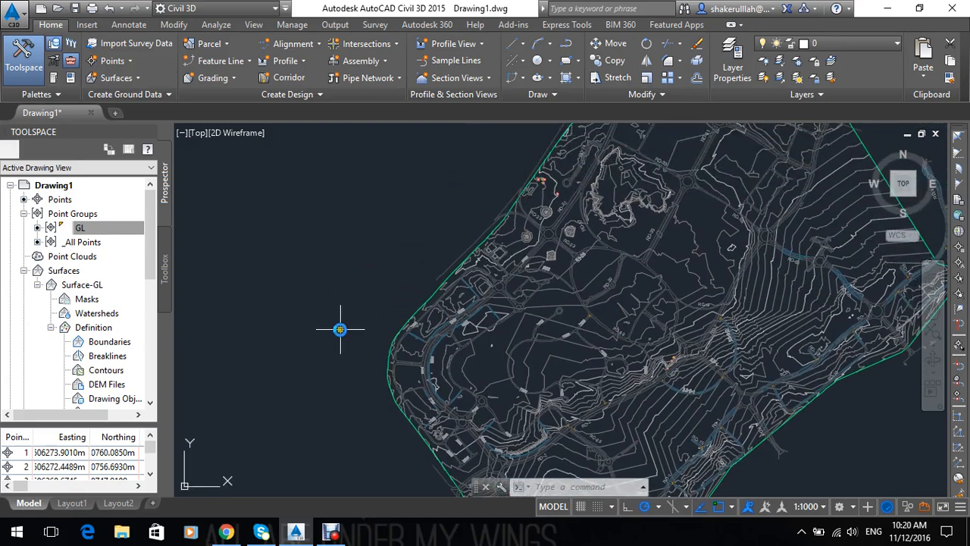
Detach the 0-Roads external reference from the drawing and close the external references manager.
click(342, 287)
key(Return)
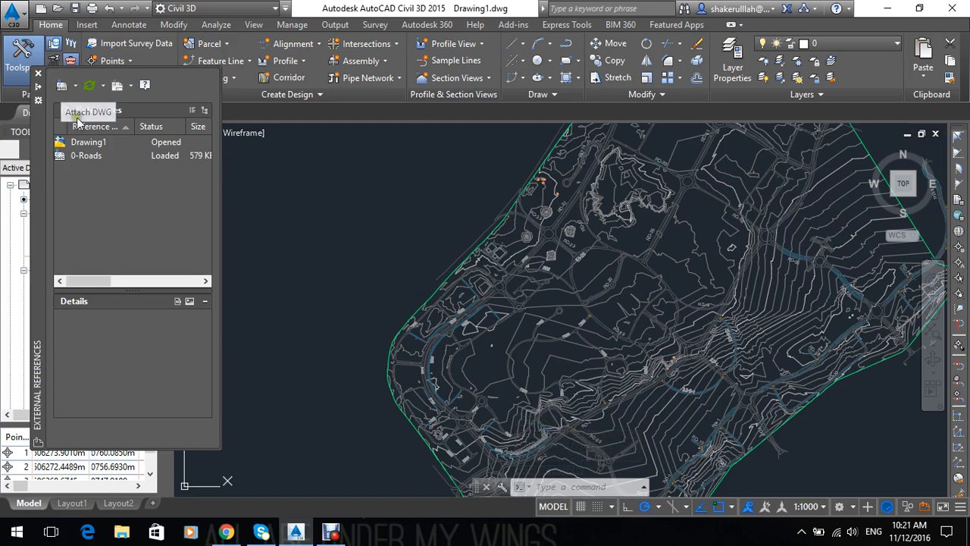
click(85, 155)
right_click(84, 155)
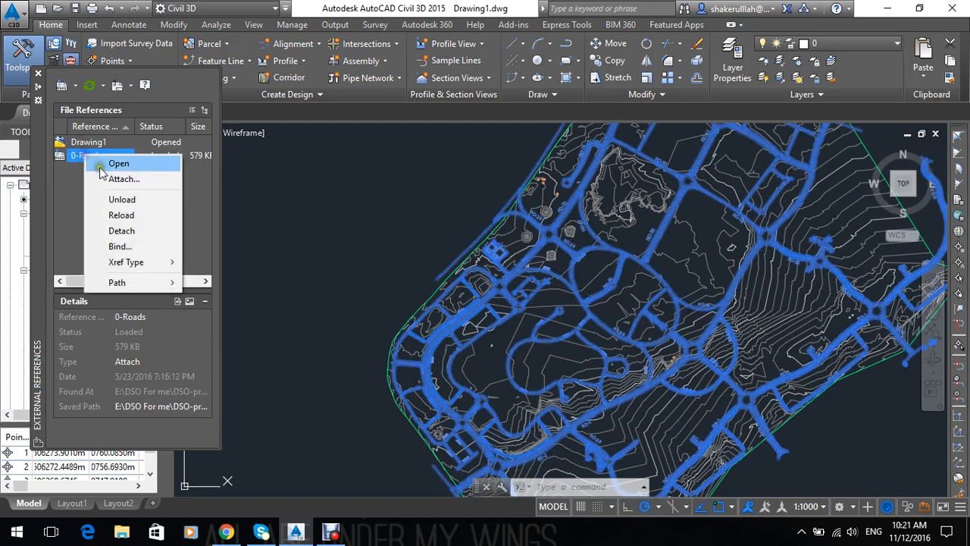
click(122, 231)
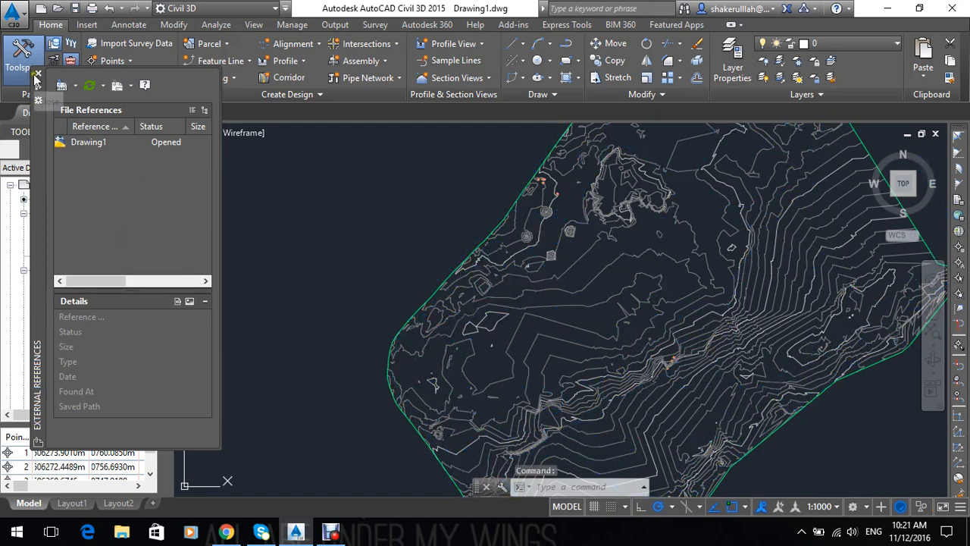
click(35, 79)
Select Surface-GL and examine its closely spaced contours along the curved steep slope.
click(273, 250)
middle_drag(336, 342, 350, 263)
scroll(489, 280, up, 3)
middle_drag(490, 314, 564, 217)
mouse_move(467, 289)
middle_down()
mouse_move(520, 284)
mouse_move(559, 265)
mouse_move(563, 342)
mouse_move(485, 242)
mouse_move(466, 257)
mouse_move(485, 312)
middle_up()
scroll(462, 258, up, 2)
click(455, 273)
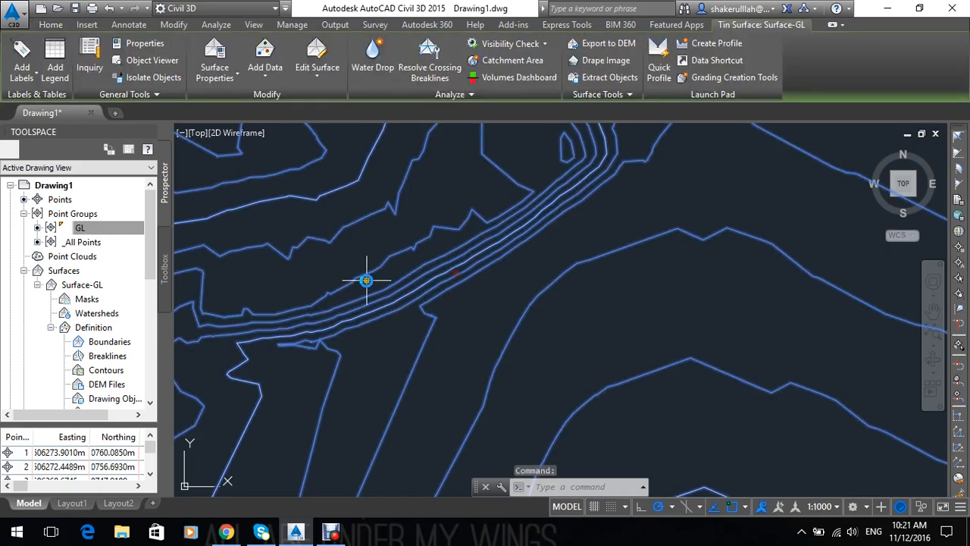
scroll(338, 295, up, 1)
scroll(410, 274, up, 1)
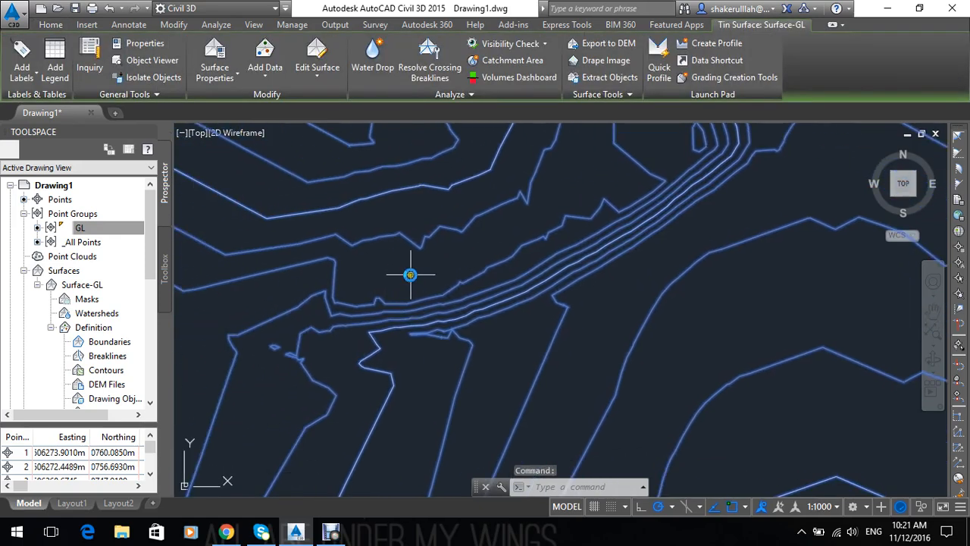
In the surface style of Surface-GL, set the minor contour interval to 0.5 m and apply it.
click(82, 285)
right_click(106, 286)
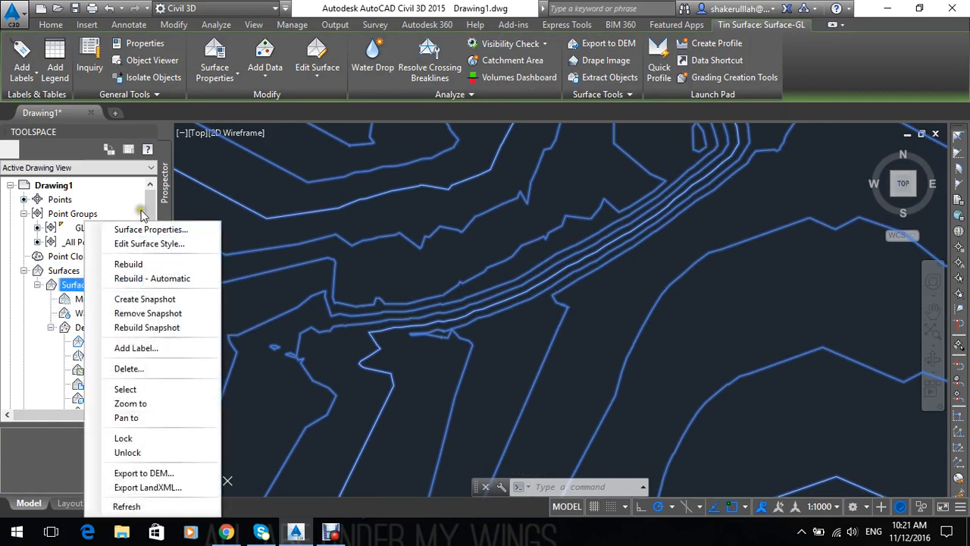
click(151, 242)
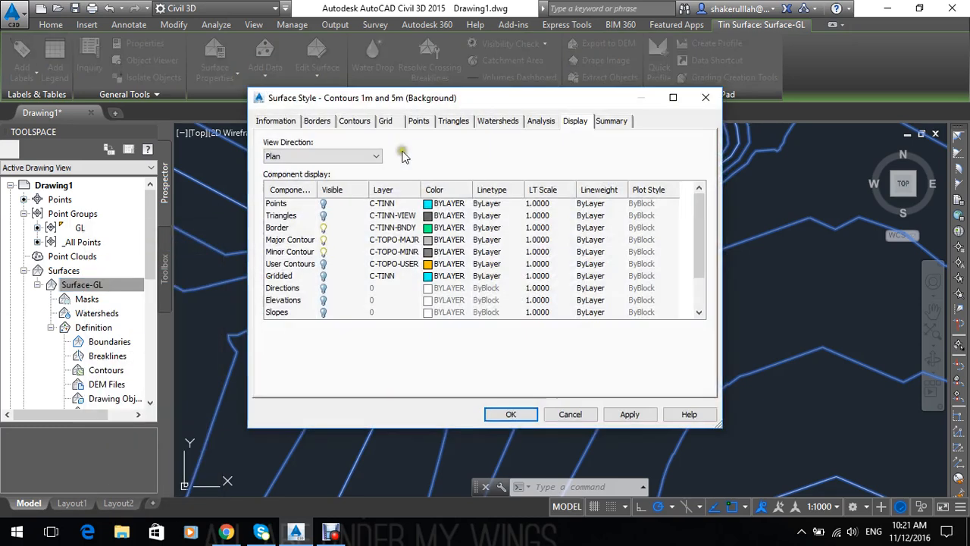
click(354, 120)
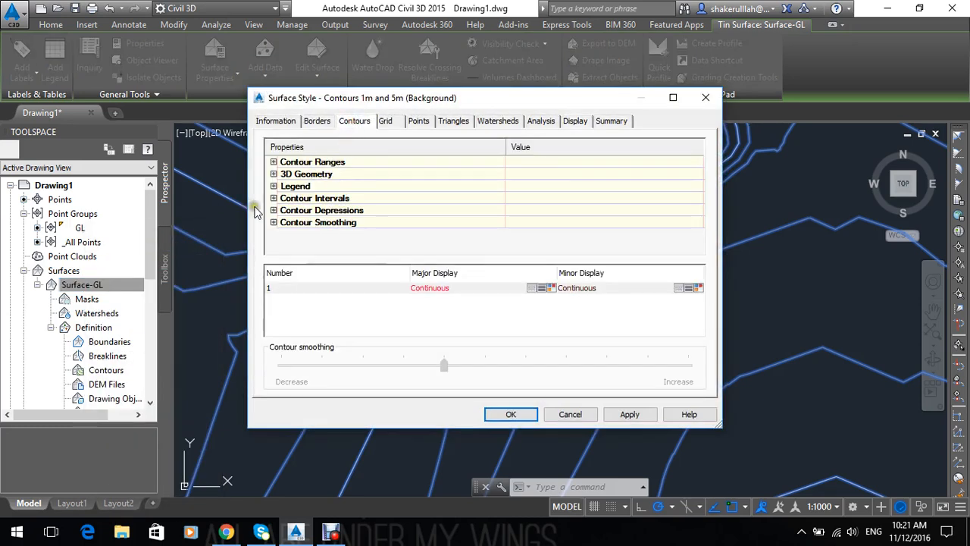
click(274, 198)
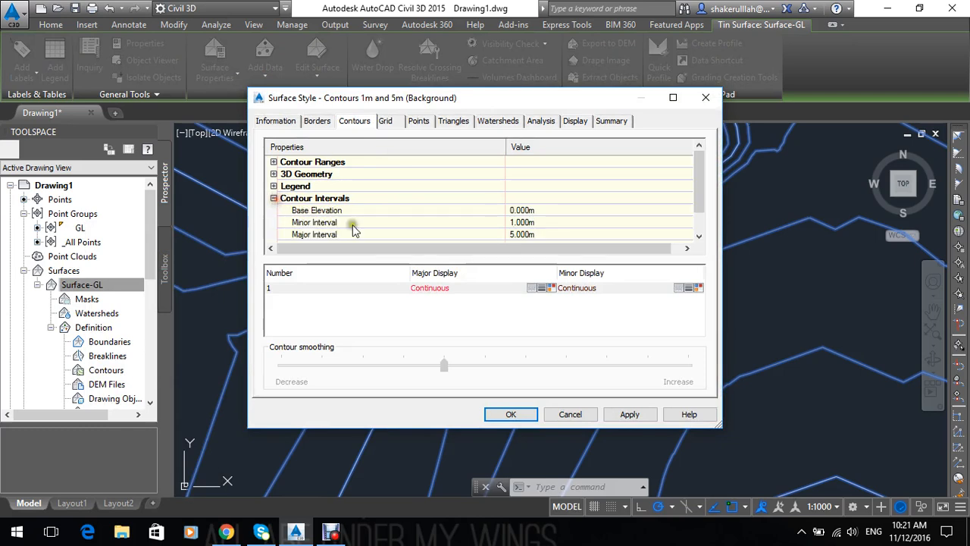
click(540, 223)
key(BackSpace)
text(0.5)
click(513, 325)
click(629, 414)
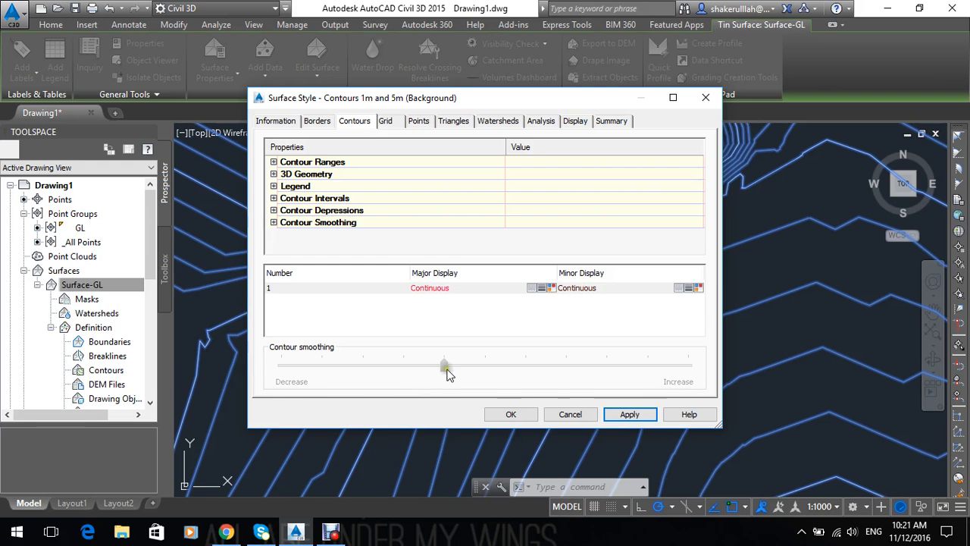
Set Smooth Contours to True in the surface style, increase the contour smoothing by three notches, and apply and accept the changes.
click(506, 372)
click(487, 365)
click(274, 222)
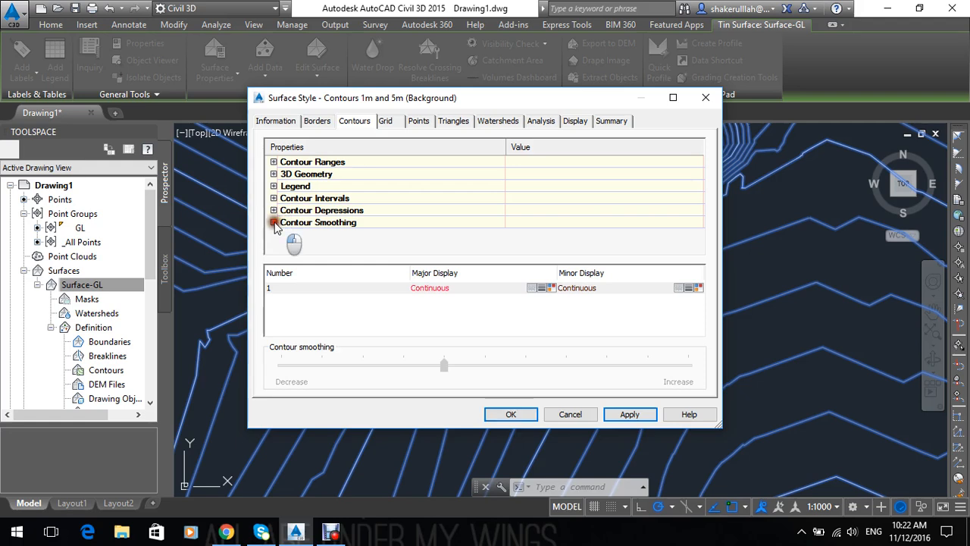
click(274, 222)
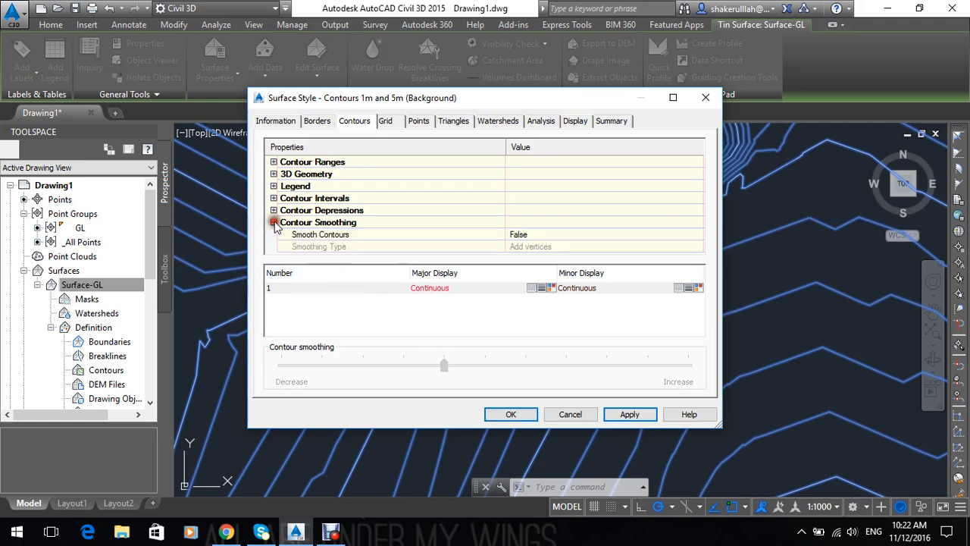
click(543, 234)
click(546, 235)
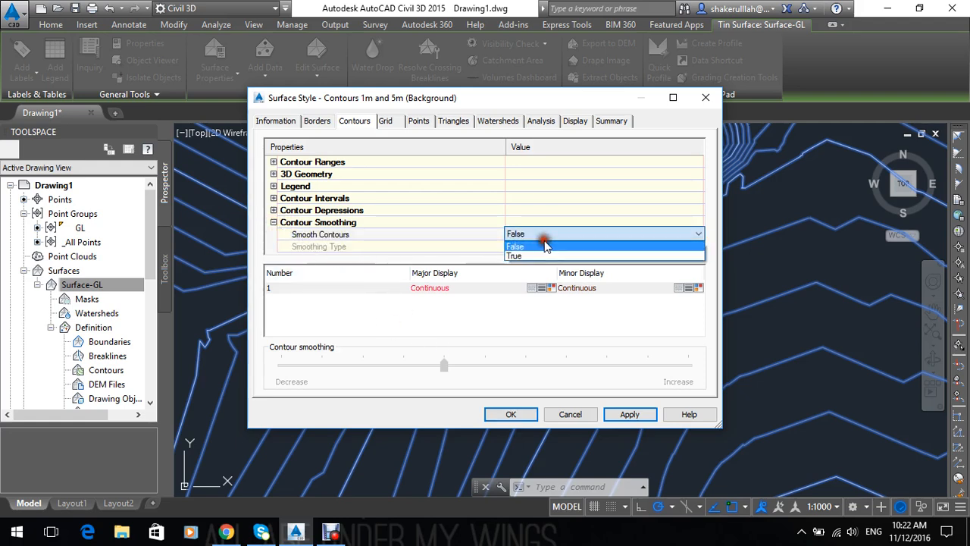
click(540, 245)
drag(455, 366, 568, 369)
click(626, 415)
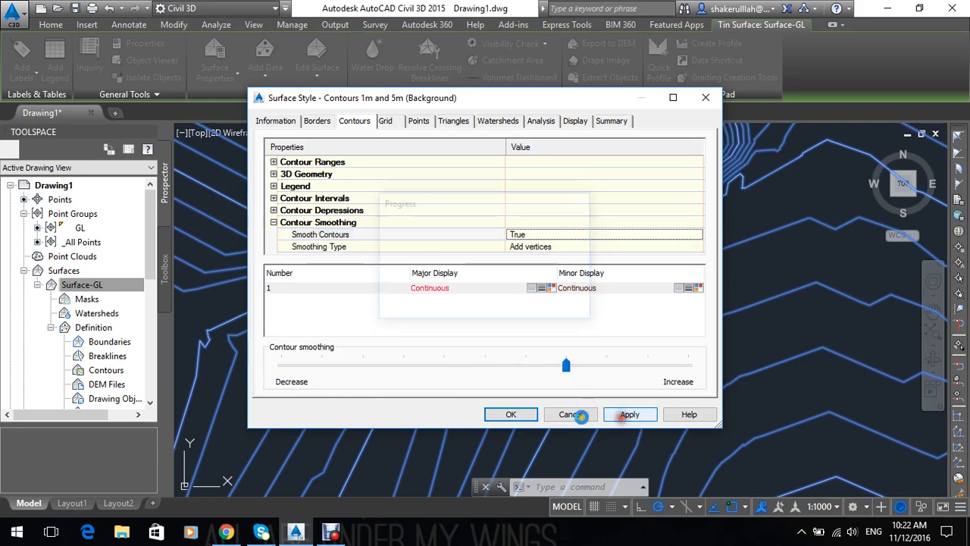
click(506, 414)
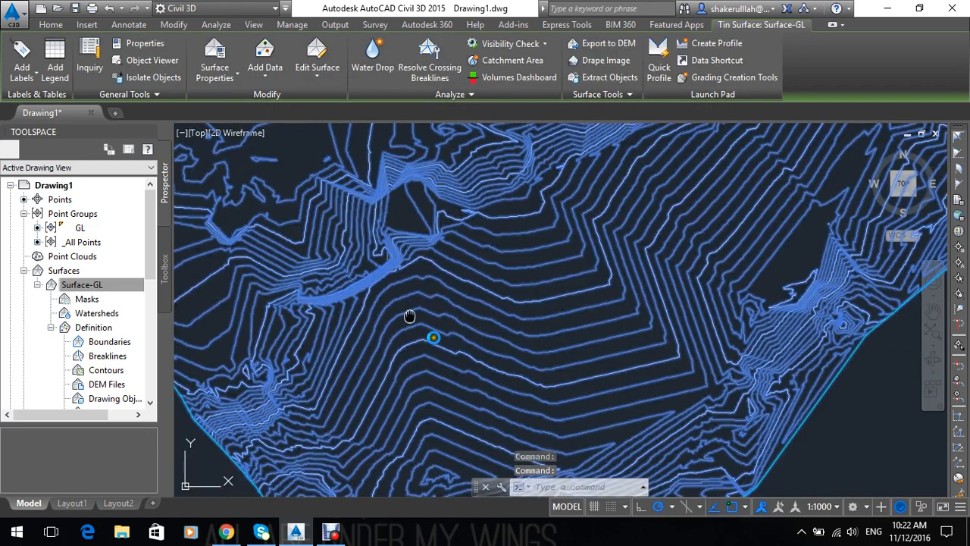
Inspect the smoothed 0.5 m contours of Surface-GL at close range and around the curved steep slope.
scroll(411, 325, up, 5)
middle_drag(463, 321, 510, 312)
scroll(411, 306, up, 6)
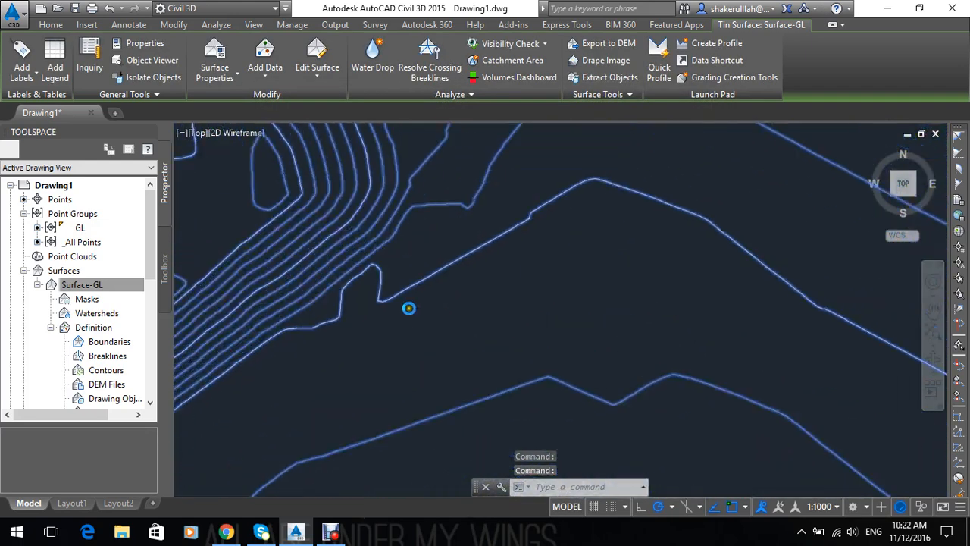
scroll(478, 377, down, 6)
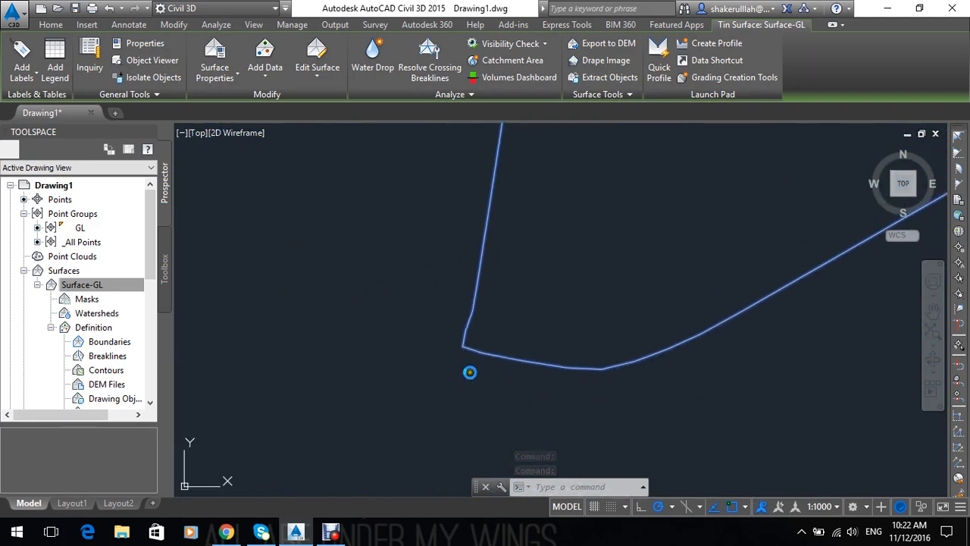
middle_drag(474, 385, 601, 338)
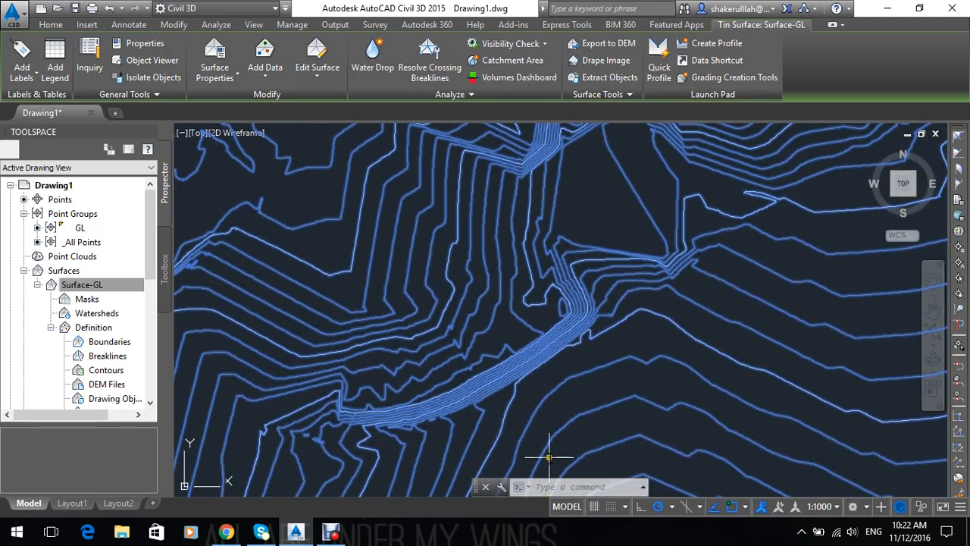
middle_drag(620, 372, 627, 329)
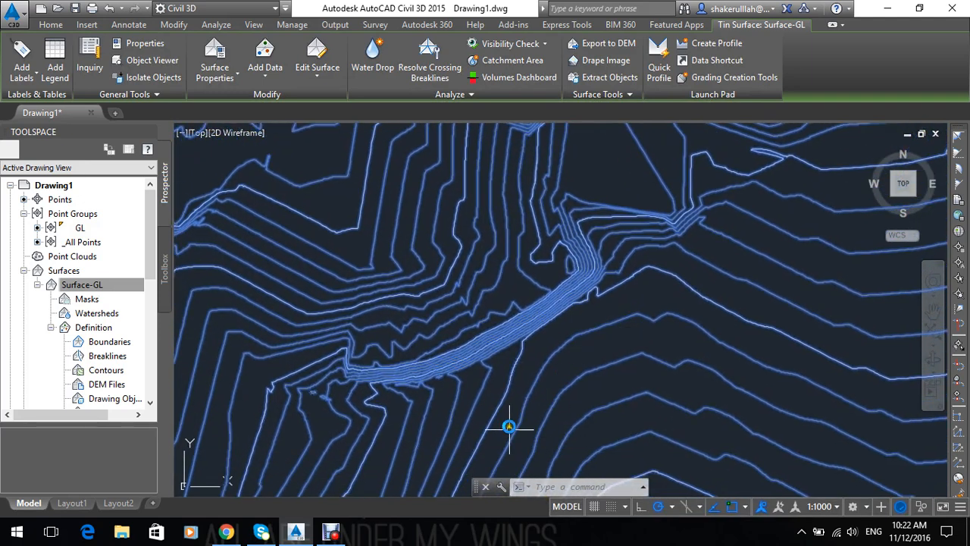
In Surface-GL's surface style, raise the contour smoothing to one notch below the maximum, accept it, and deselect the surface.
right_click(94, 284)
click(174, 245)
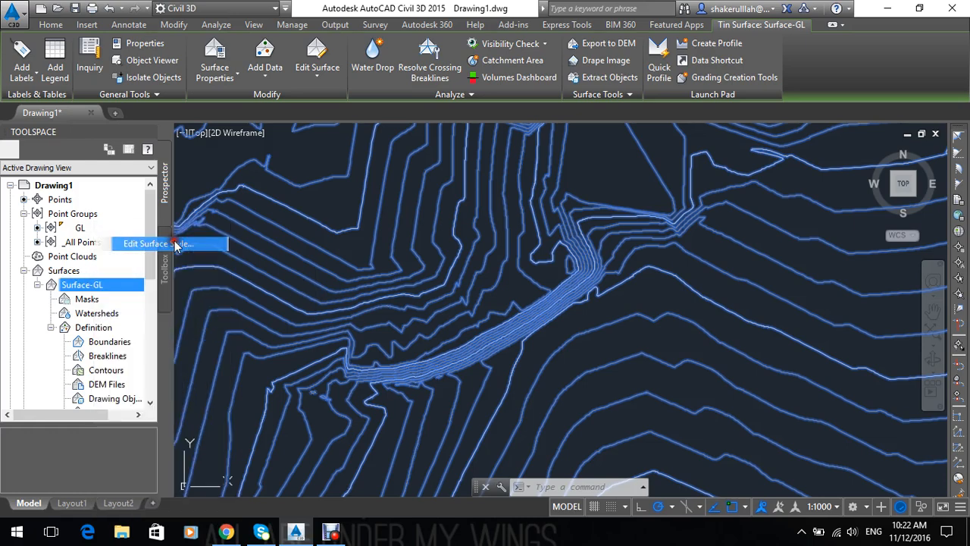
drag(574, 379, 645, 376)
click(509, 416)
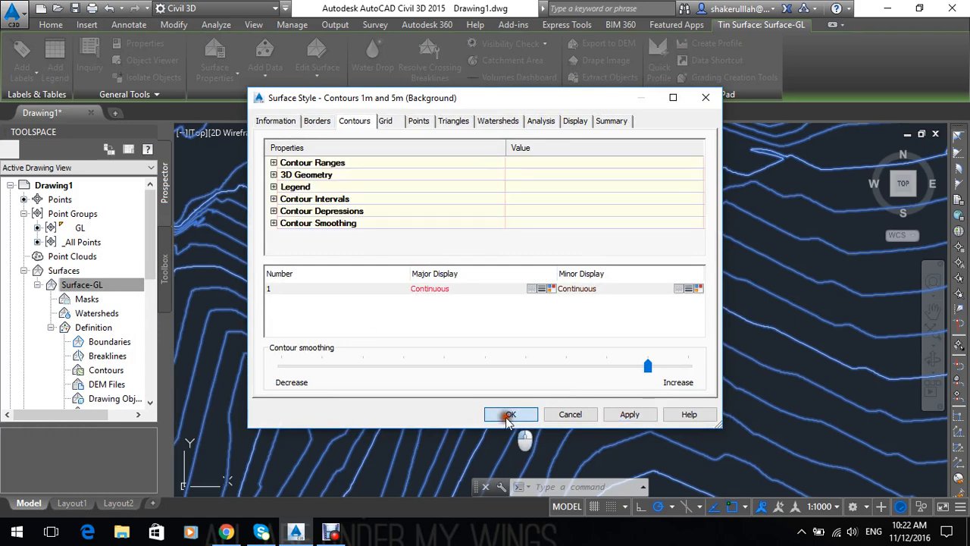
click(522, 414)
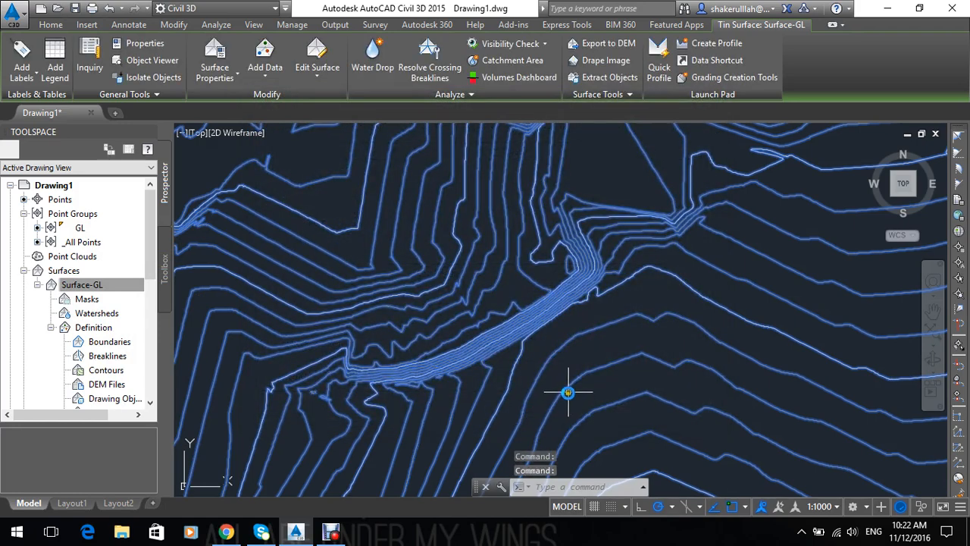
mouse_move(568, 391)
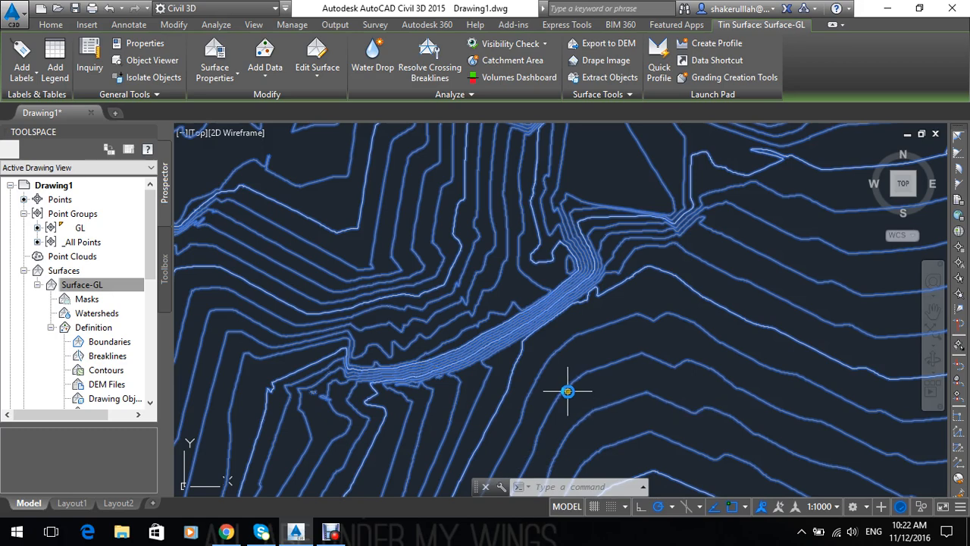
key(Escape)
key(Escape)
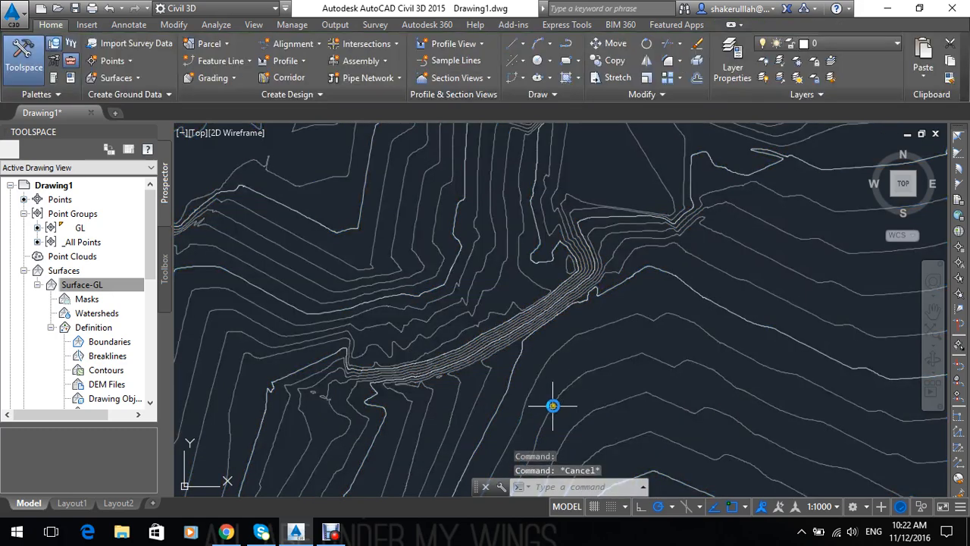
Examine the smoothed contours of Surface-GL at close range, around the curved steep slope and across the area south of it.
scroll(634, 340, up, 2)
scroll(644, 335, up, 2)
scroll(678, 322, up, 2)
scroll(677, 322, up, 4)
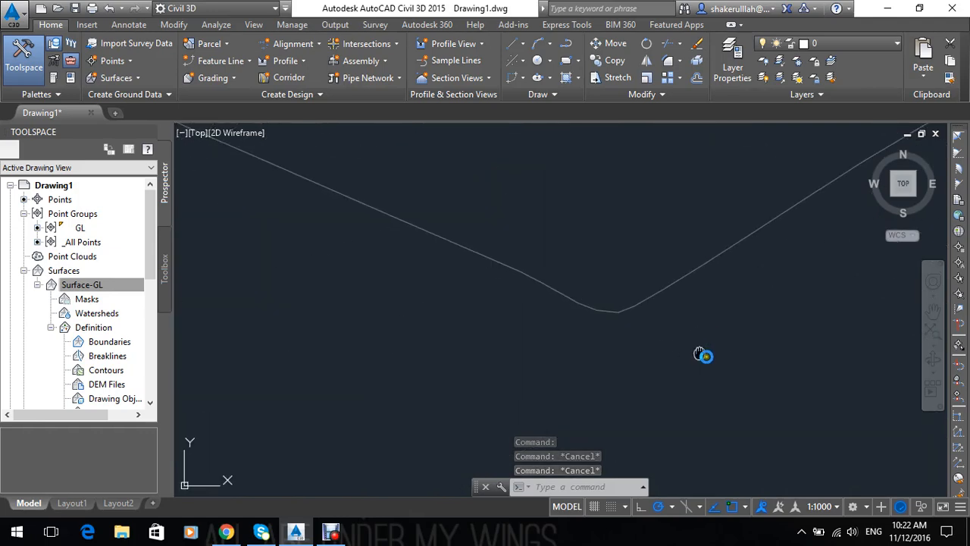
mouse_move(674, 369)
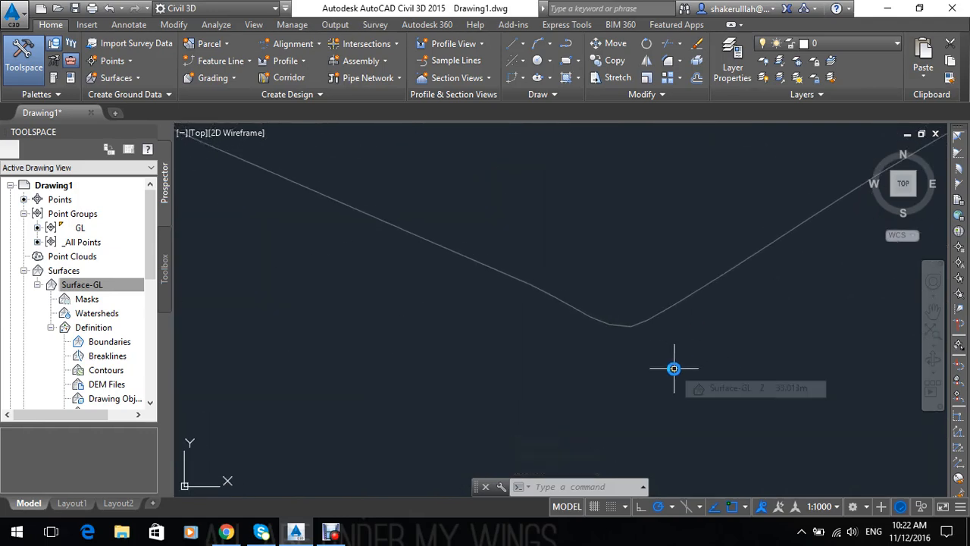
scroll(609, 335, down, 4)
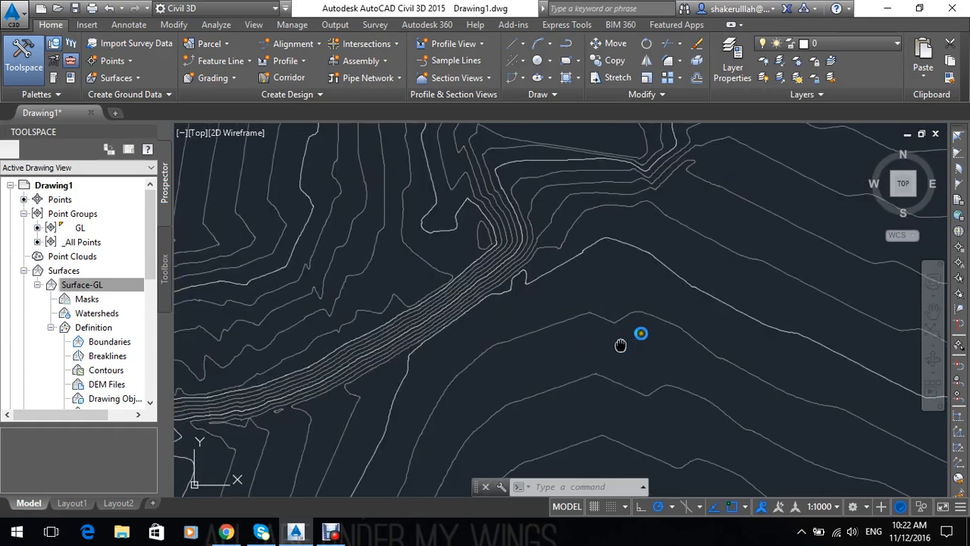
middle_drag(642, 330, 672, 344)
middle_drag(626, 342, 663, 349)
middle_drag(582, 348, 599, 349)
scroll(453, 350, down, 5)
mouse_move(476, 358)
middle_down()
mouse_move(509, 342)
mouse_move(459, 299)
mouse_move(481, 317)
middle_up()
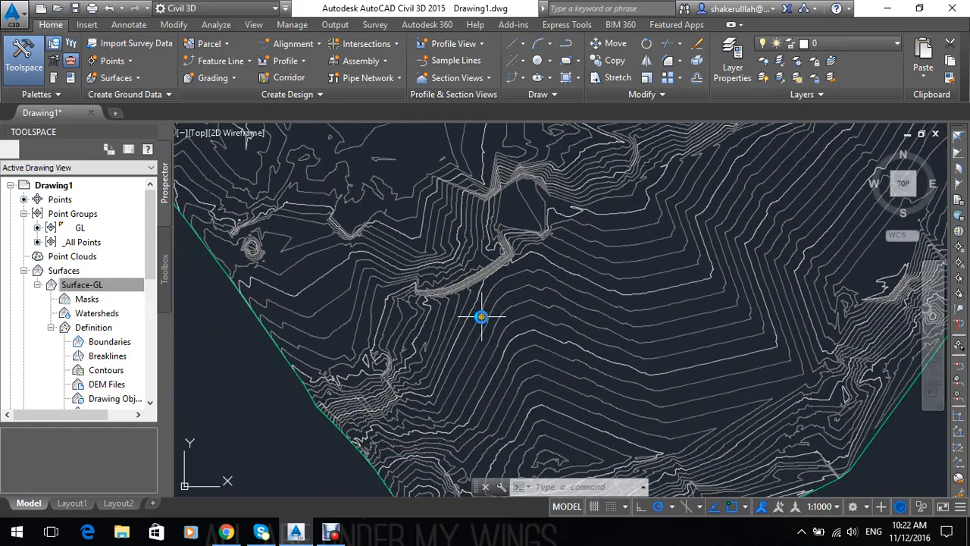
scroll(523, 303, up, 5)
mouse_move(522, 275)
middle_down()
mouse_move(512, 213)
mouse_move(511, 227)
middle_up()
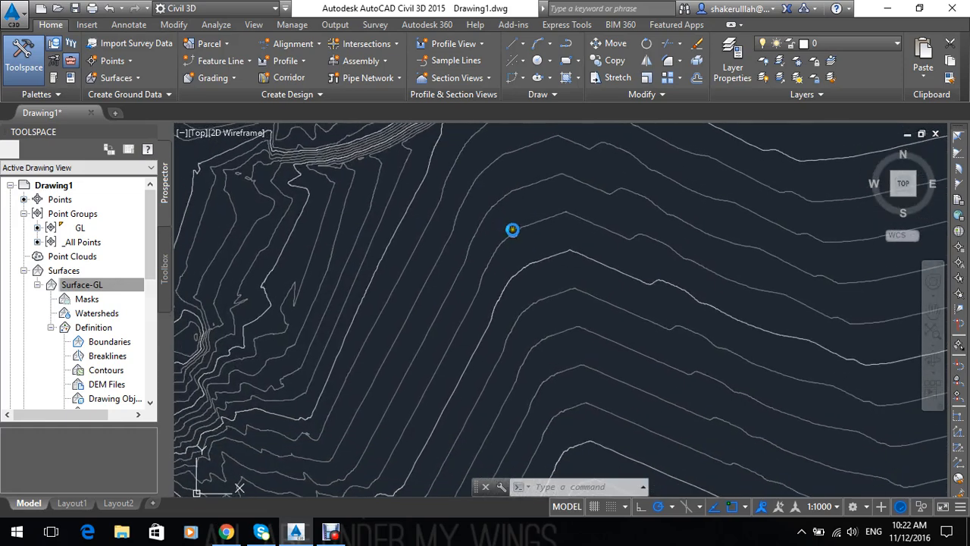
middle_drag(531, 270, 498, 219)
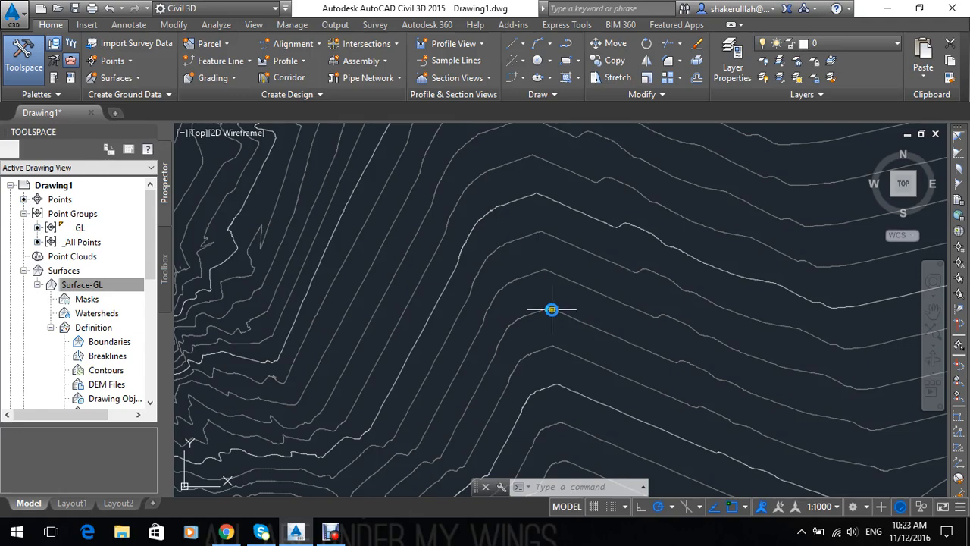
scroll(576, 284, down, 1)
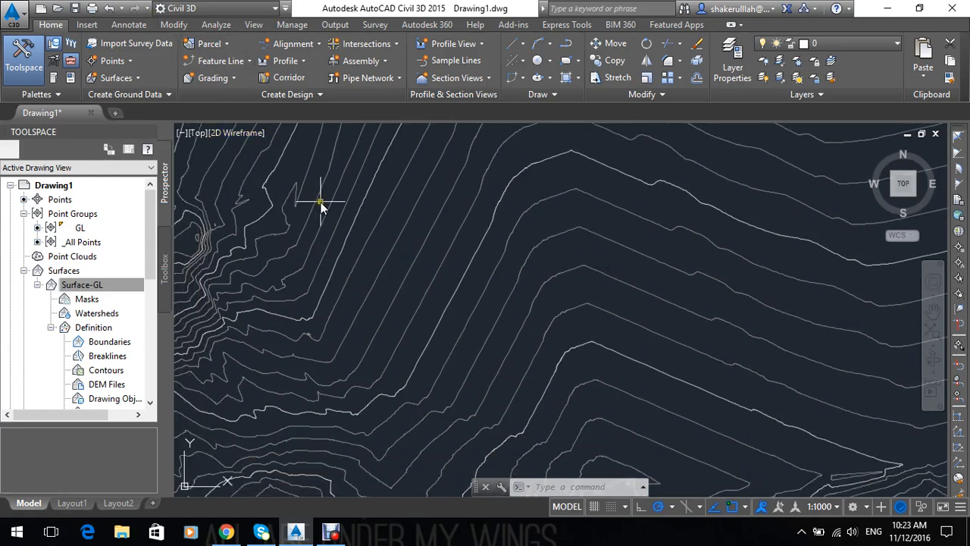
scroll(316, 197, up, 2)
Begin labelling contours with Contour - Multiple at Interval, placing the first point inside the southern tip of Surface-GL.
click(144, 28)
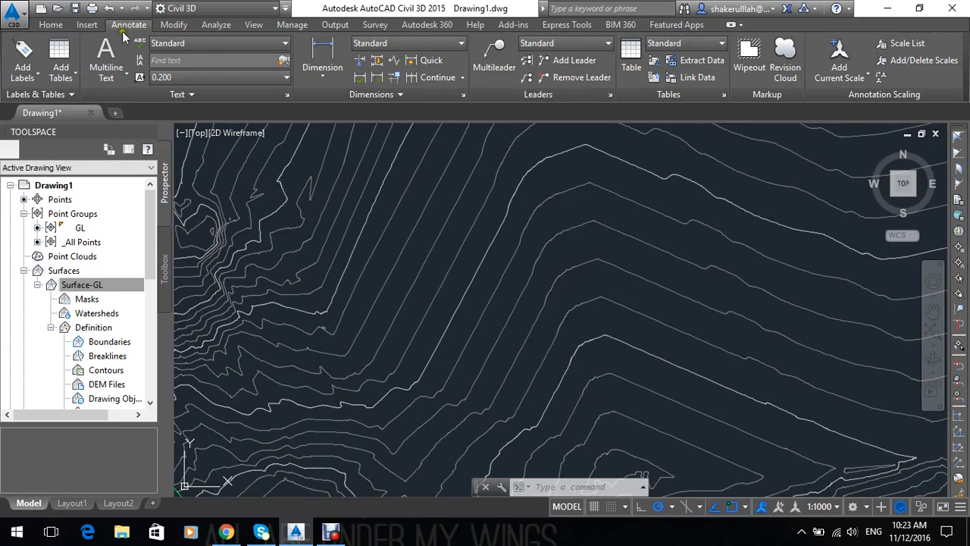
click(23, 79)
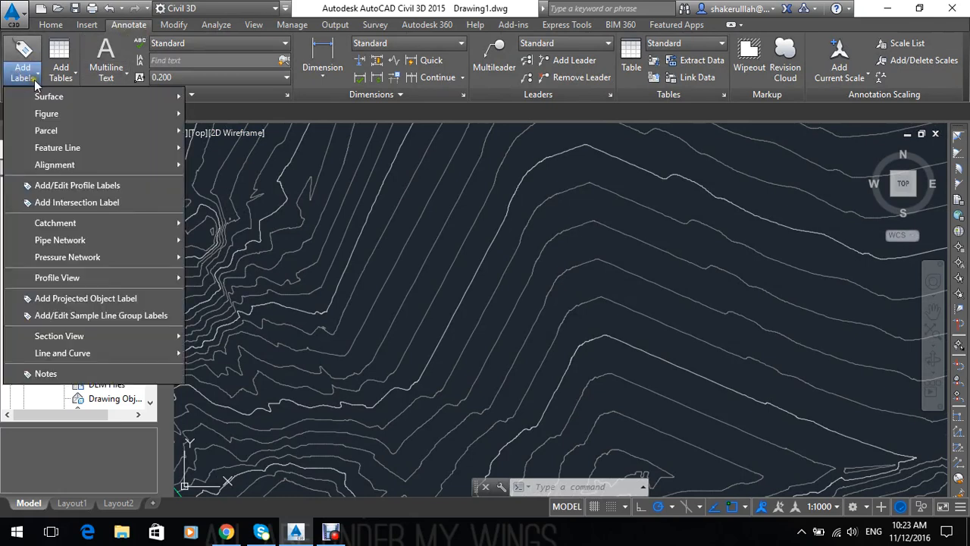
mouse_move(148, 93)
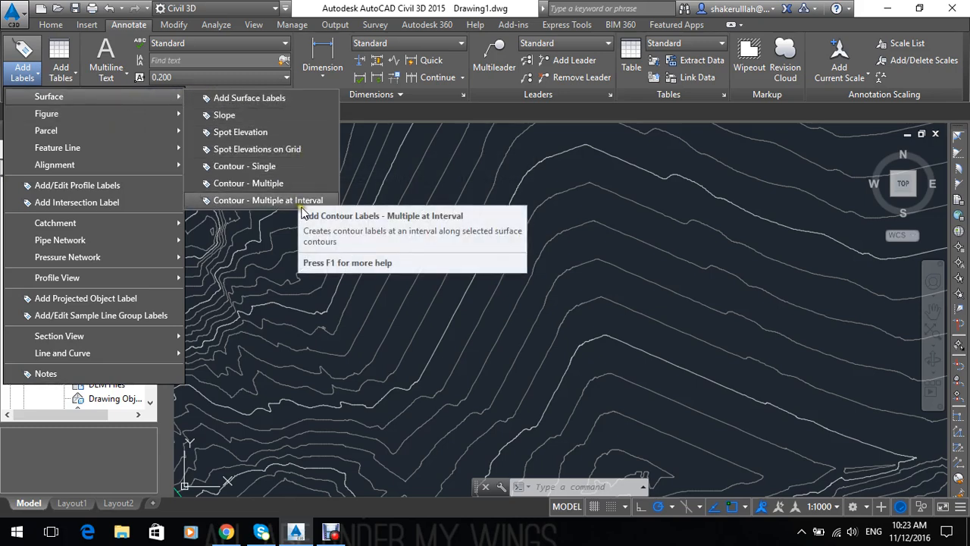
click(300, 201)
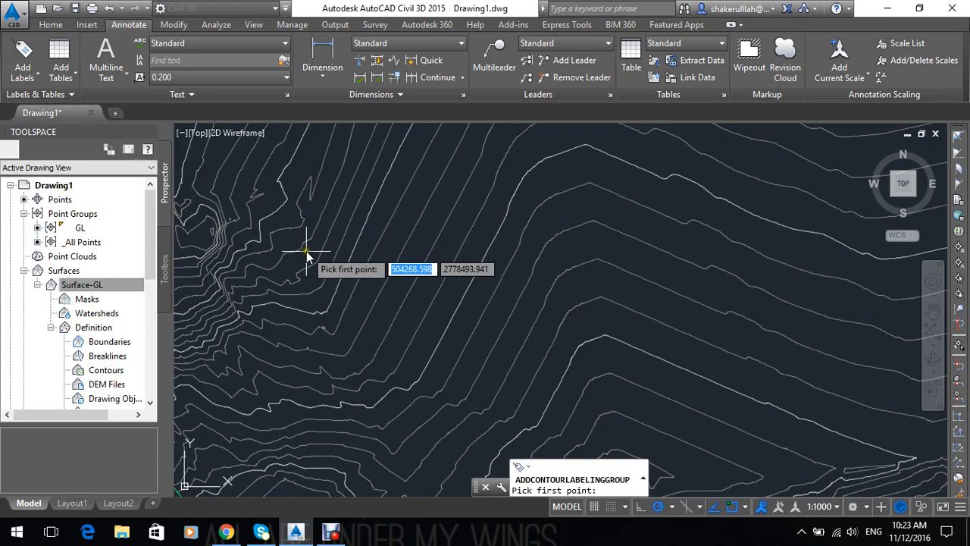
scroll(309, 258, down, 5)
scroll(346, 271, up, 2)
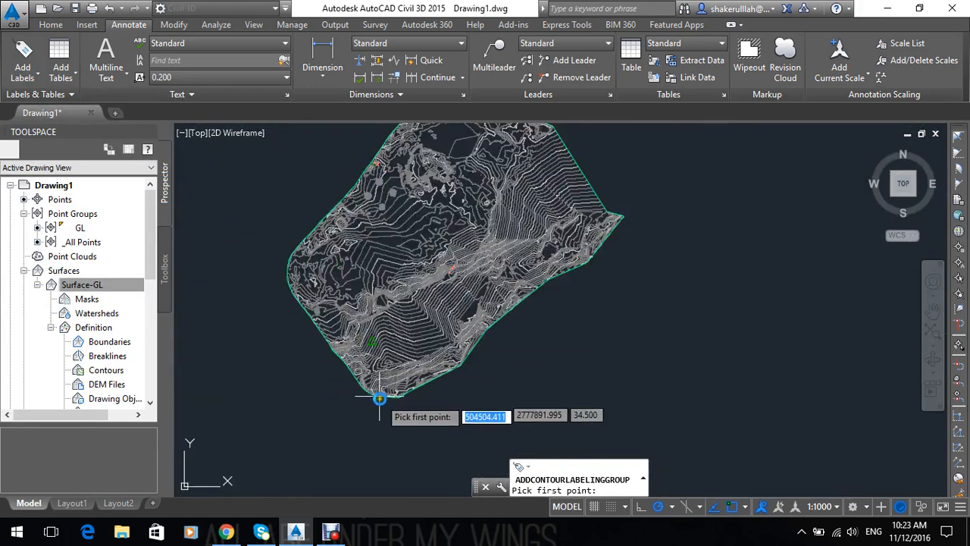
scroll(383, 392, up, 2)
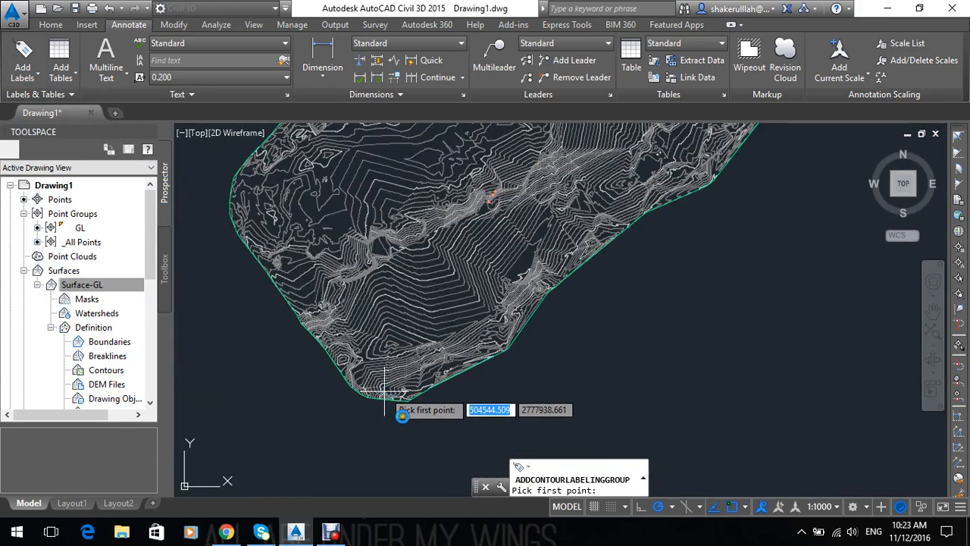
scroll(403, 414, up, 2)
click(435, 347)
Place the label line's second point at the northernmost corner of the surface boundary and accept an interval of 100 along the contours.
middle_drag(443, 216, 430, 289)
scroll(401, 394, down, 5)
scroll(414, 327, up, 3)
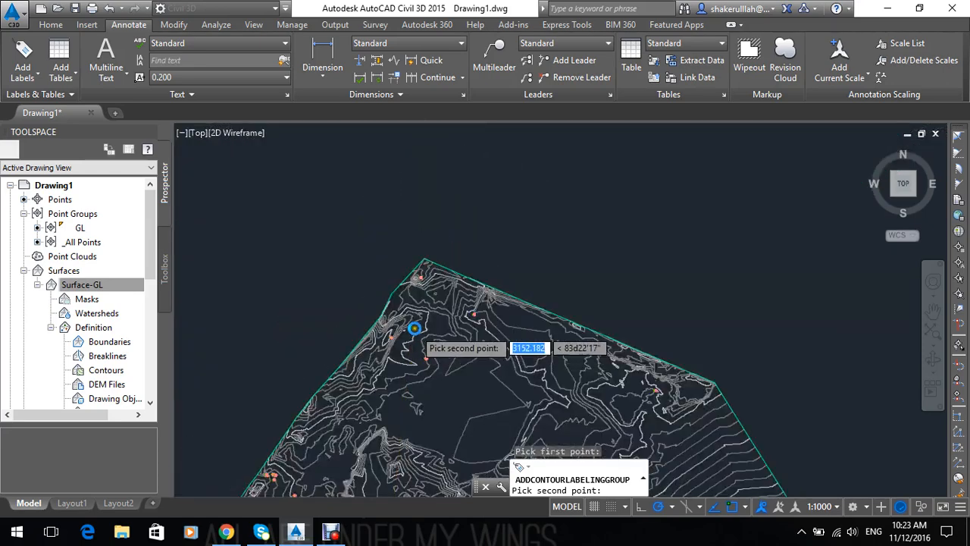
scroll(414, 328, up, 3)
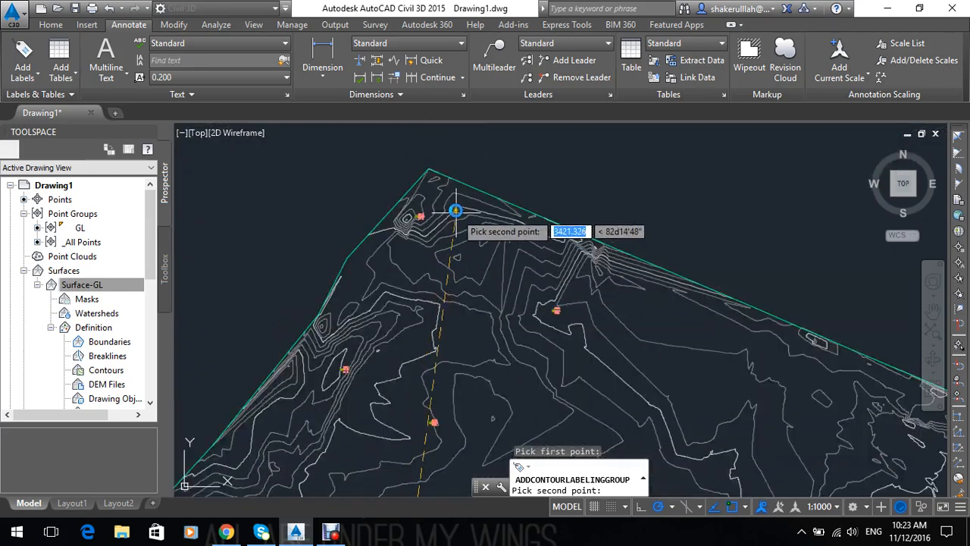
click(424, 171)
scroll(379, 278, down, 4)
mouse_move(412, 195)
middle_down()
mouse_move(441, 189)
mouse_move(491, 149)
mouse_move(468, 134)
middle_up()
scroll(472, 175, down, 2)
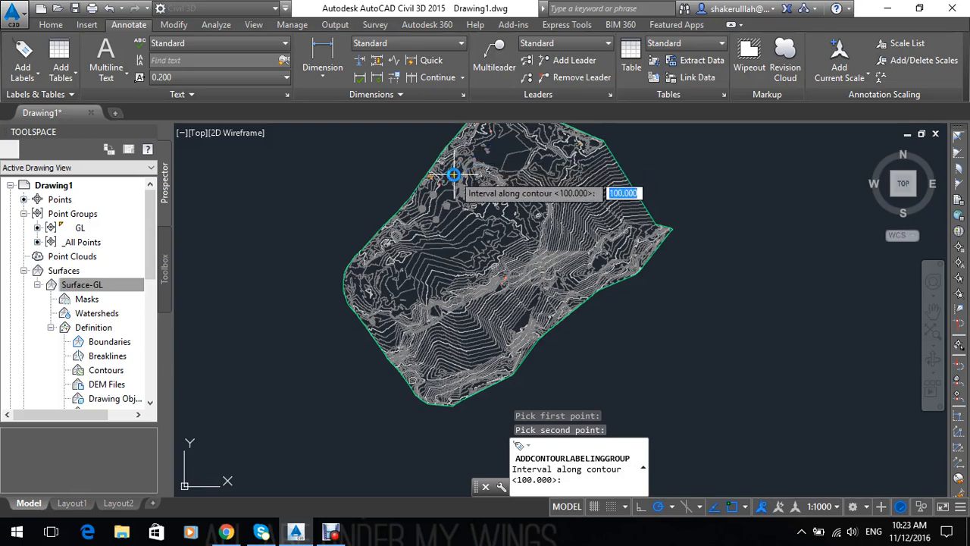
key(Return)
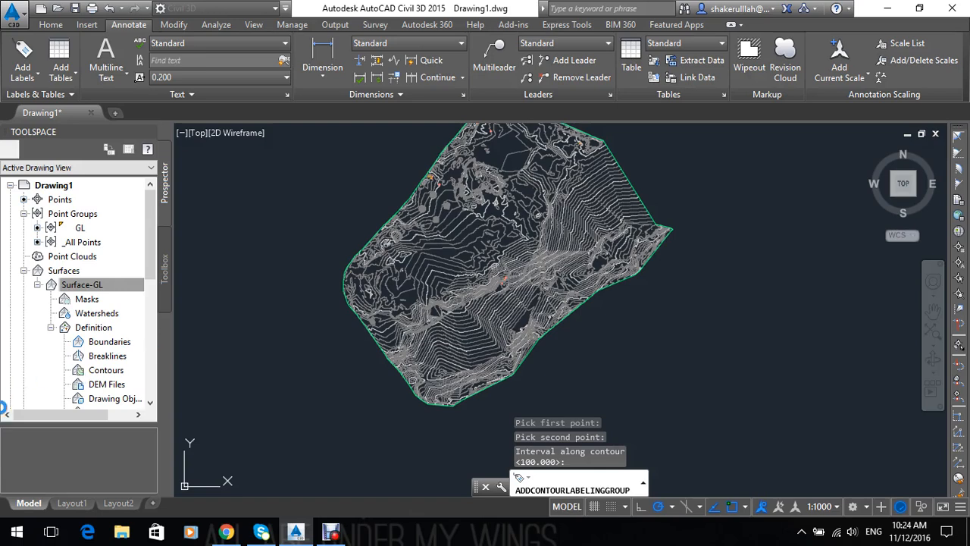
click(331, 532)
click(341, 406)
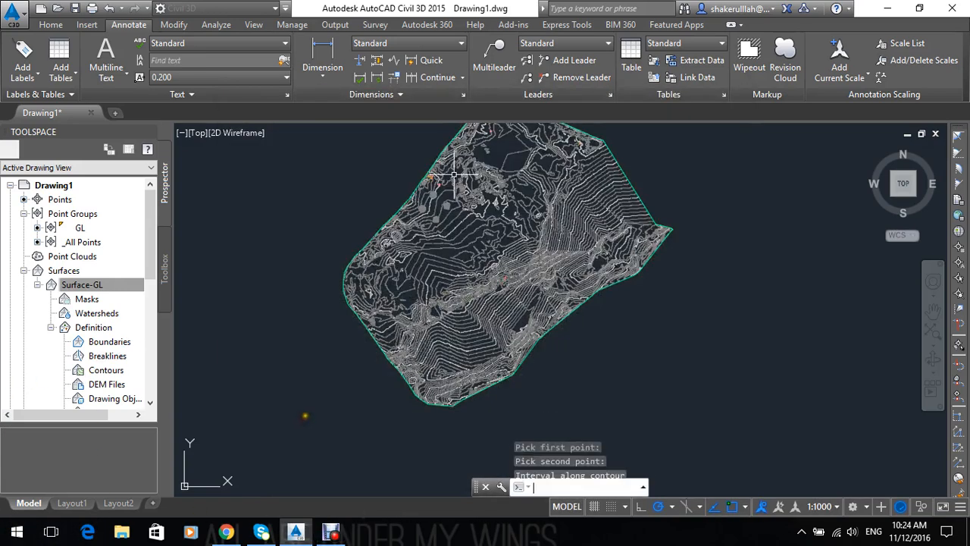
click(347, 345)
click(288, 402)
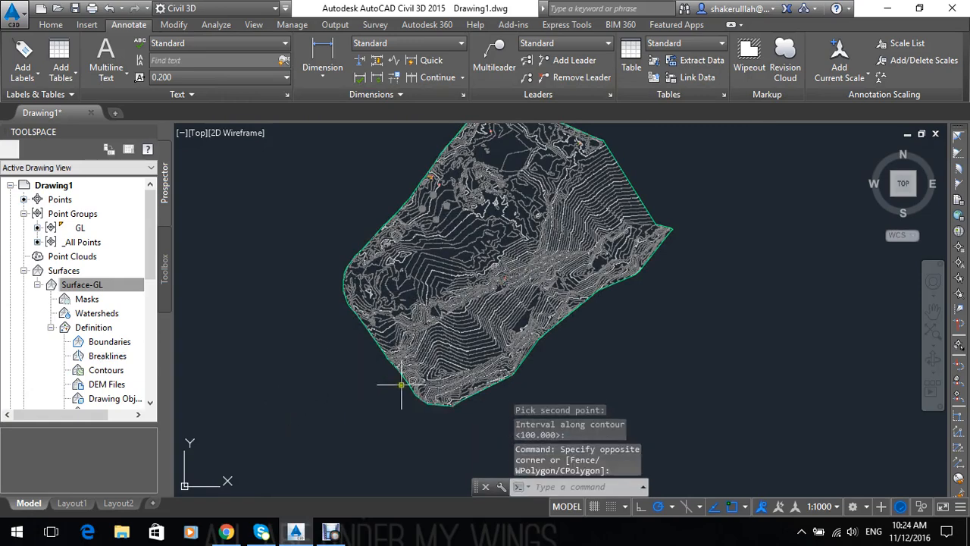
Inspect the contour elevation labels at close range near the southern boundary of Surface-GL.
scroll(401, 384, up, 10)
middle_drag(419, 345, 594, 283)
scroll(595, 283, down, 1)
scroll(384, 361, up, 1)
mouse_move(383, 361)
middle_down()
mouse_move(482, 328)
mouse_move(523, 275)
middle_up()
mouse_move(498, 286)
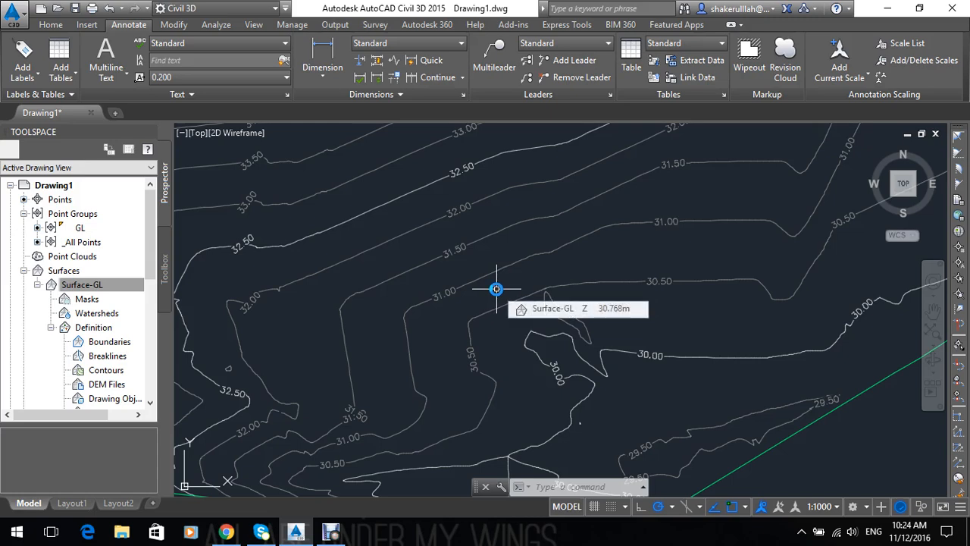
Add Contour - Multiple labels along a line from the small 30.00 contour loop north past the 33.50 contour.
click(23, 71)
mouse_move(98, 94)
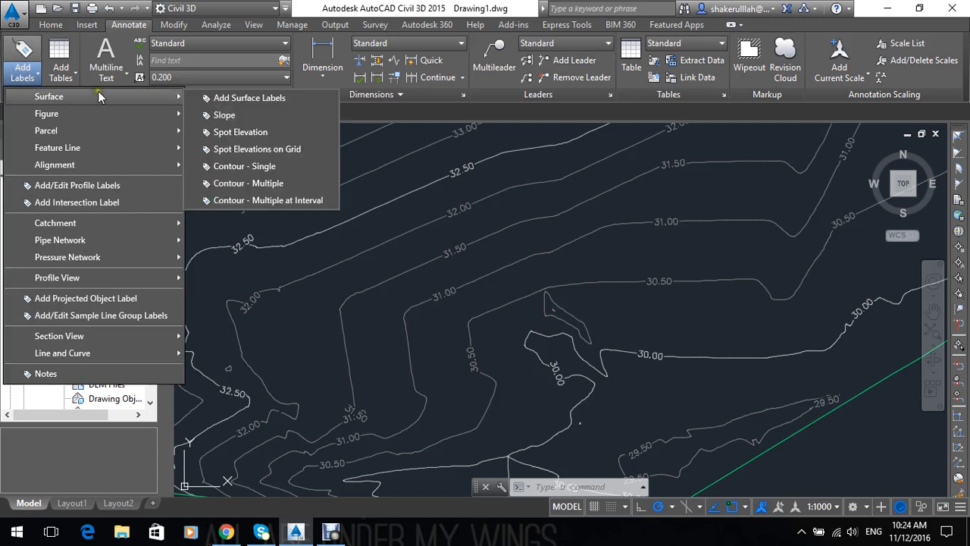
click(267, 188)
click(594, 391)
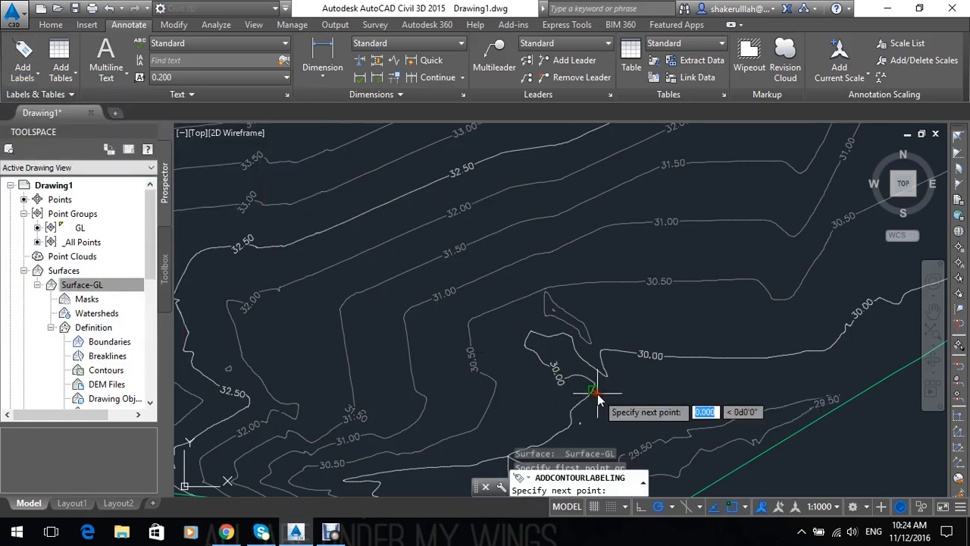
middle_drag(599, 130, 578, 223)
click(587, 125)
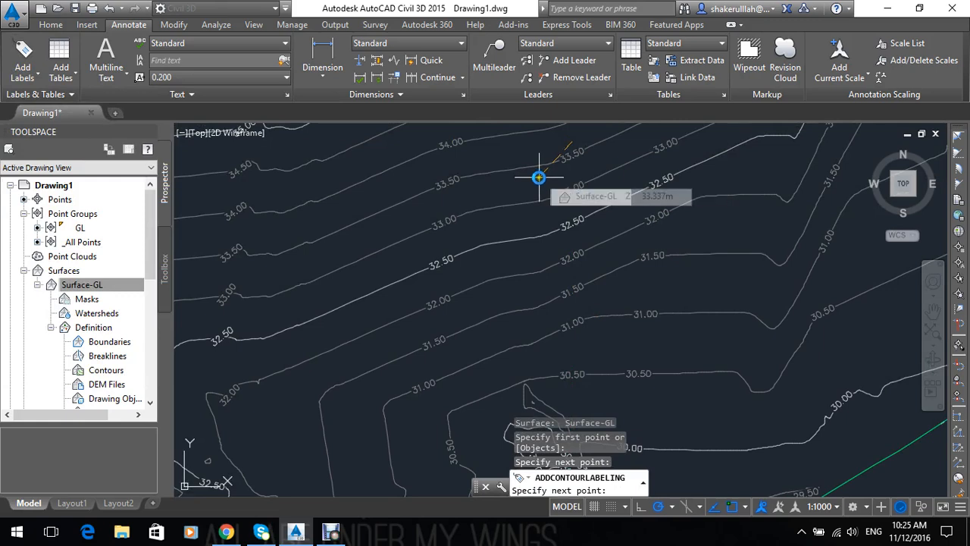
key(Escape)
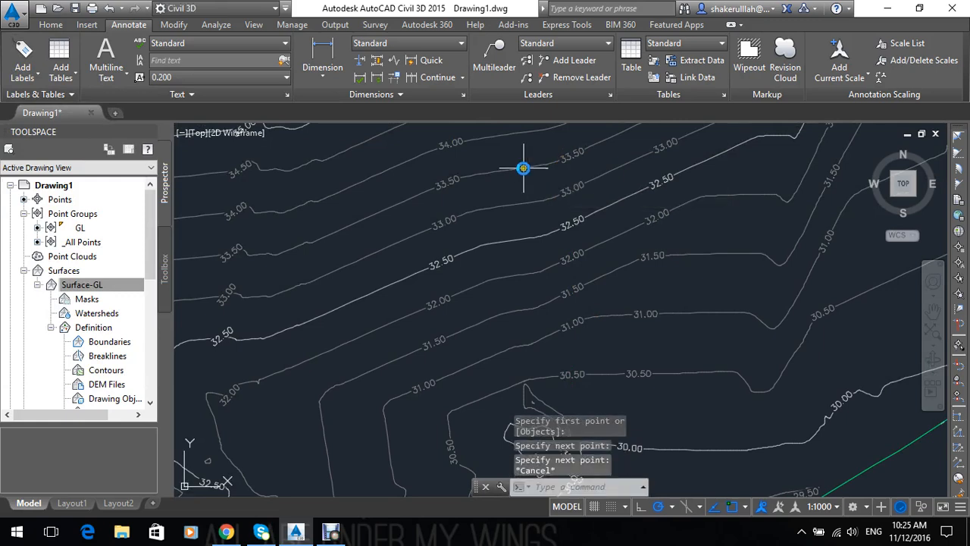
Add three Spot Elevation labels on Surface-GL: between contours 34.00 and 34.50, between 34.50 and 35.00, and at contour 36.00.
click(34, 68)
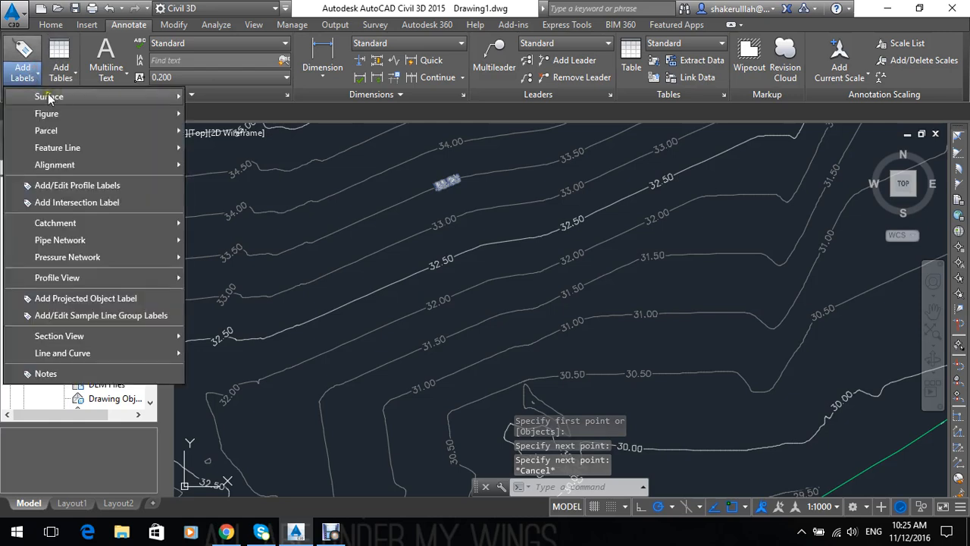
mouse_move(162, 97)
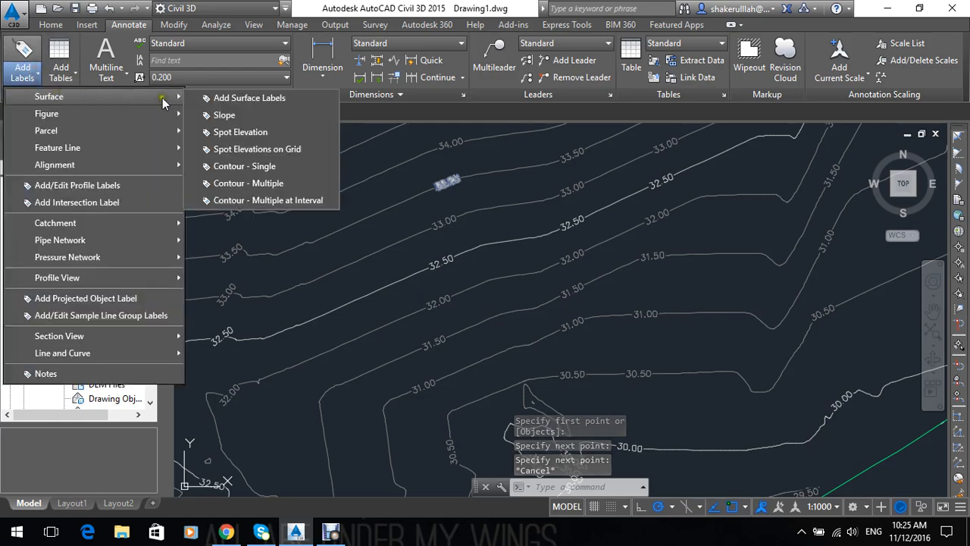
click(271, 137)
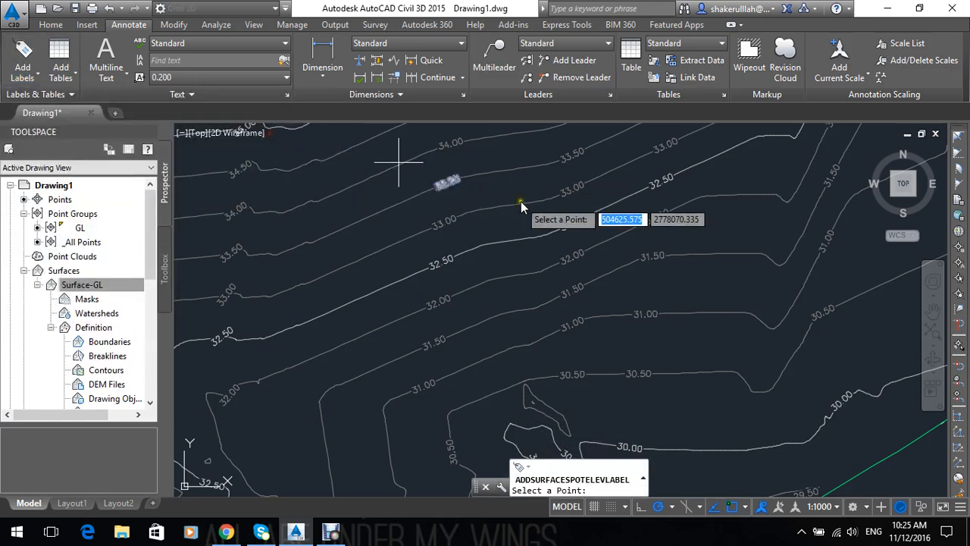
middle_drag(535, 195, 500, 316)
click(507, 235)
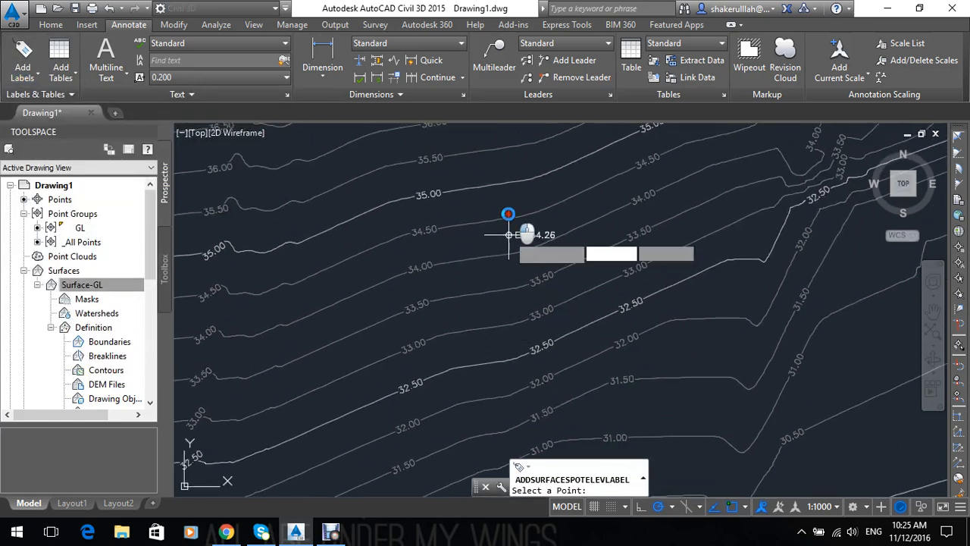
click(516, 191)
middle_drag(558, 137, 537, 265)
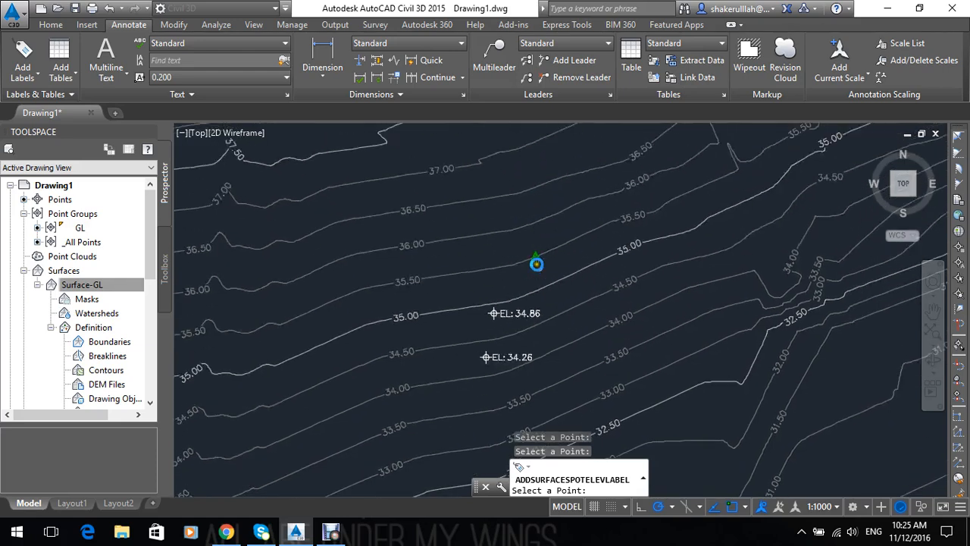
click(554, 214)
middle_drag(411, 195, 539, 189)
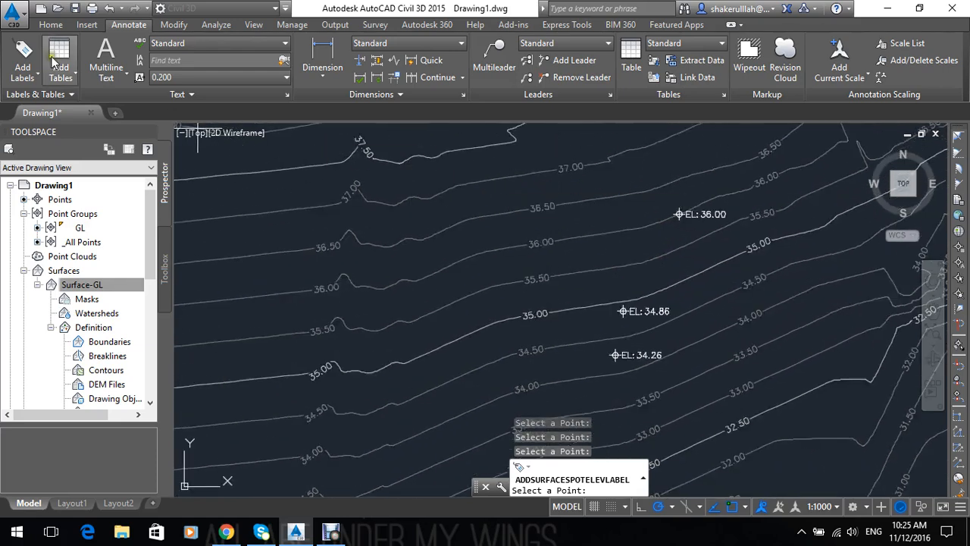
Add a Contour - Single label to the 37.00 contour on Surface-GL, just east of its existing label.
click(23, 72)
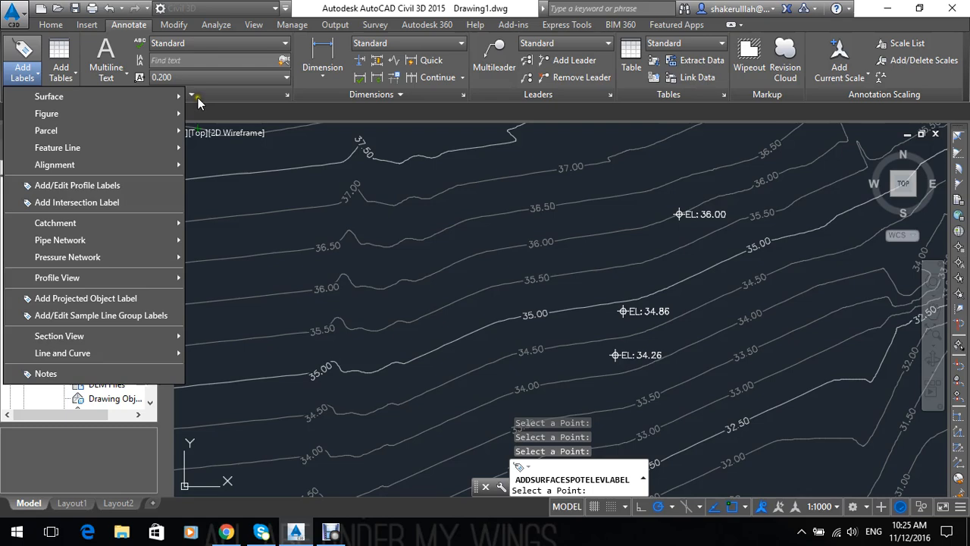
mouse_move(181, 98)
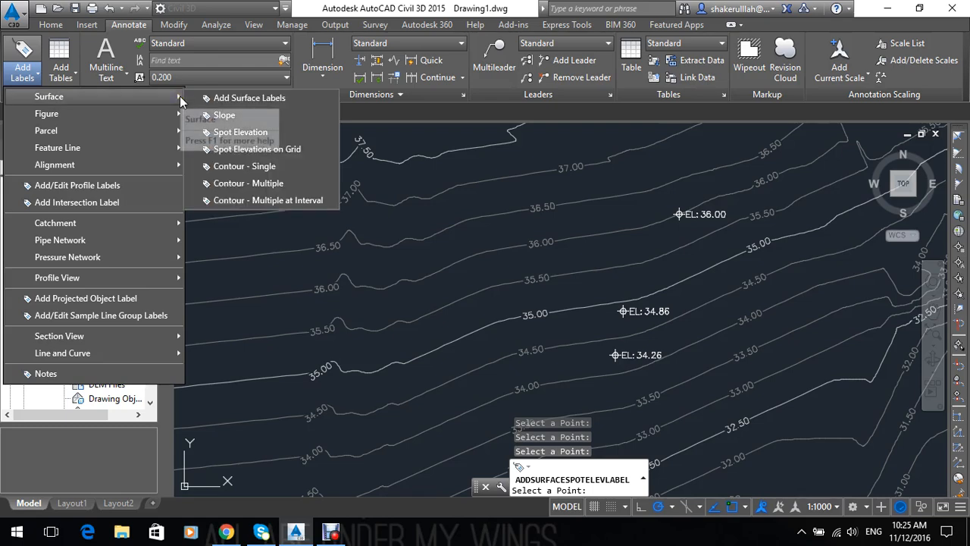
click(242, 162)
click(414, 201)
middle_drag(401, 228, 429, 232)
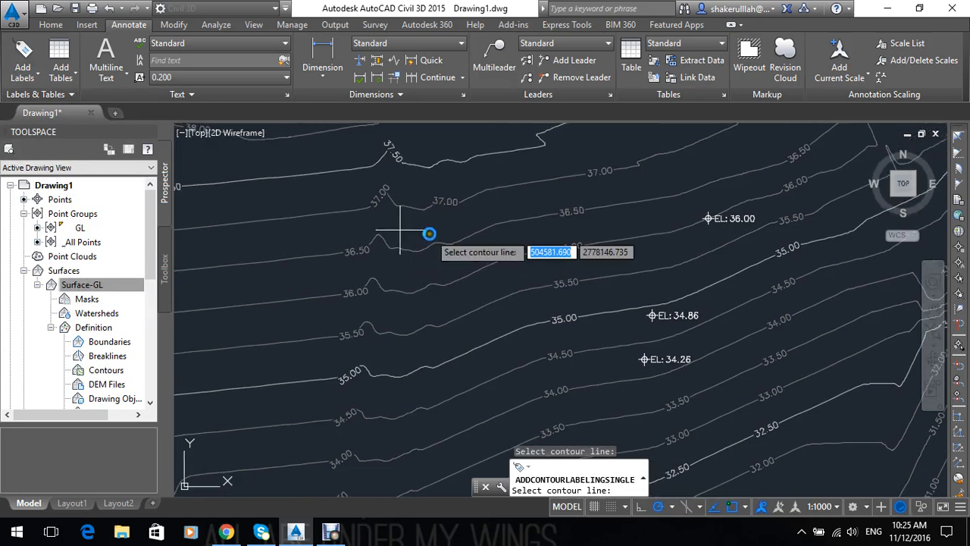
click(441, 209)
Stretch the end of the new 37.00 label's line south across the lower contours toward the southern surface boundary.
scroll(443, 205, up, 5)
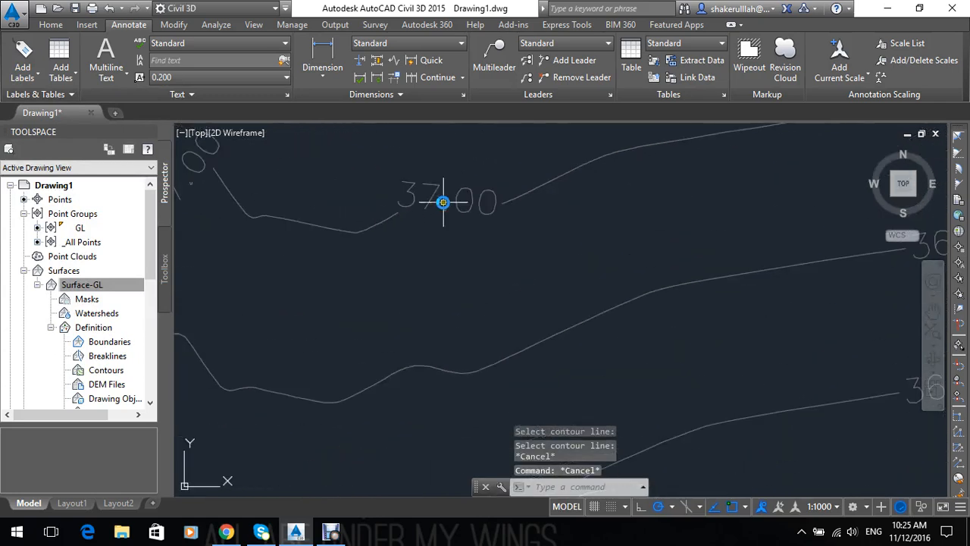
click(437, 203)
scroll(432, 227, up, 4)
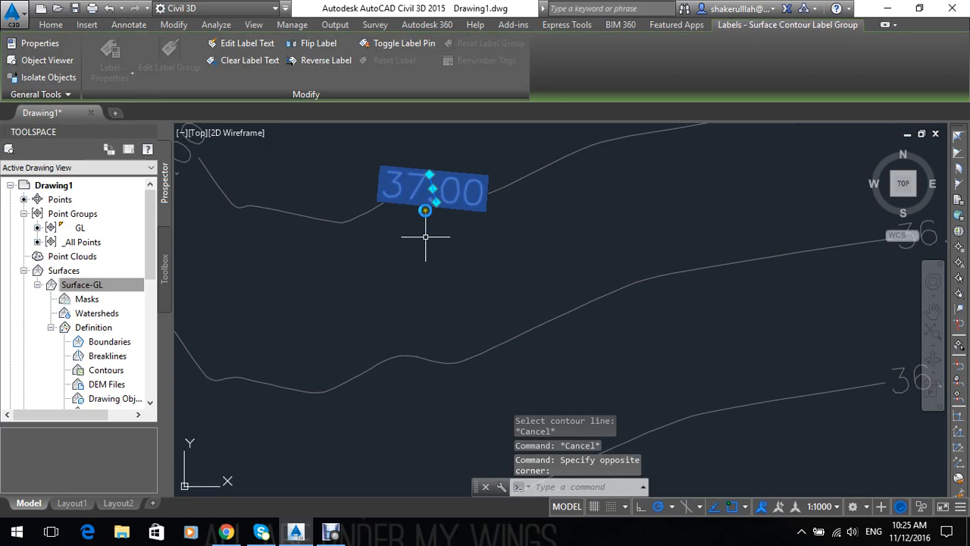
middle_drag(433, 185, 437, 213)
middle_drag(433, 269, 434, 247)
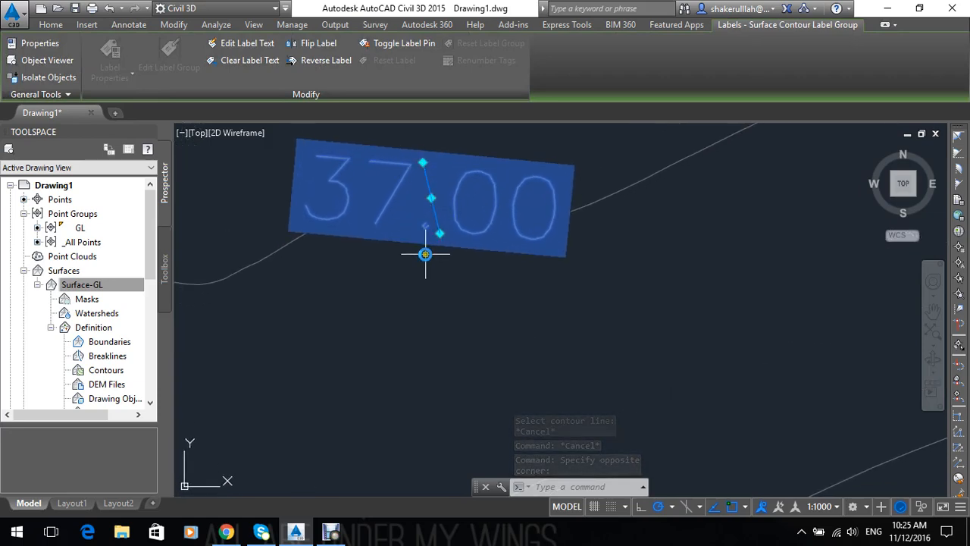
middle_drag(434, 255, 443, 222)
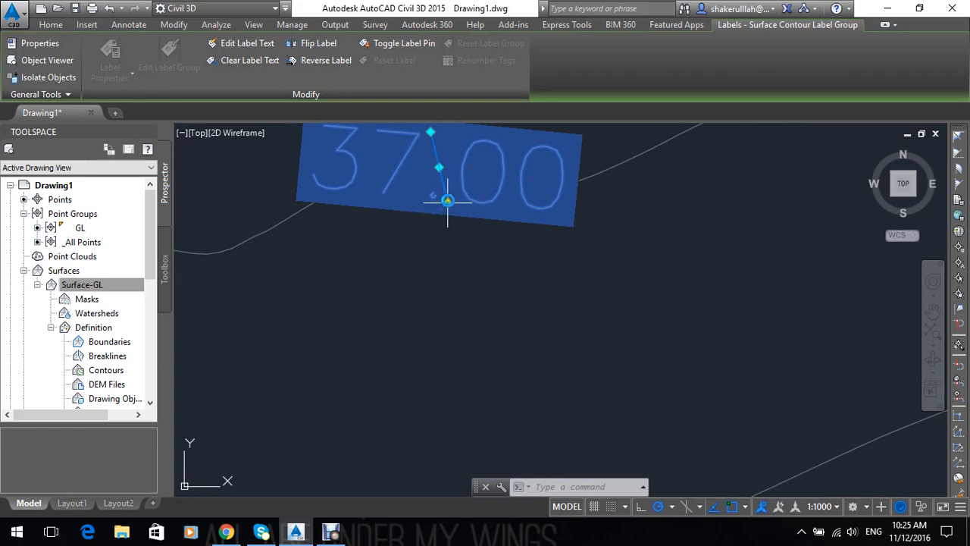
click(447, 201)
scroll(444, 245, down, 6)
middle_drag(444, 245, 380, 127)
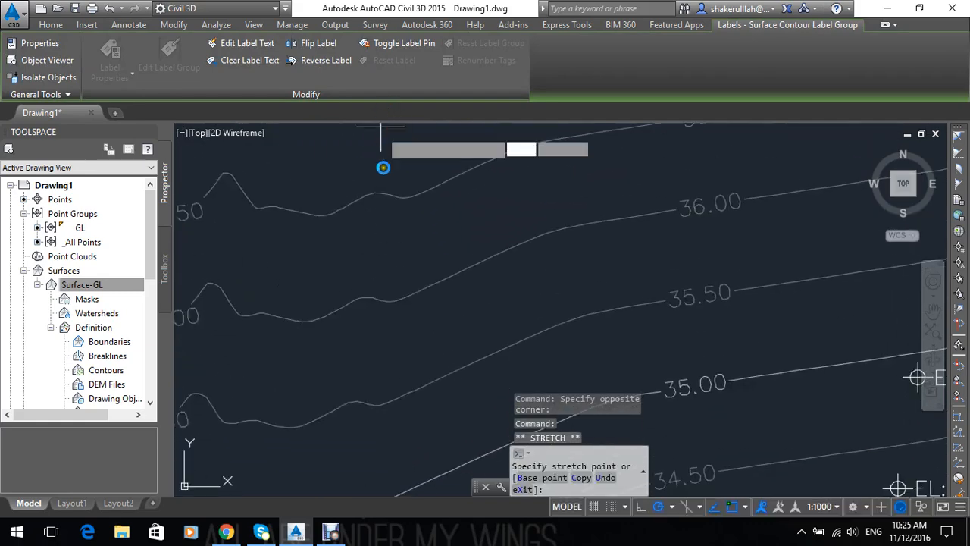
scroll(391, 276, down, 6)
middle_drag(388, 305, 383, 150)
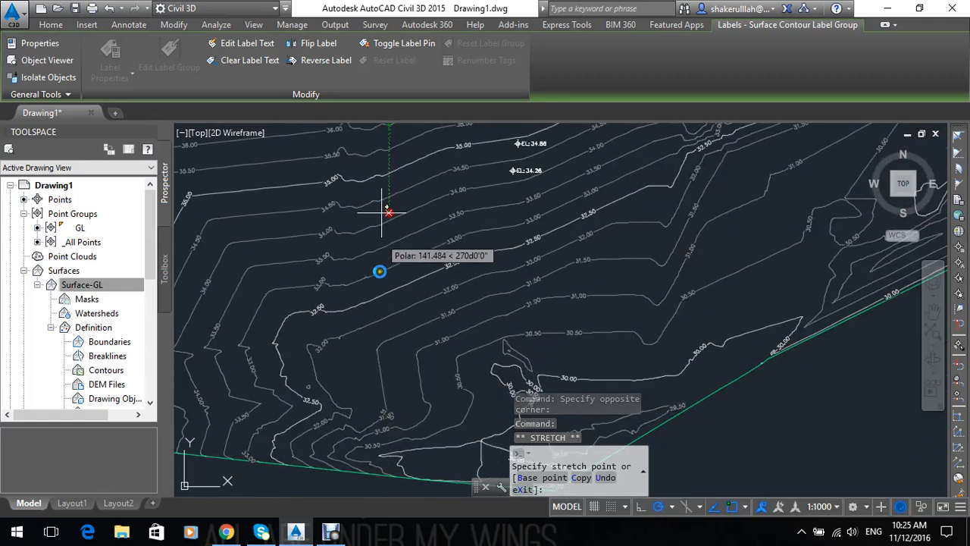
scroll(372, 337, down, 3)
click(379, 363)
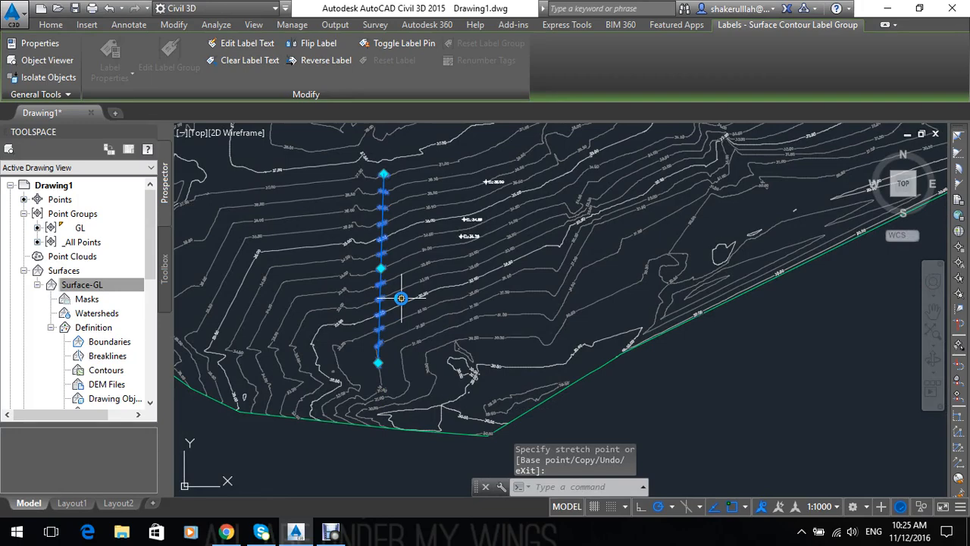
key(Escape)
Inspect the contour labels along the stretched label line and review the available surface label types.
scroll(385, 290, up, 6)
middle_drag(346, 238, 423, 375)
middle_drag(396, 260, 408, 371)
scroll(394, 322, down, 5)
middle_drag(394, 315, 394, 306)
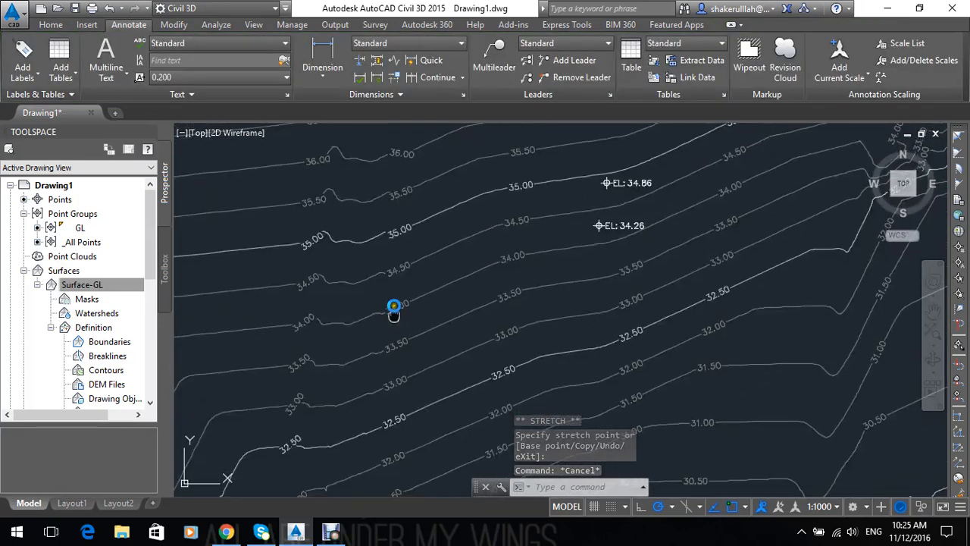
scroll(392, 250, down, 3)
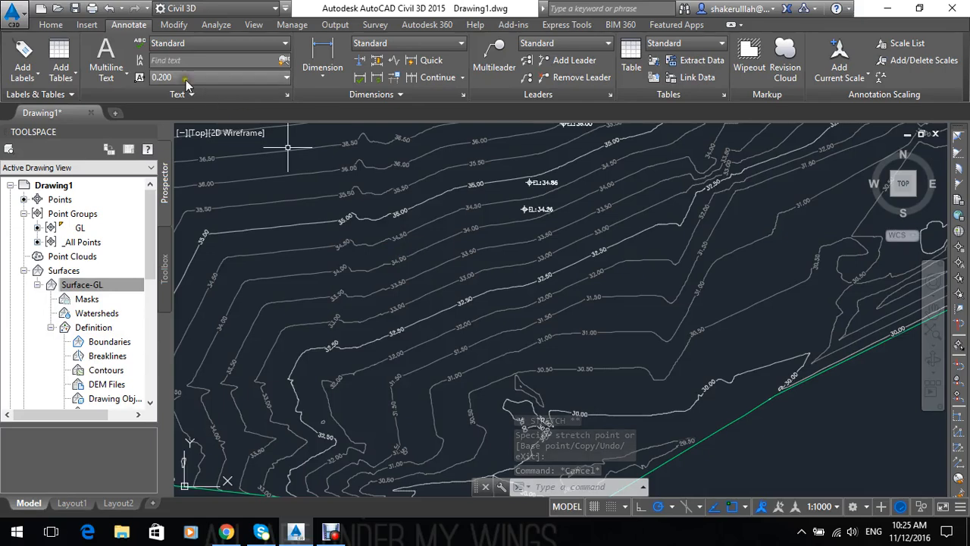
click(8, 78)
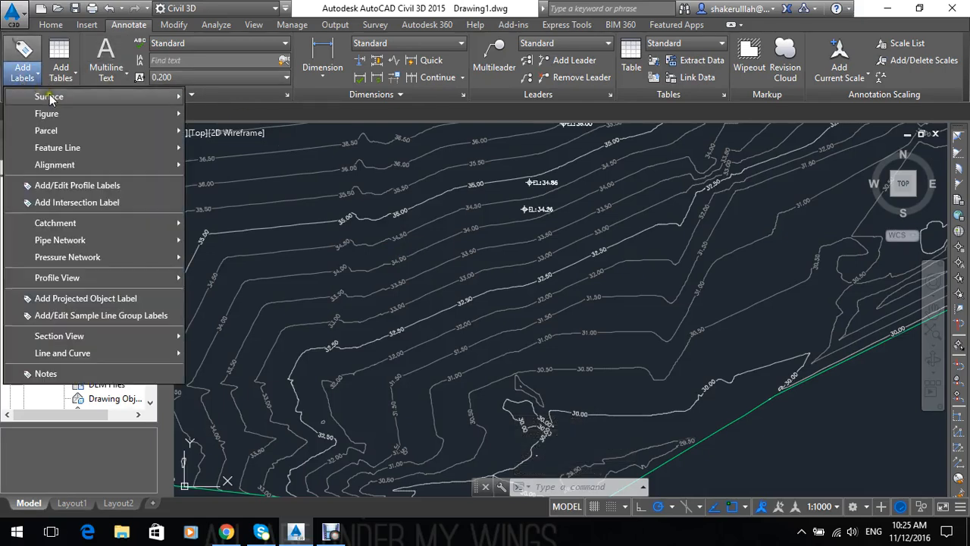
mouse_move(54, 96)
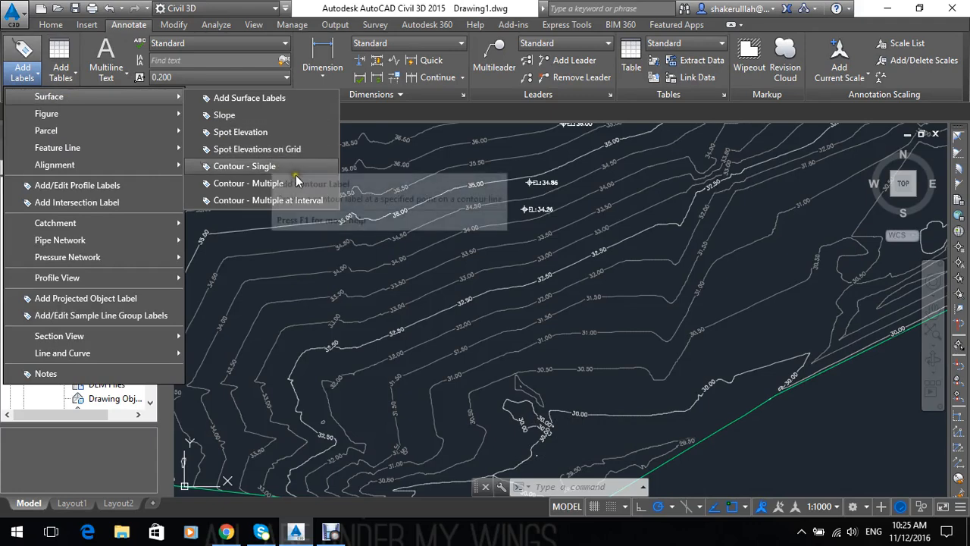
key(Escape)
key(Escape)
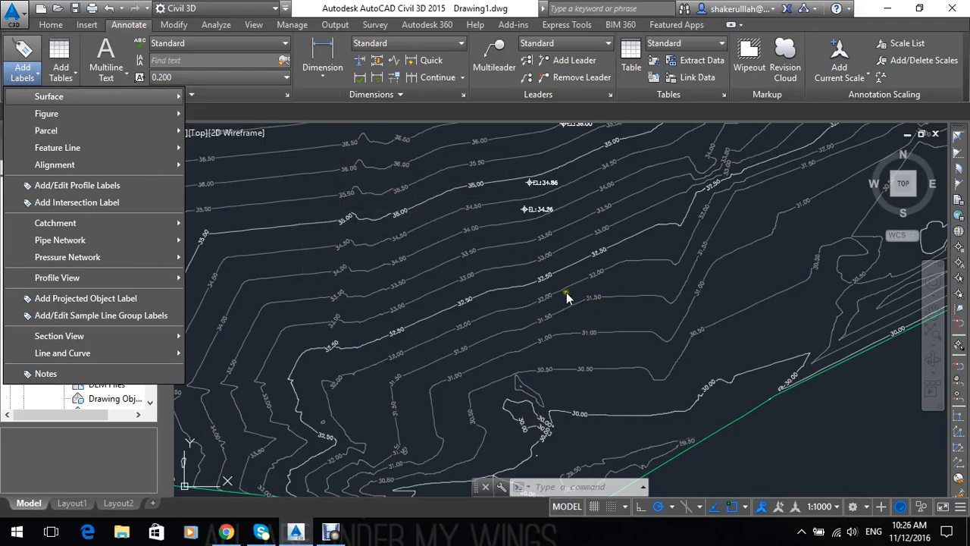
Undo the contour and spot elevation labels added to Surface-GL.
scroll(535, 284, down, 5)
middle_drag(529, 282, 520, 309)
scroll(520, 309, up, 10)
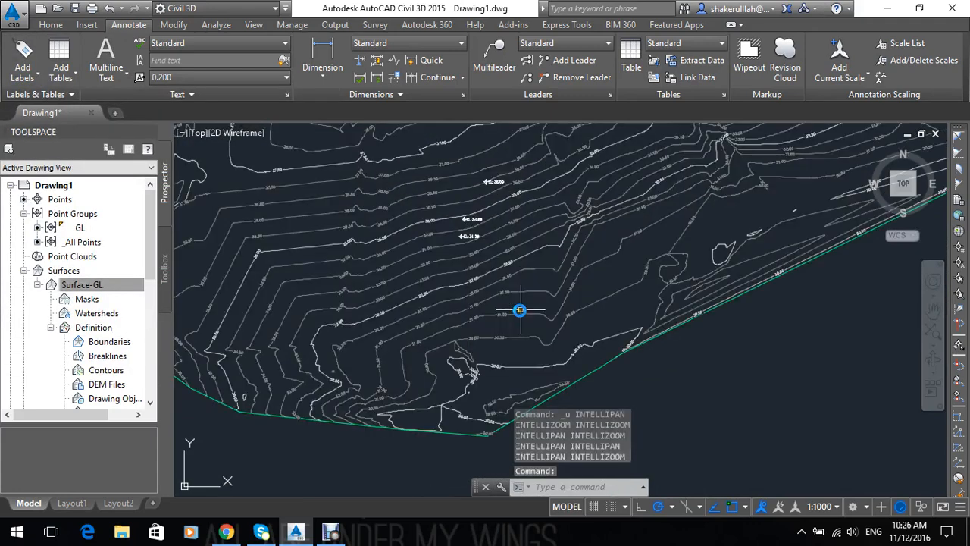
key(ctrl+z)
key(ctrl+z)
key(ctrl+z)
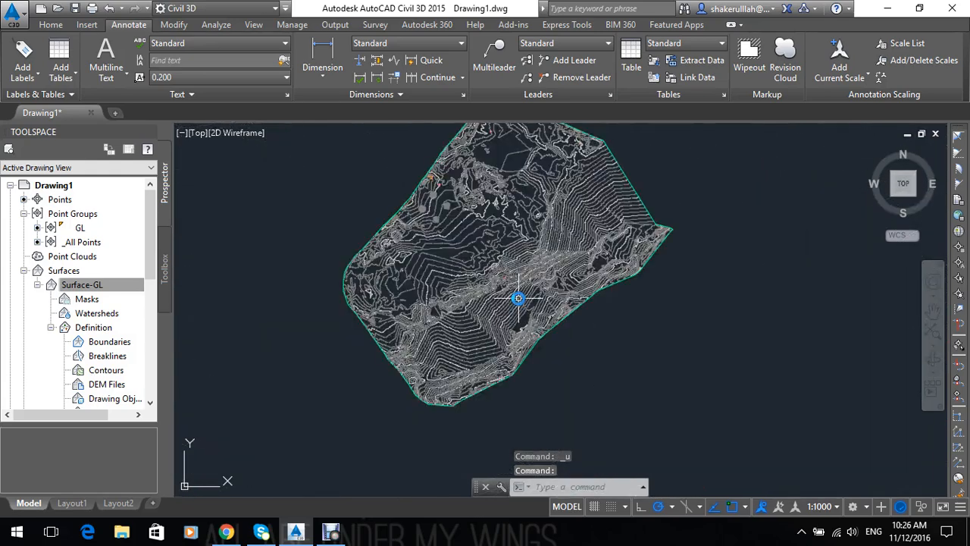
key(ctrl+z)
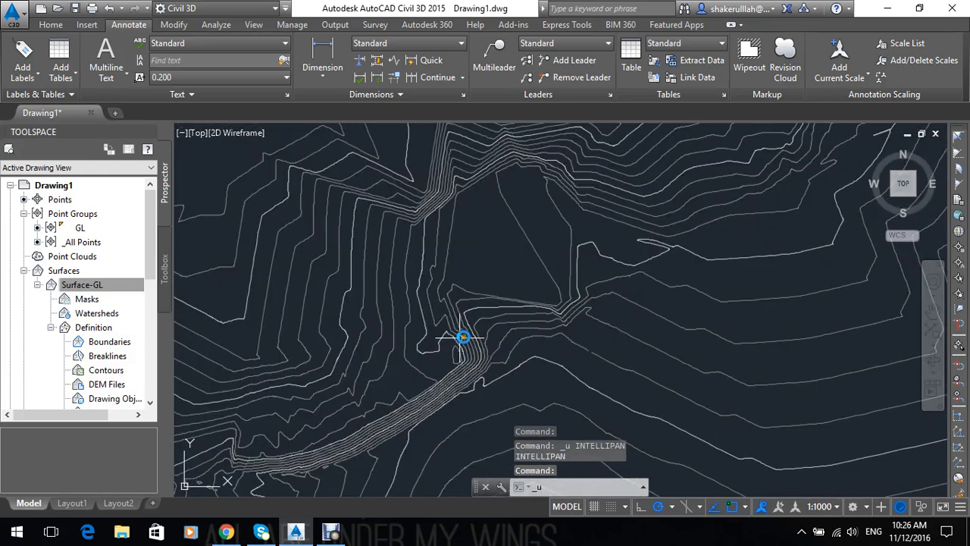
scroll(478, 327, up, 7)
scroll(604, 246, down, 6)
mouse_move(588, 248)
middle_down()
mouse_move(606, 323)
mouse_move(611, 294)
mouse_move(625, 299)
middle_up()
key(Escape)
key(Escape)
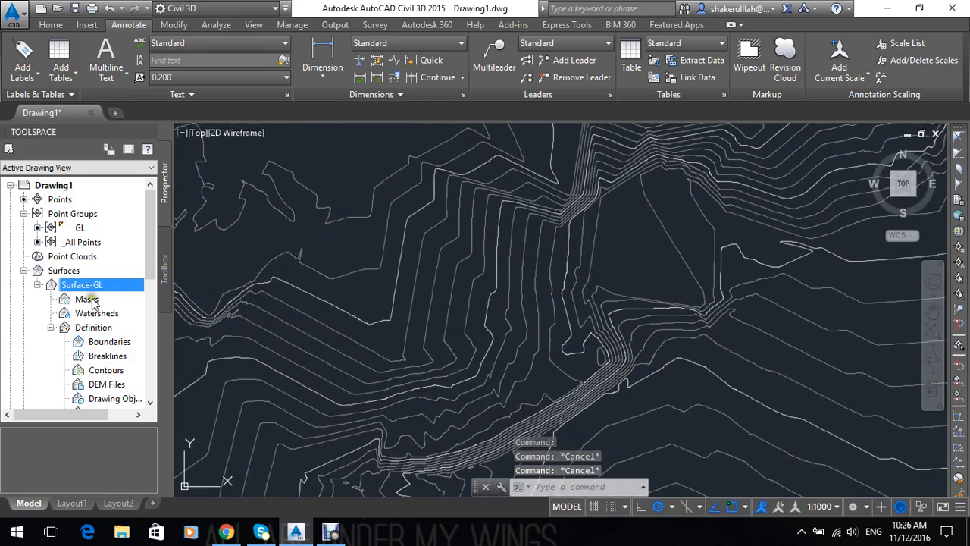
Collapse the Surface-GL branch in the project tree and open the surface's properties.
click(52, 328)
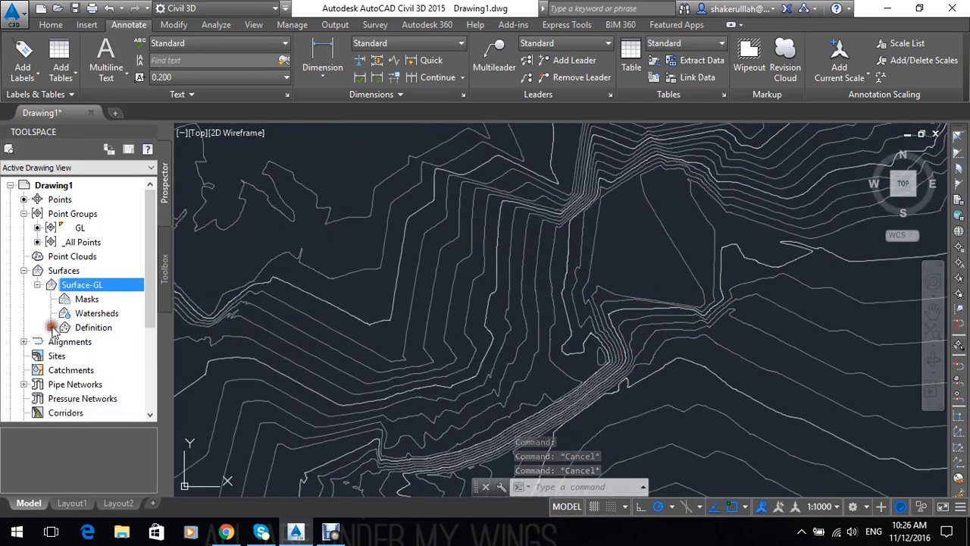
click(38, 285)
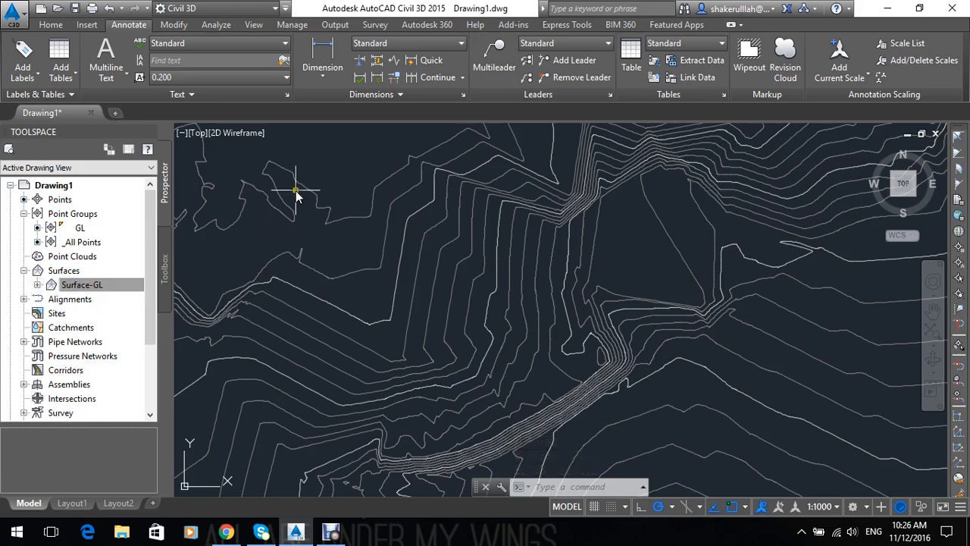
scroll(357, 275, down, 5)
click(111, 285)
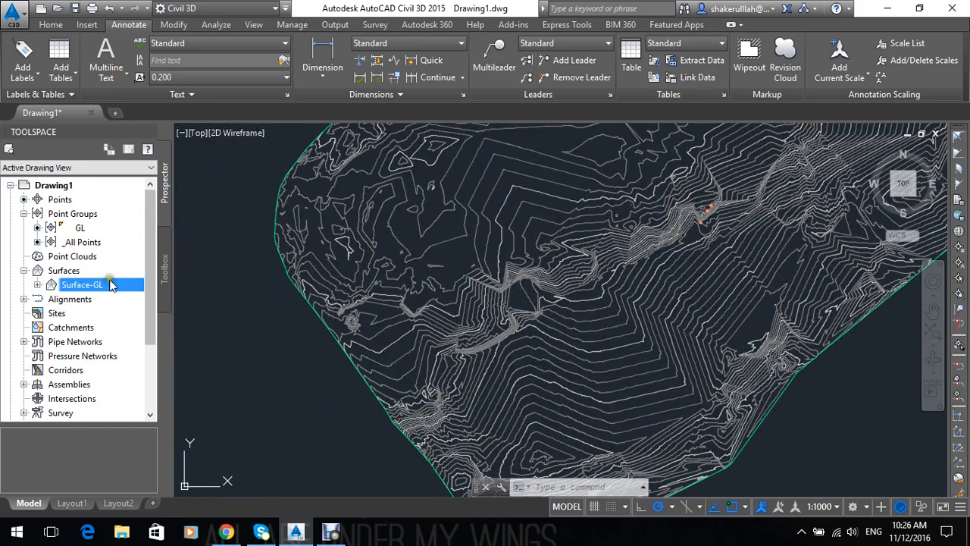
right_click(81, 286)
click(146, 230)
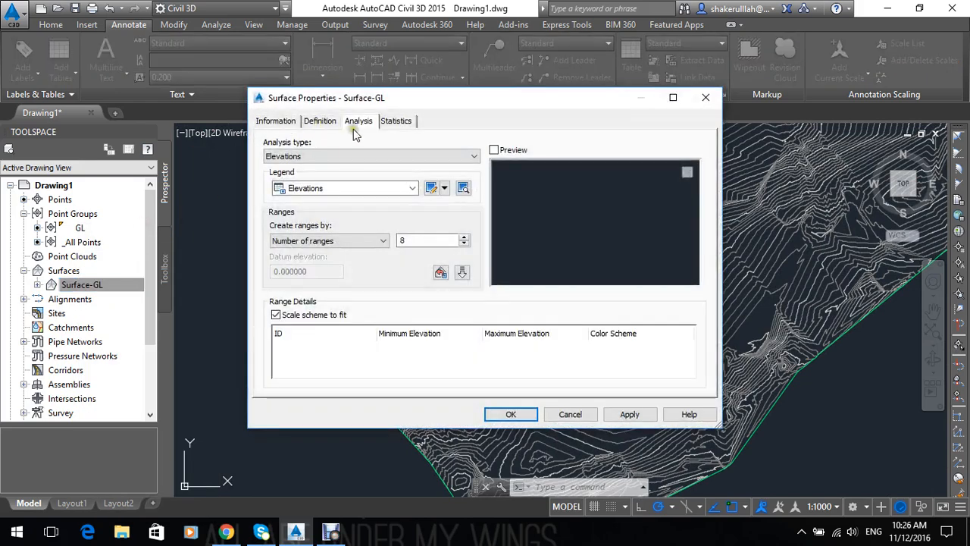
click(276, 121)
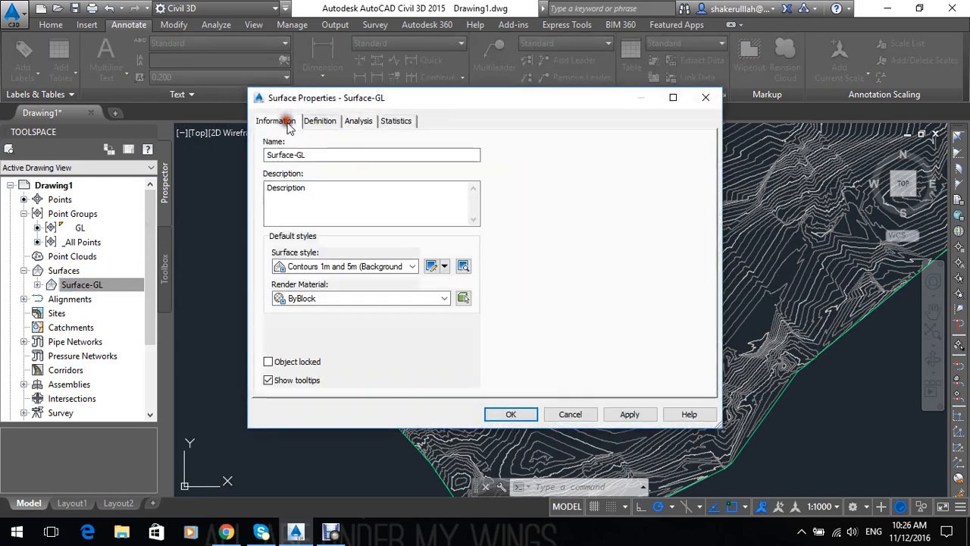
Set up an Elevations analysis for Surface-GL with 4 ranges and generate the range details.
click(356, 122)
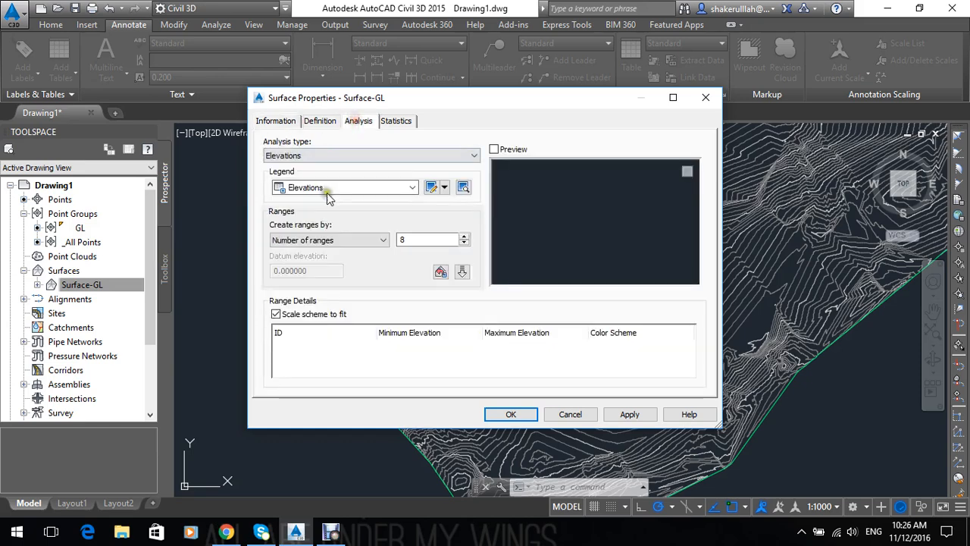
click(394, 157)
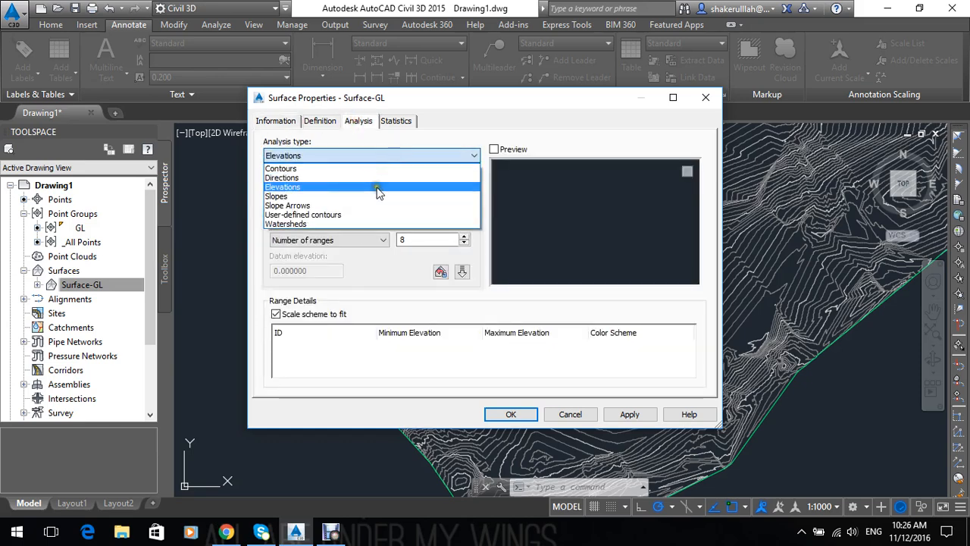
click(375, 187)
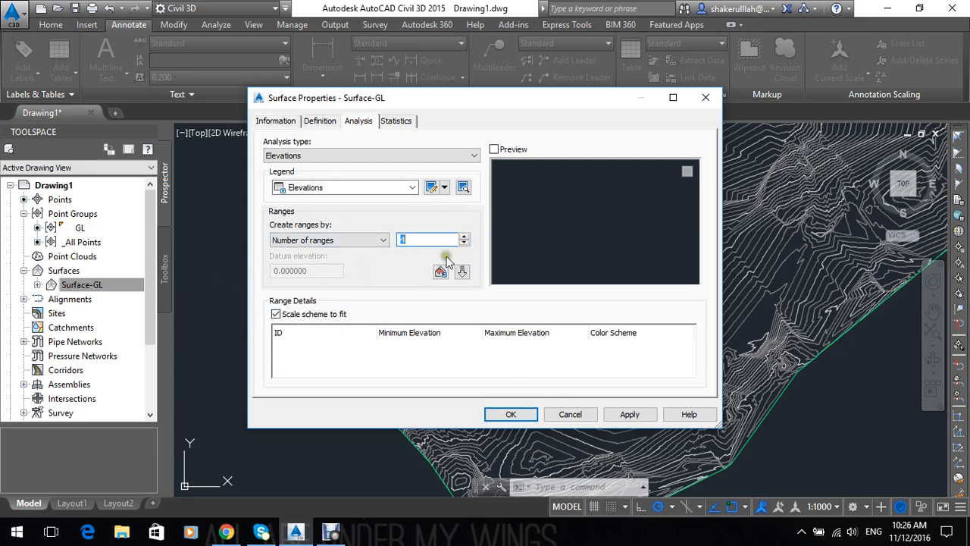
click(463, 273)
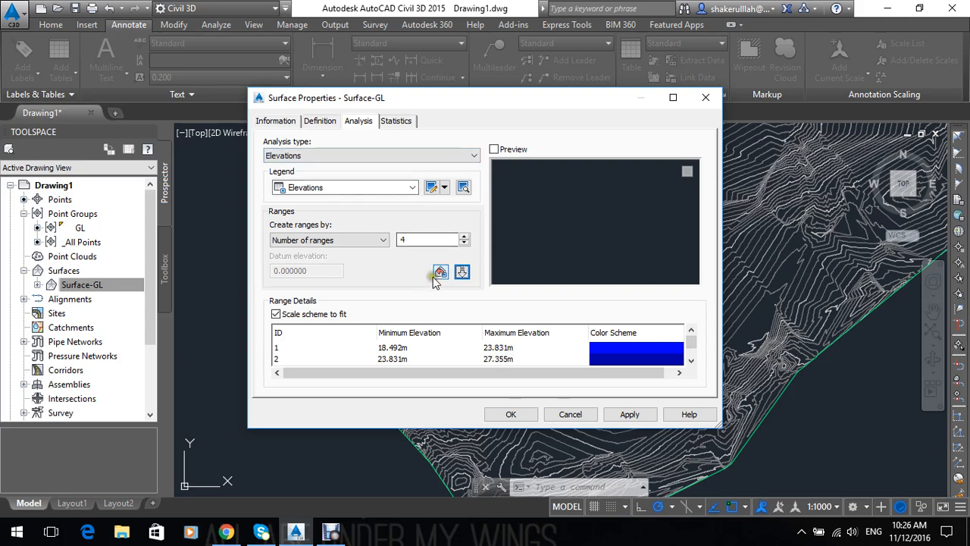
Set the colour of elevation range 2 to yellow.
double_click(666, 352)
double_click(668, 349)
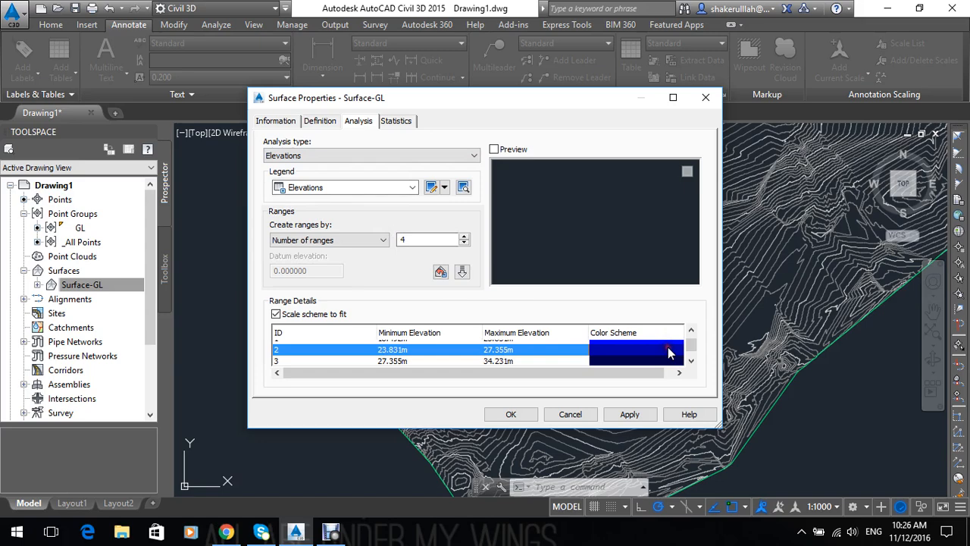
click(386, 297)
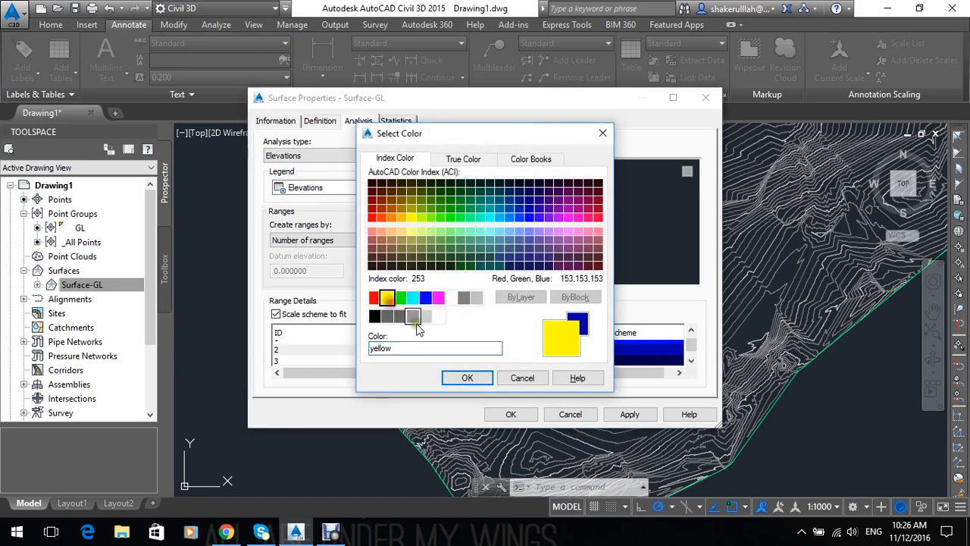
click(467, 378)
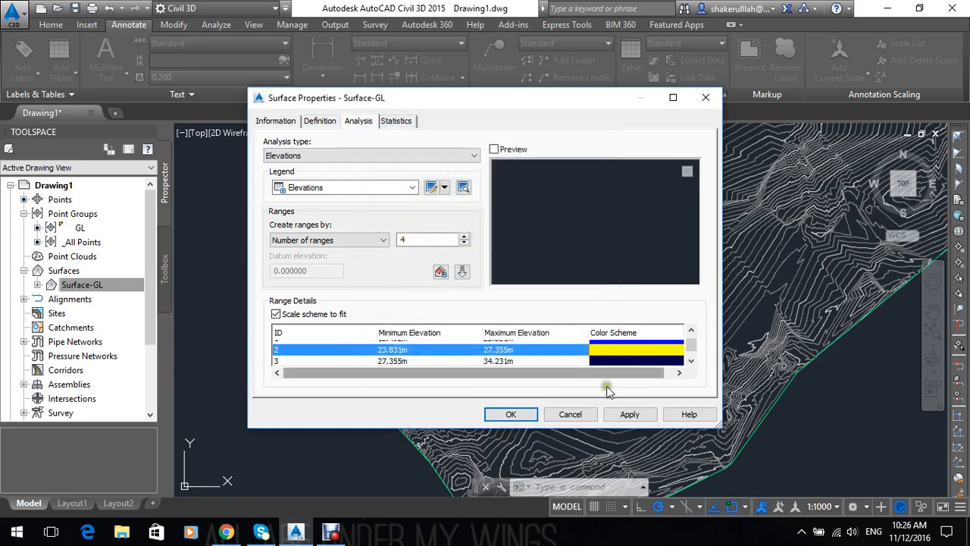
Set the colour of elevation range 3 to index colour 107.
double_click(636, 359)
click(459, 261)
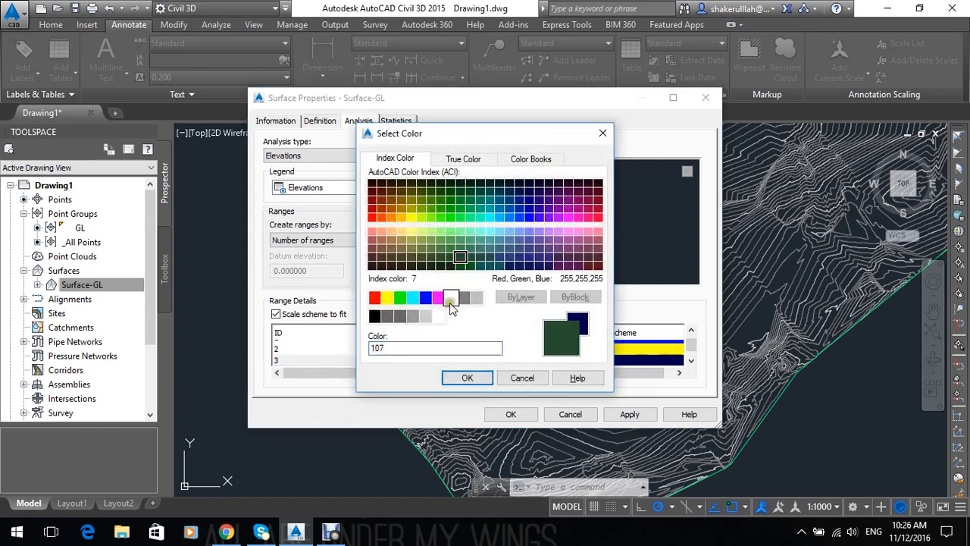
click(463, 377)
Change the colour of elevation range 3 to red.
click(690, 361)
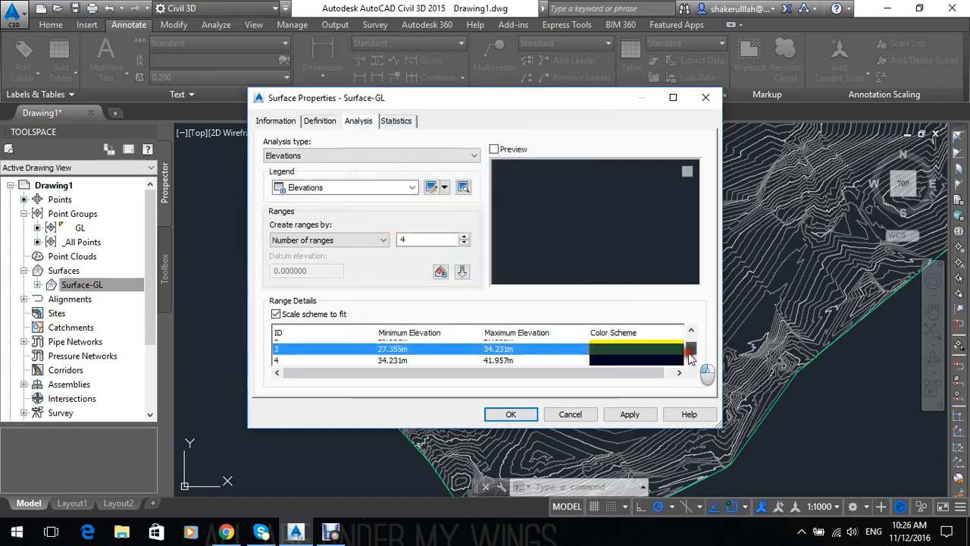
click(661, 360)
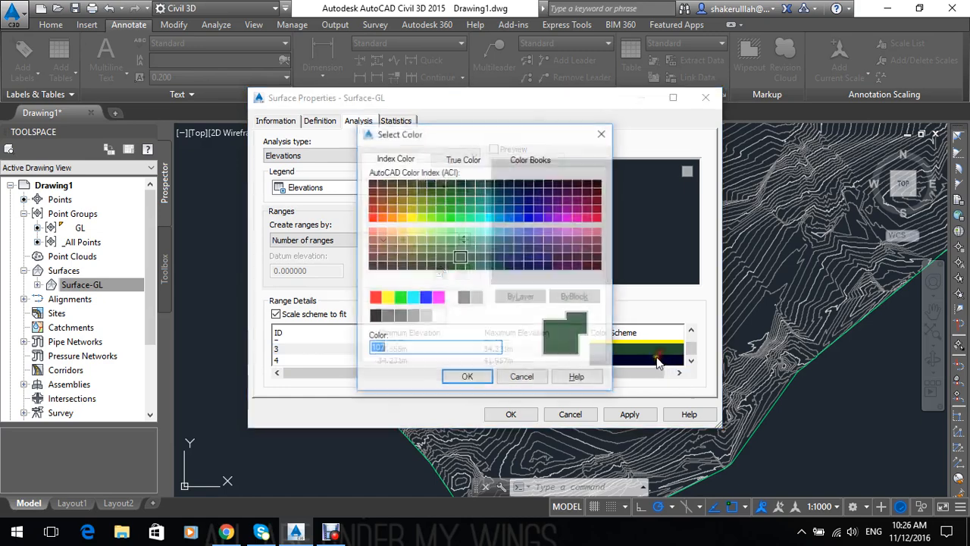
click(374, 297)
click(467, 377)
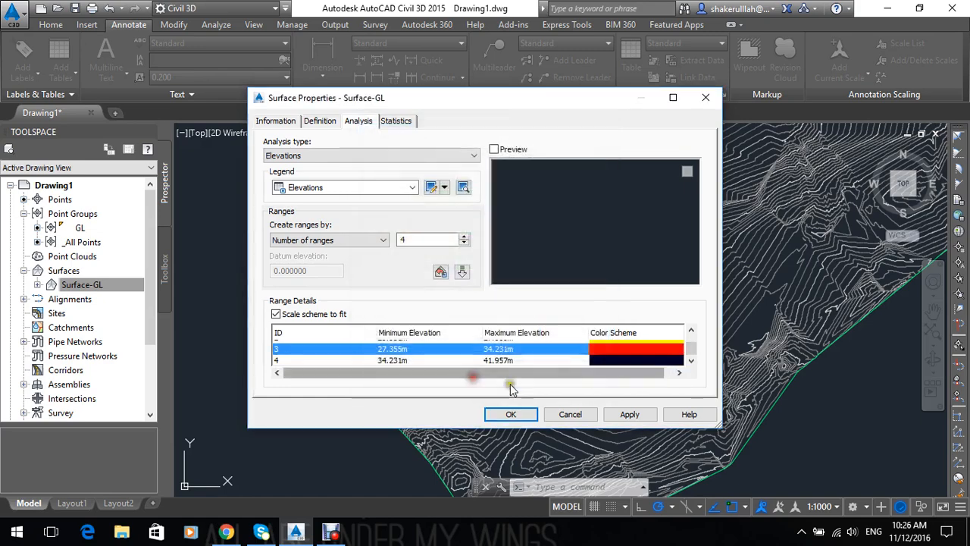
Set the colour of elevation range 4 to green, index colour 80.
click(618, 360)
click(605, 361)
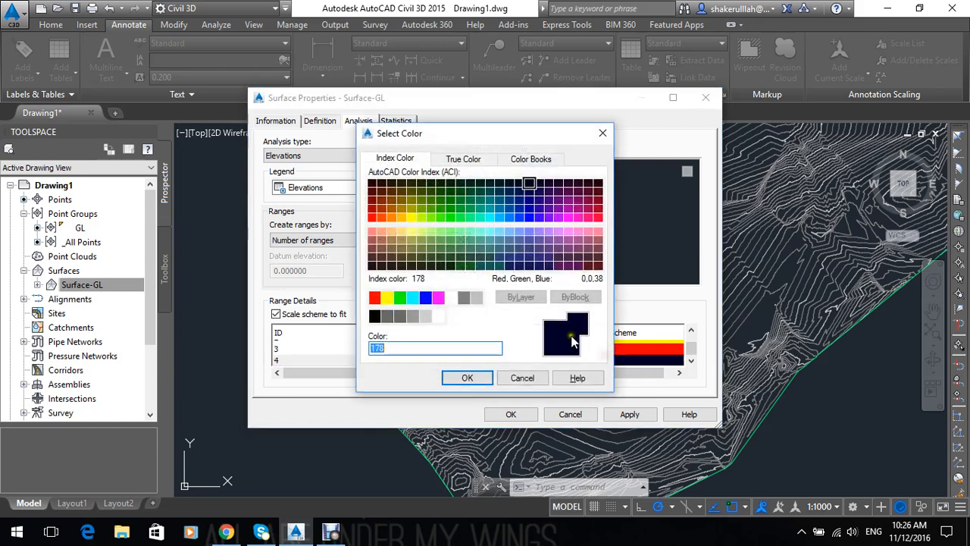
click(432, 219)
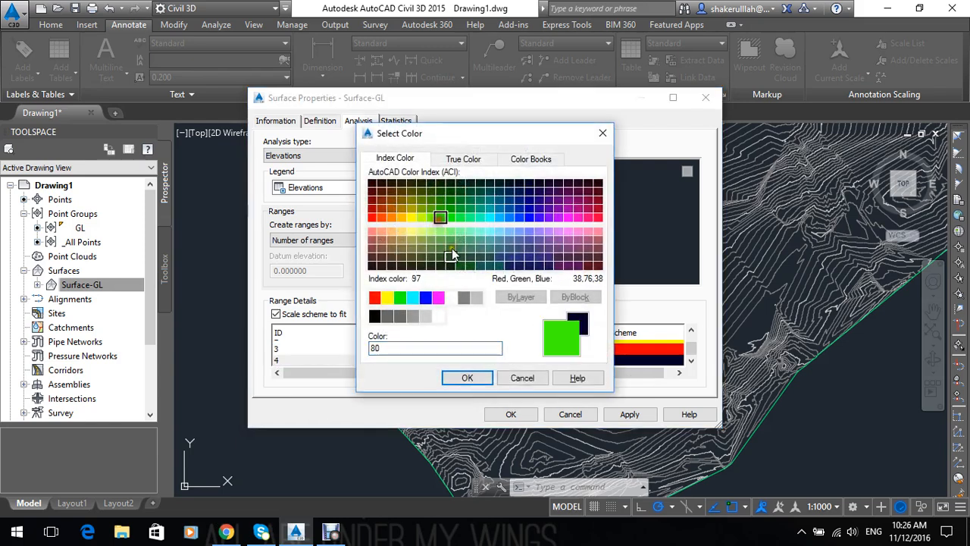
click(466, 378)
Set elevation range 1 to run from 18 m to 23 m, start range 2 at 23 m, and accept the surface properties.
scroll(406, 340, up, 2)
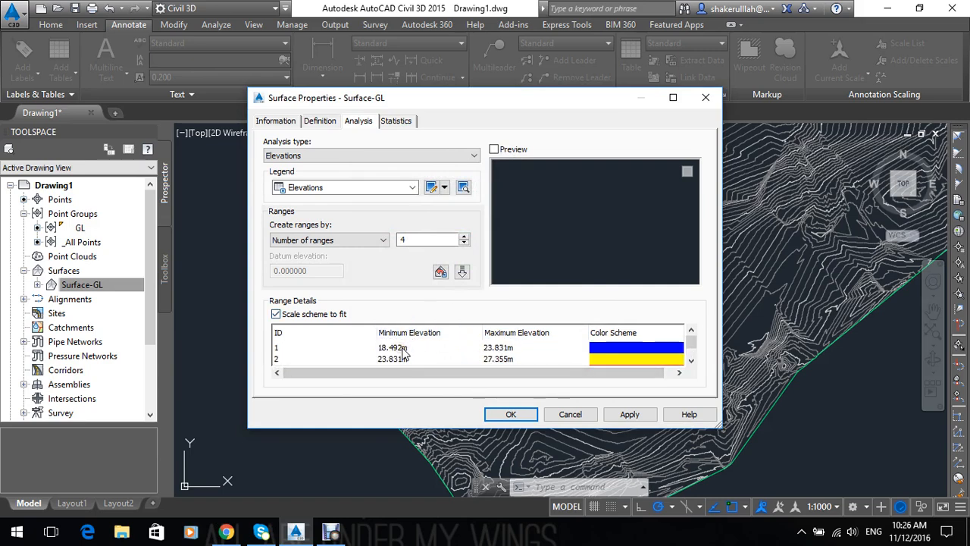
double_click(401, 348)
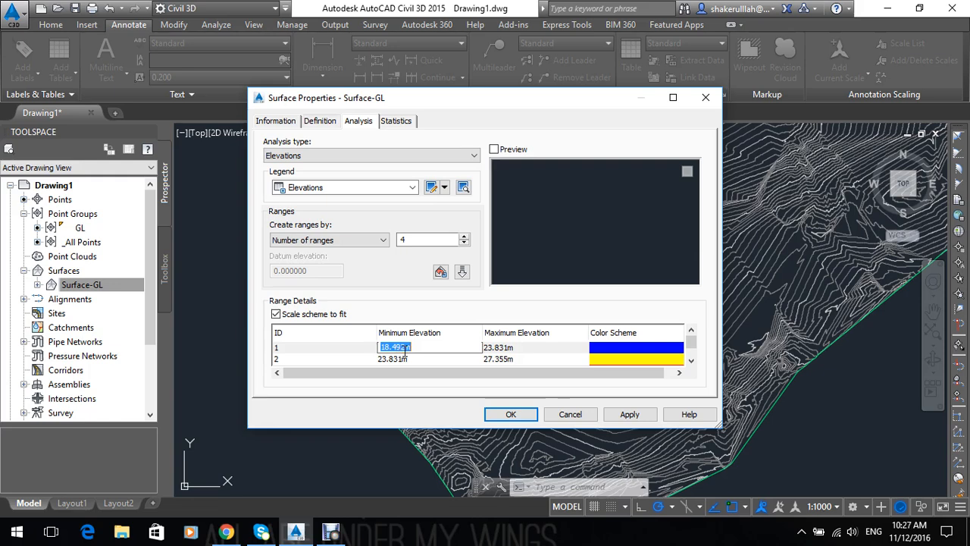
double_click(523, 348)
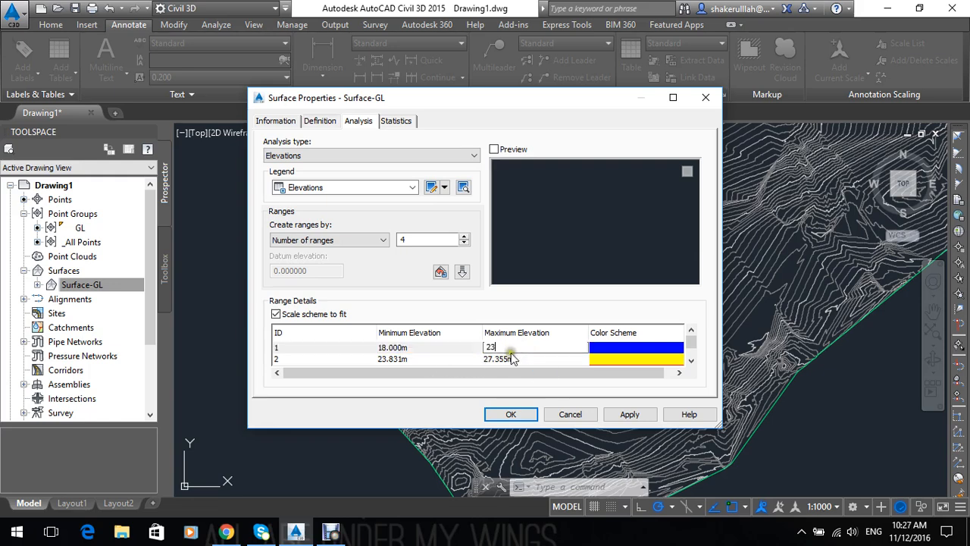
text(23)
double_click(411, 359)
text(23)
click(439, 419)
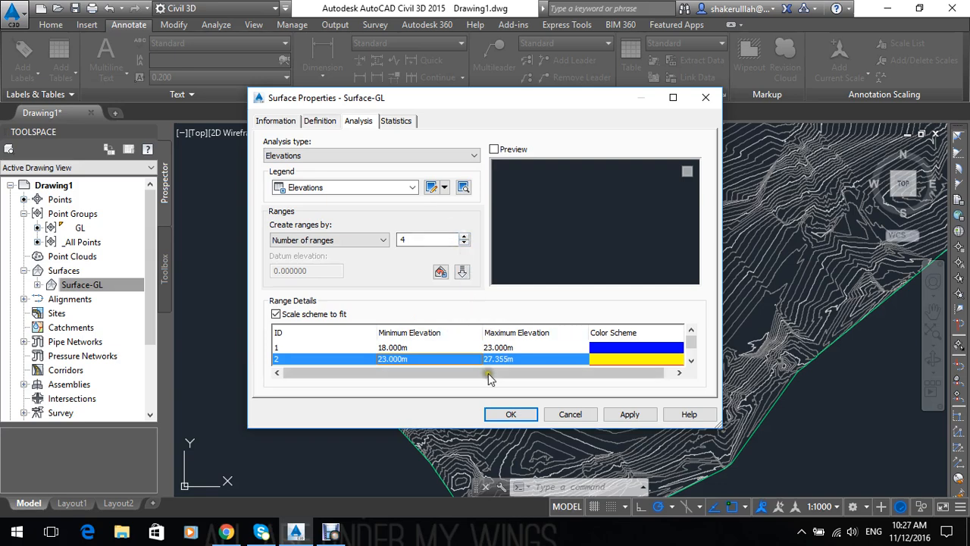
click(511, 413)
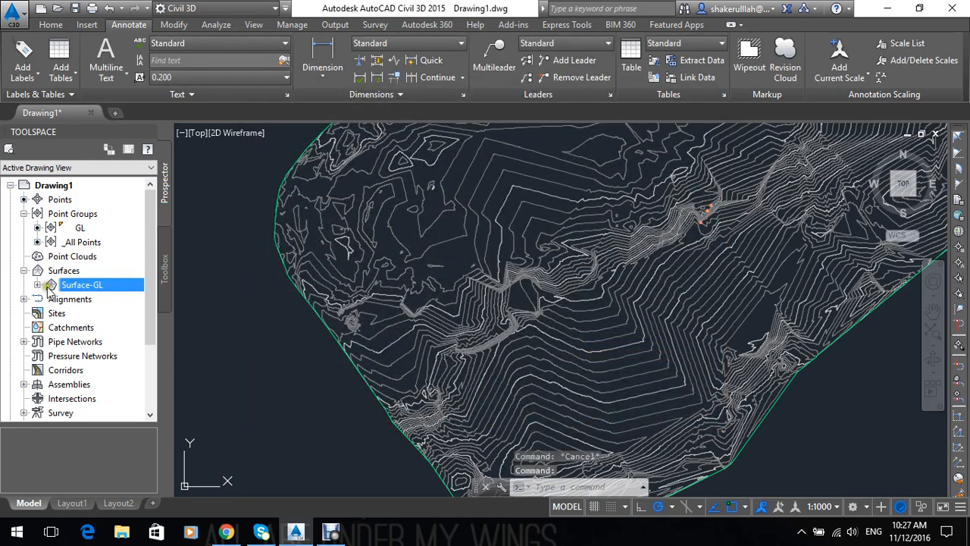
right_click(76, 286)
click(119, 234)
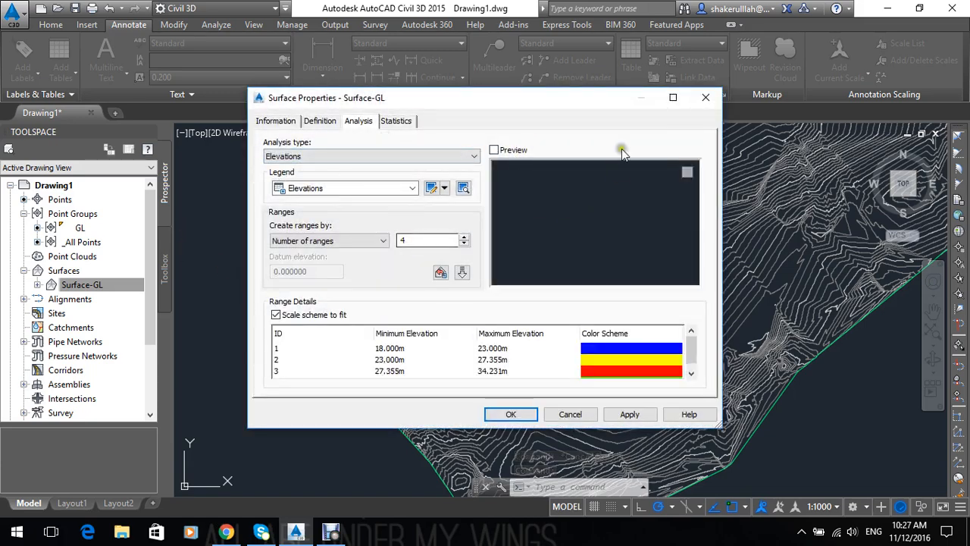
click(705, 97)
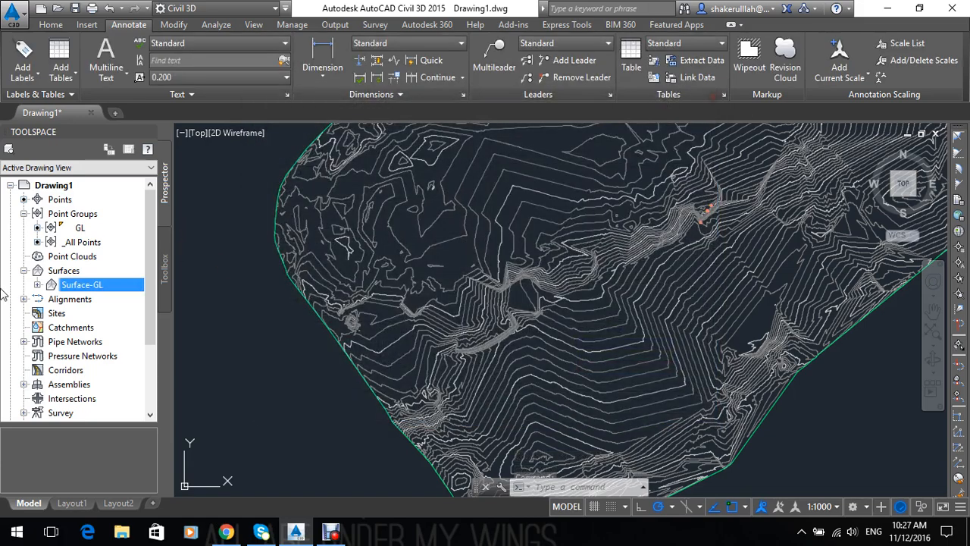
In Surface-GL's style, hide the major and minor contours in plan view, show the Elevations component, and apply the changes.
right_click(98, 290)
click(198, 243)
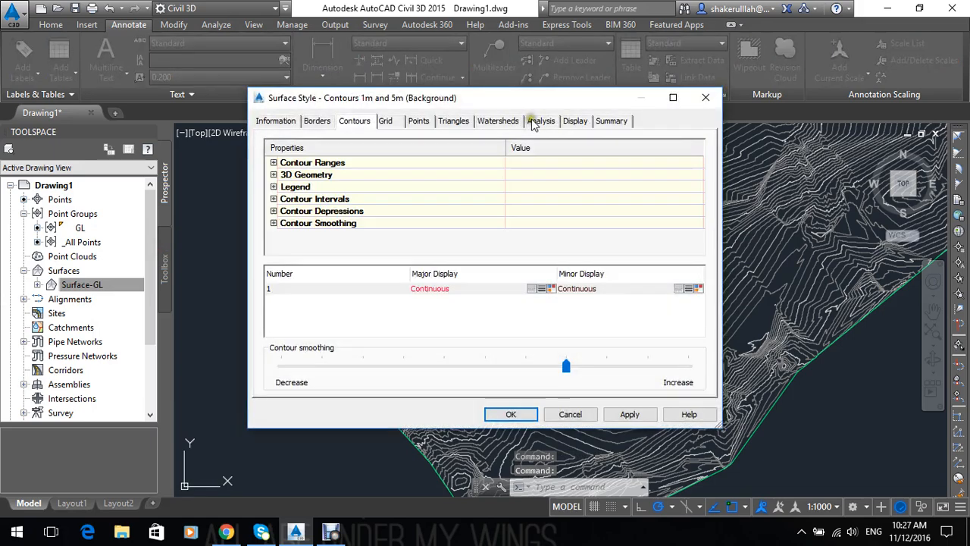
click(574, 120)
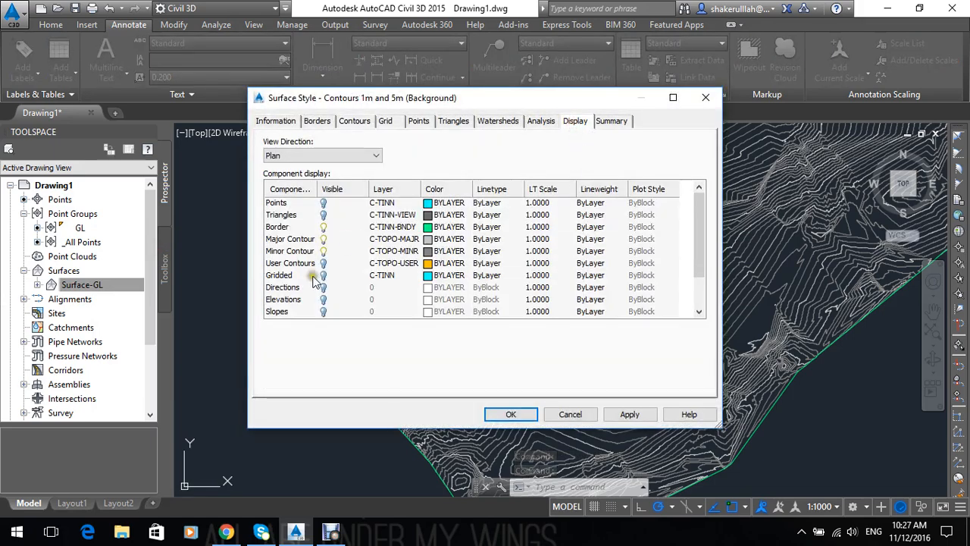
click(323, 251)
click(324, 239)
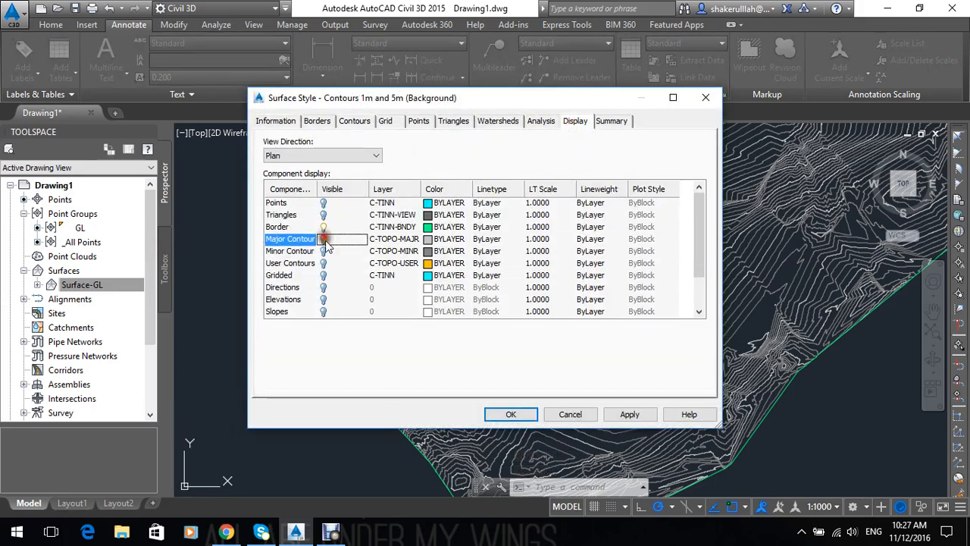
drag(697, 235, 693, 264)
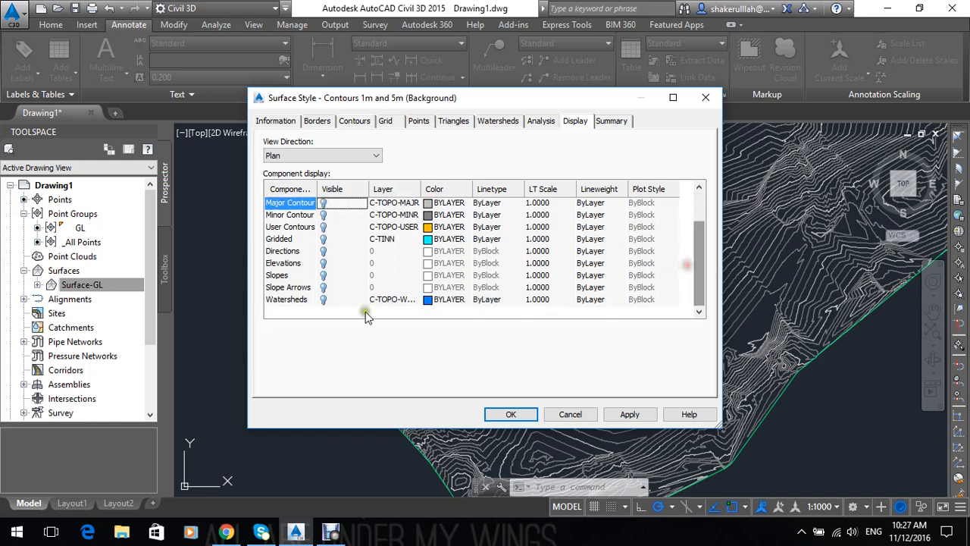
click(324, 263)
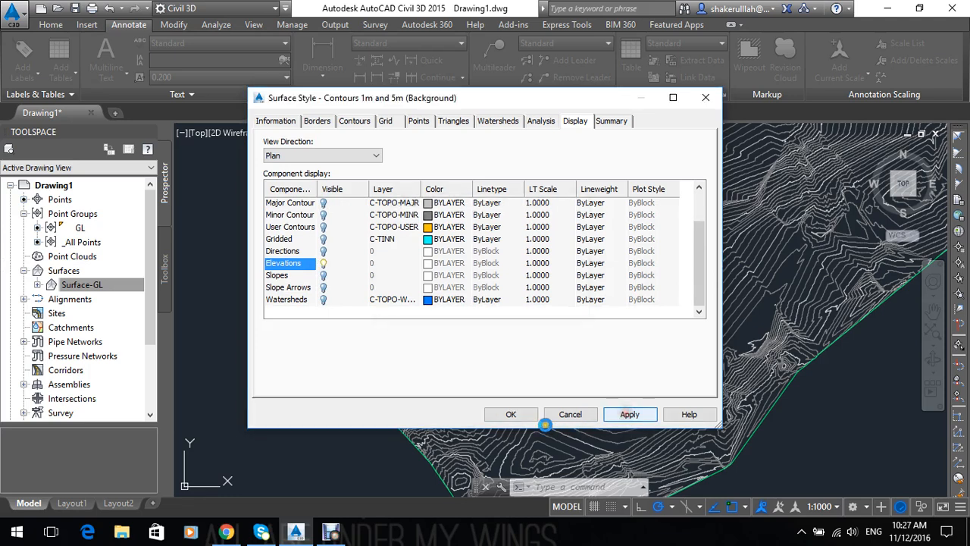
click(628, 415)
click(515, 414)
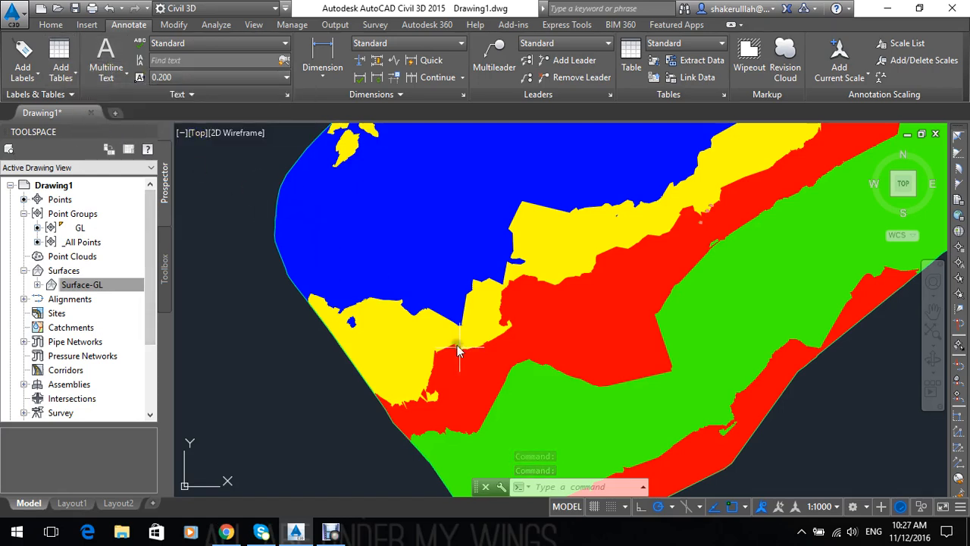
Add a dynamic Elevations surface legend table for Surface-GL in the empty area west of the surface.
scroll(424, 372, down, 1)
middle_drag(425, 373, 486, 359)
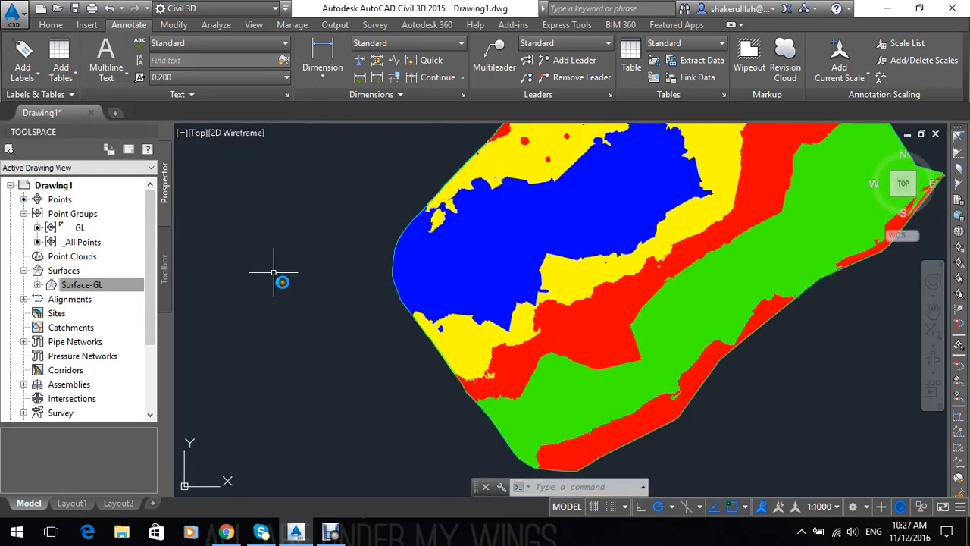
click(95, 79)
click(66, 81)
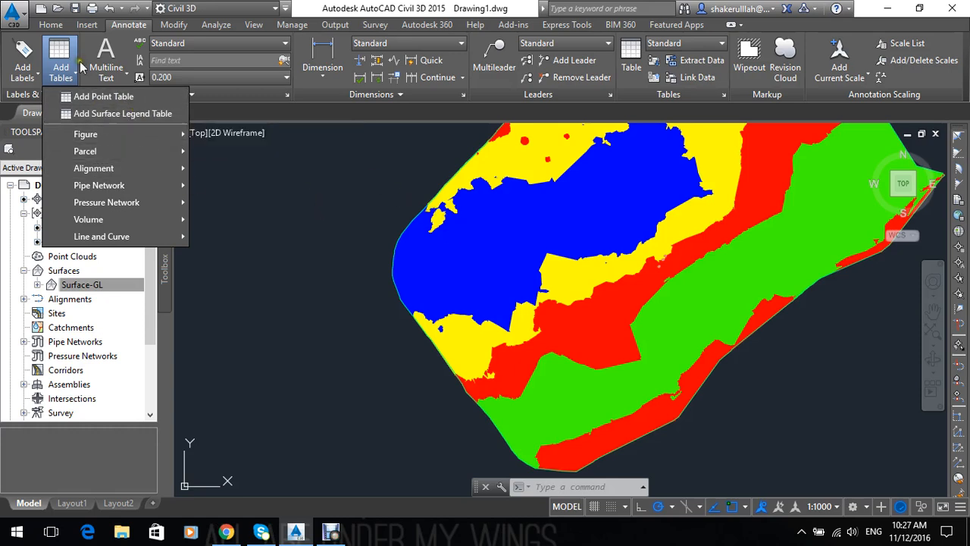
click(117, 114)
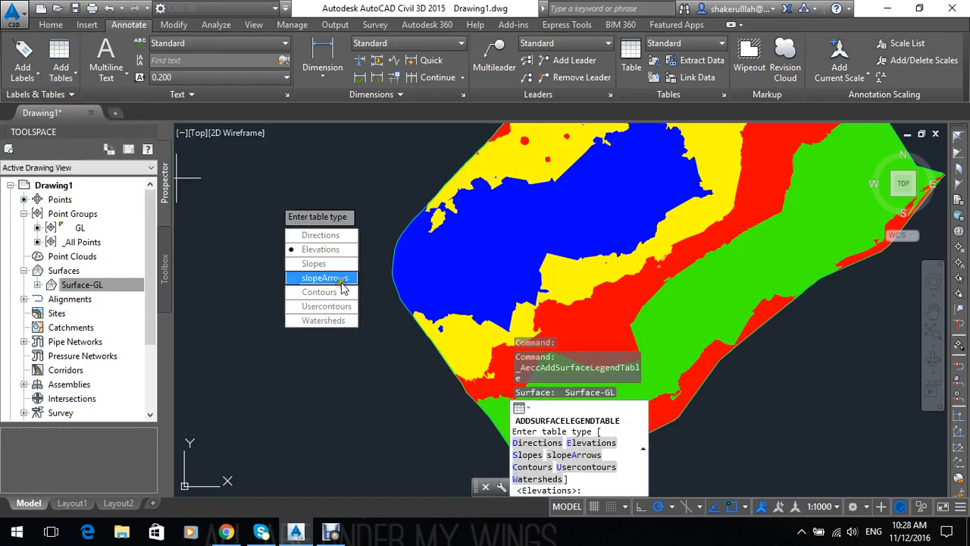
click(339, 251)
click(327, 263)
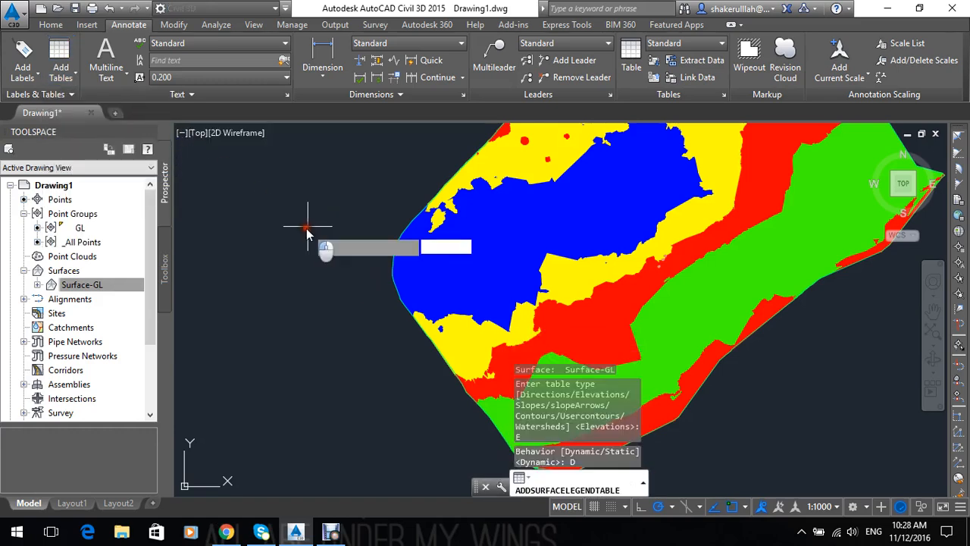
click(336, 219)
Examine the elevation ranges, areas and colours in the placed legend table.
scroll(347, 217, up, 8)
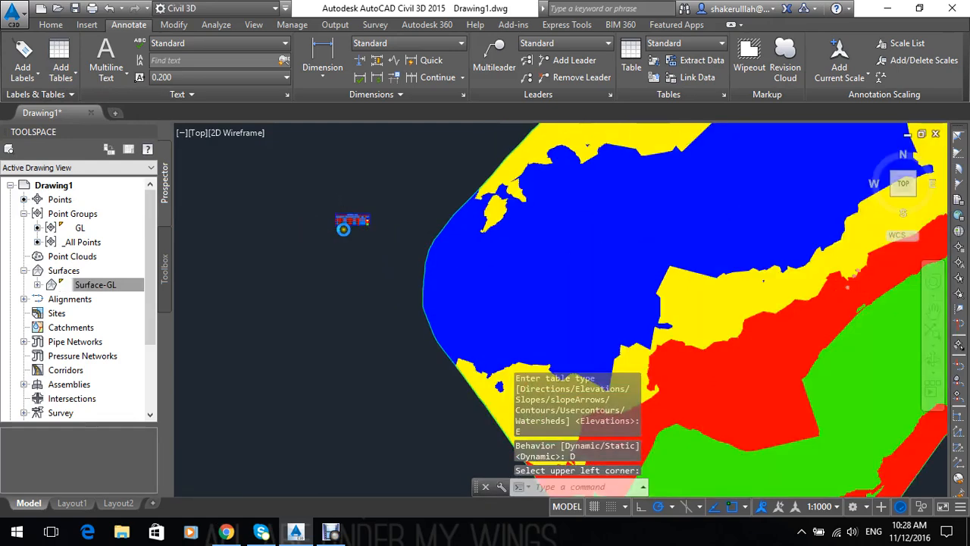
scroll(358, 203, up, 5)
scroll(347, 316, down, 4)
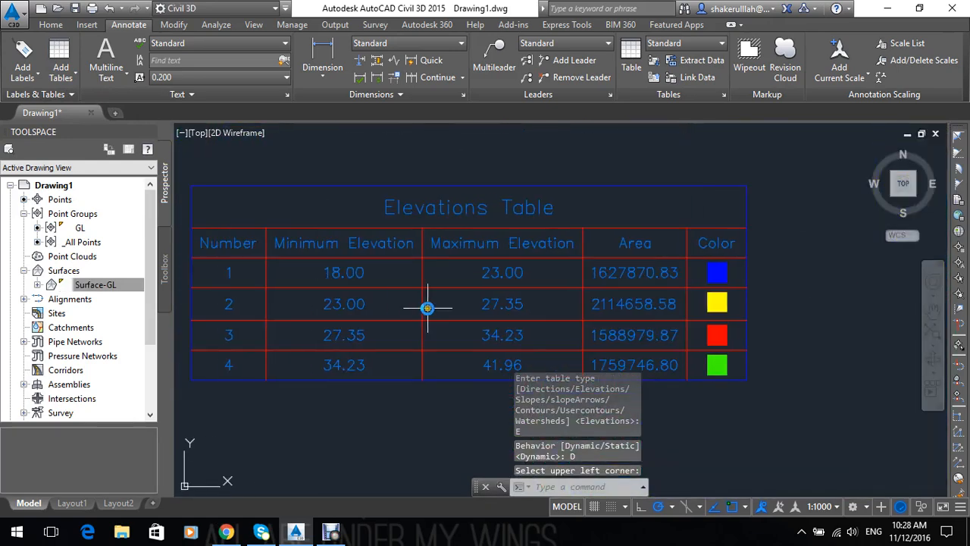
scroll(466, 296, down, 2)
scroll(444, 277, up, 3)
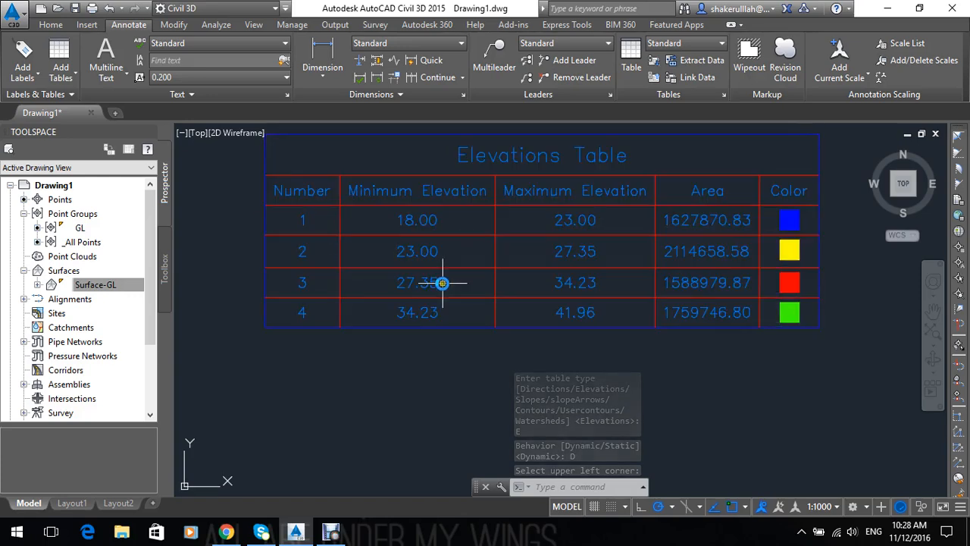
key(Escape)
key(Escape)
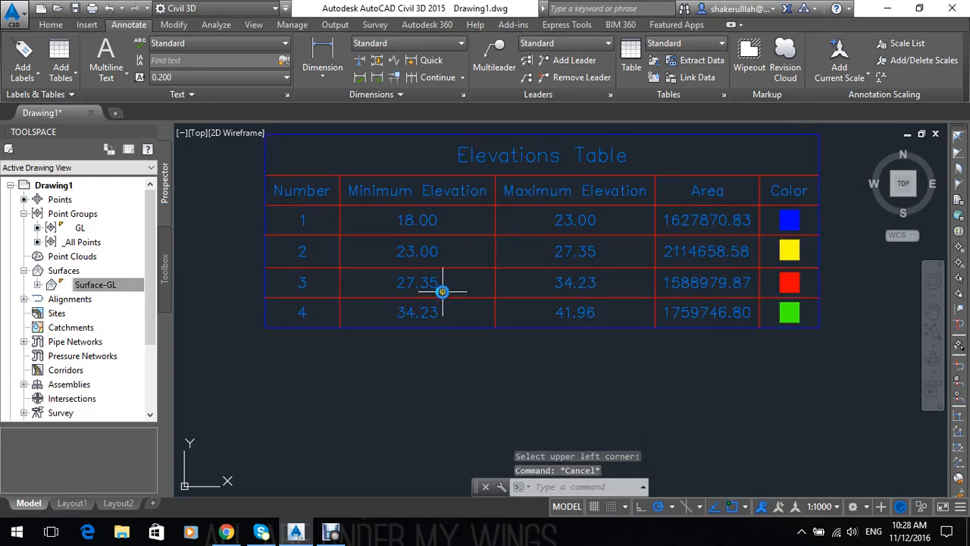
click(138, 290)
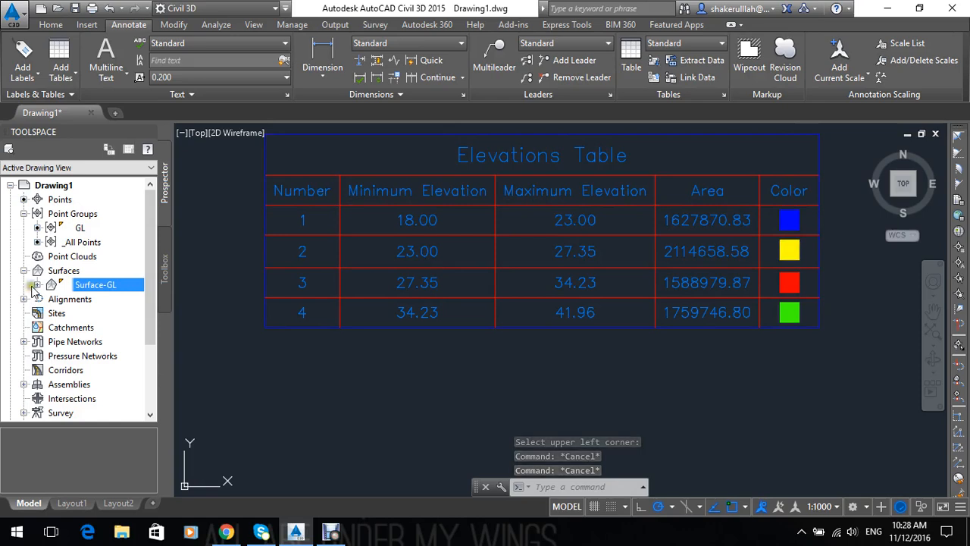
right_click(76, 285)
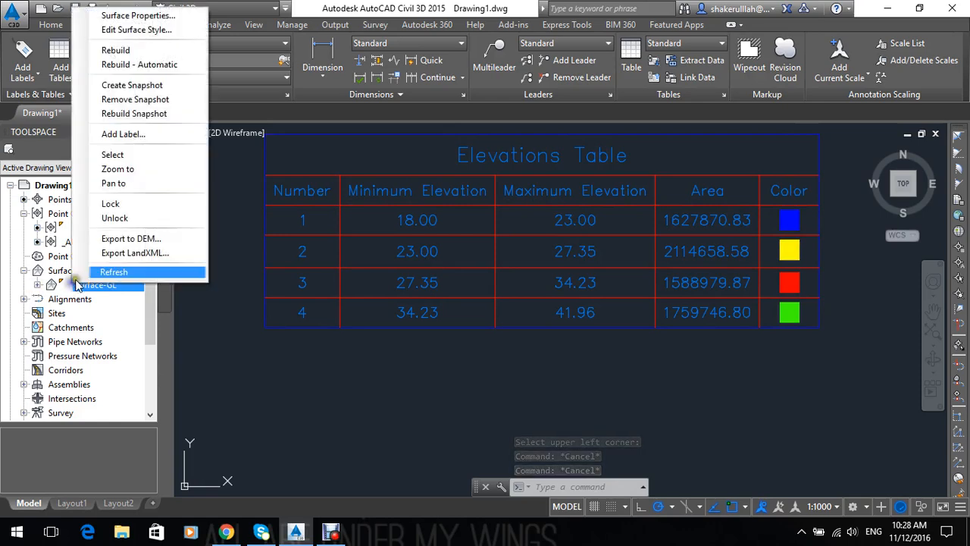
click(156, 27)
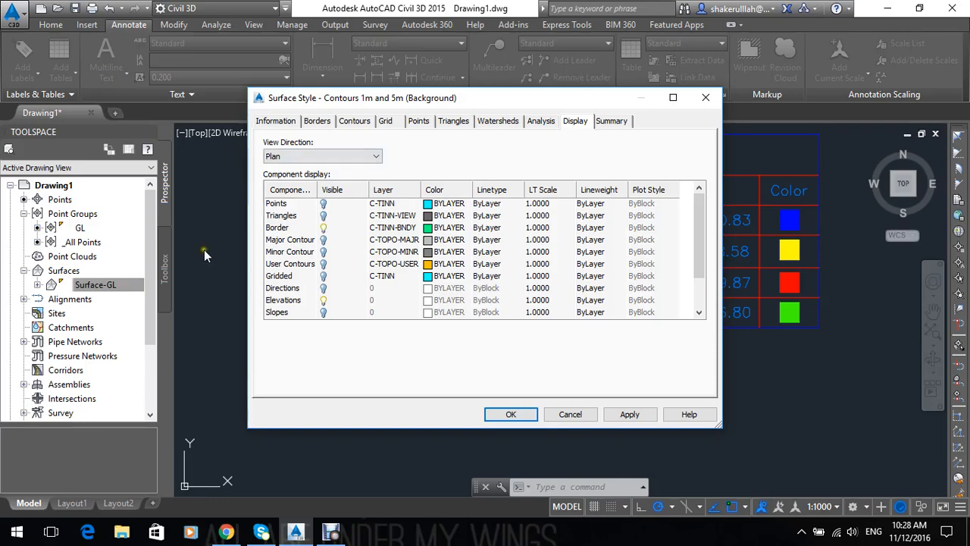
key(Escape)
right_click(104, 285)
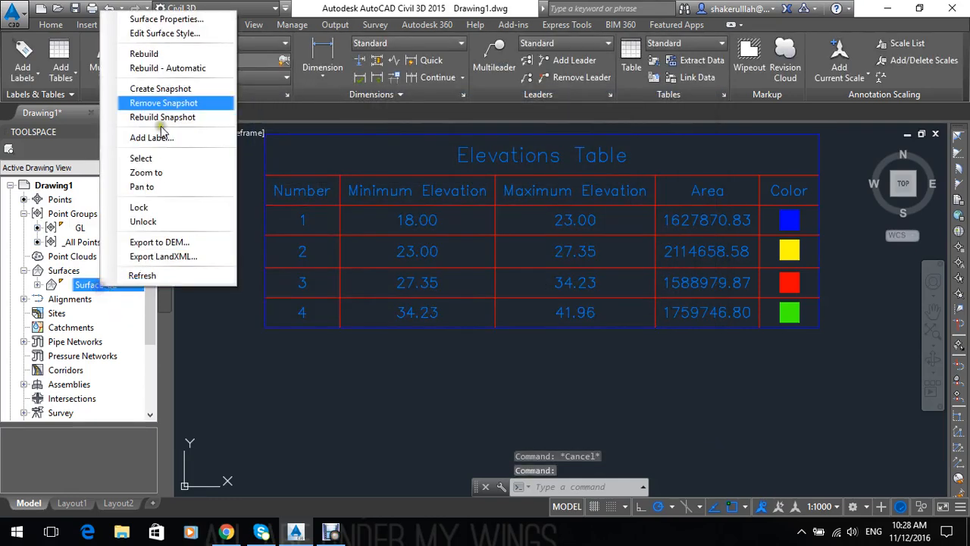
click(172, 28)
key(Escape)
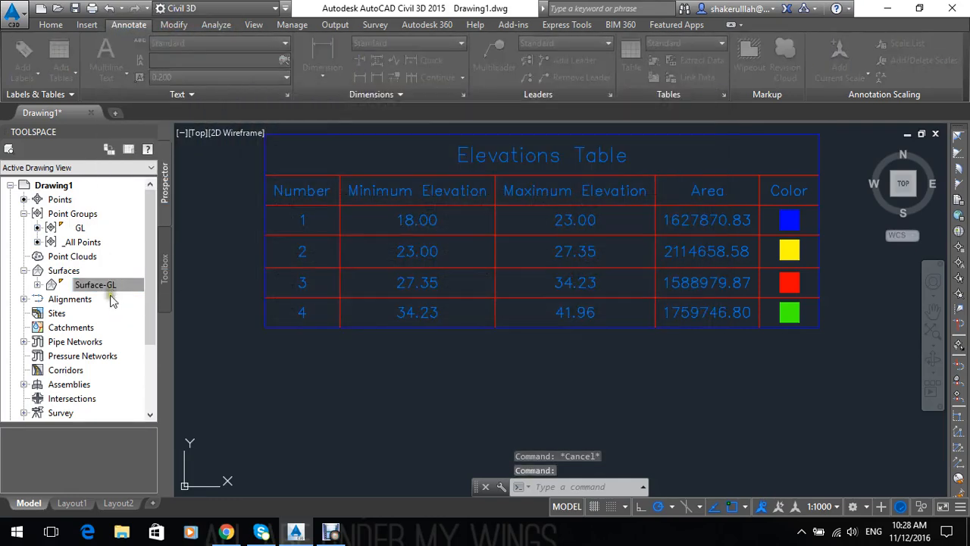
right_click(100, 285)
click(136, 14)
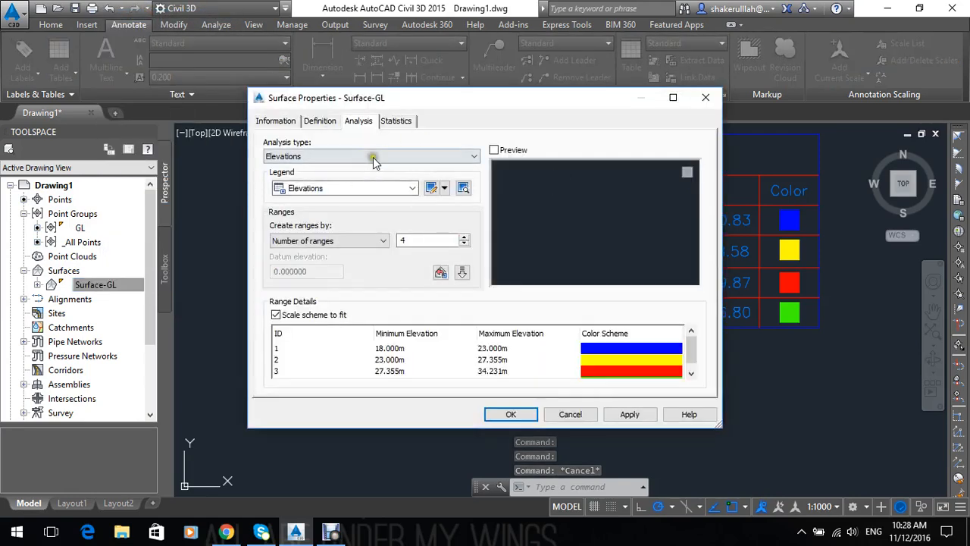
click(367, 157)
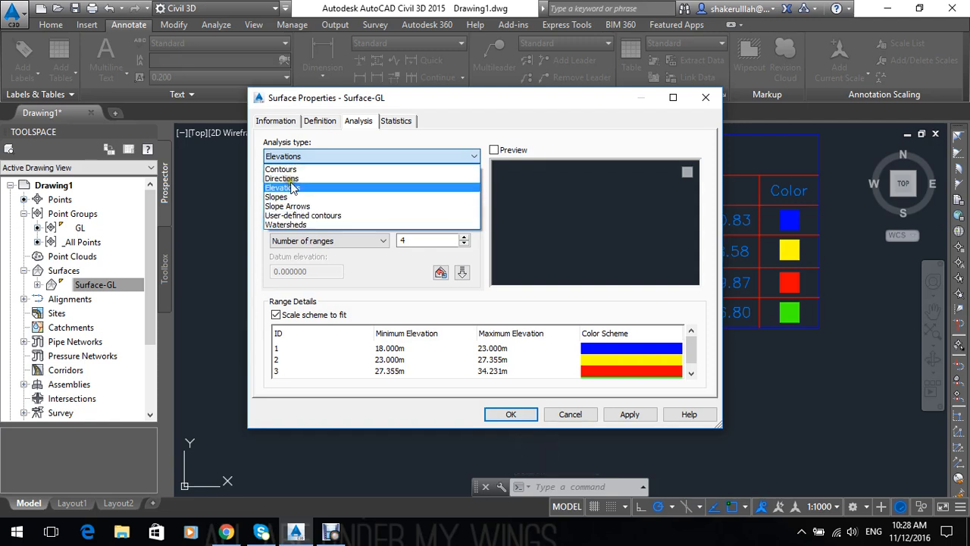
click(398, 317)
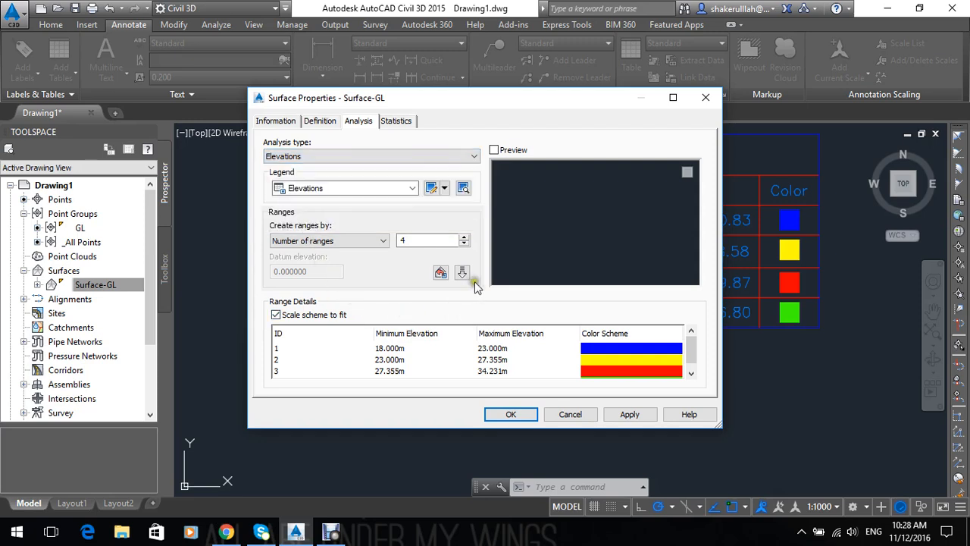
click(703, 101)
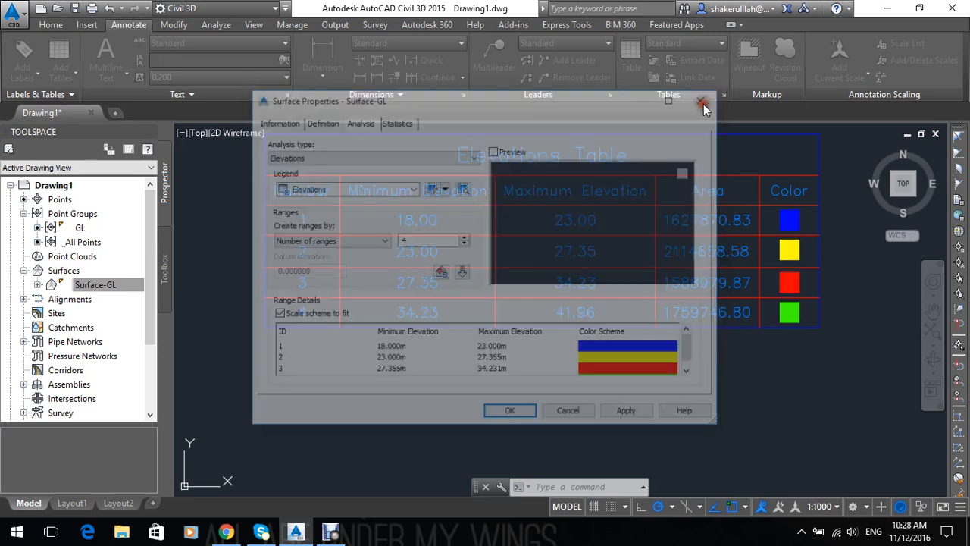
In Surface-GL's style, show the major and minor contours in plan view, hide the Elevations component, and accept the changes.
right_click(96, 286)
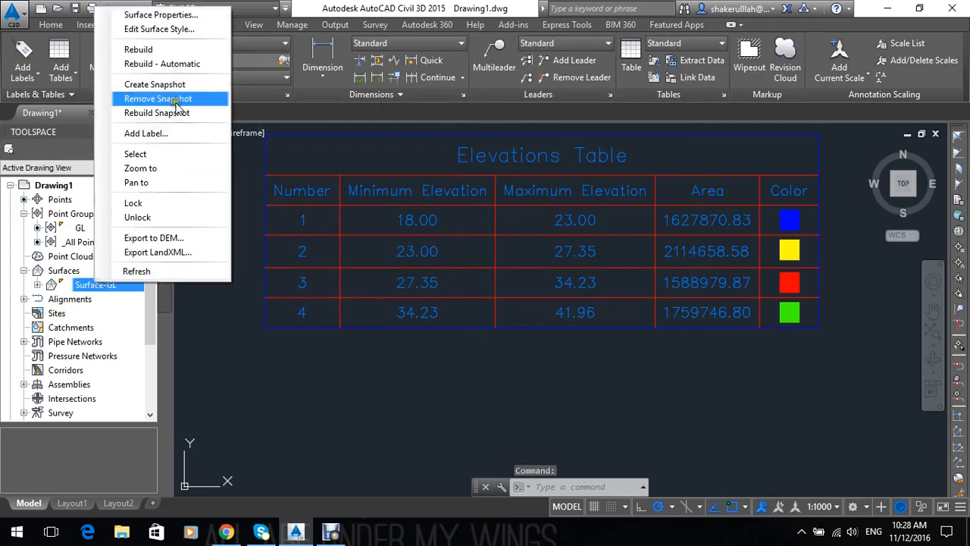
click(190, 30)
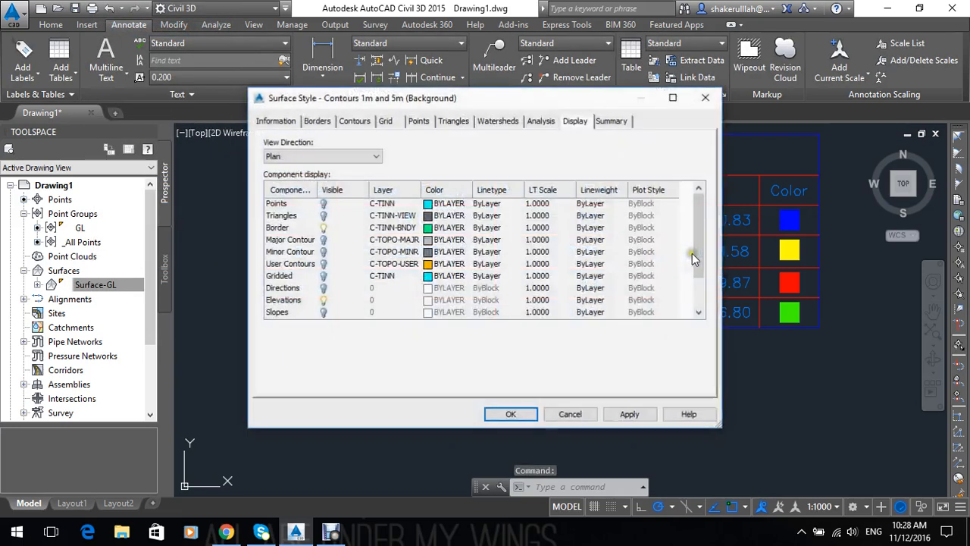
click(325, 252)
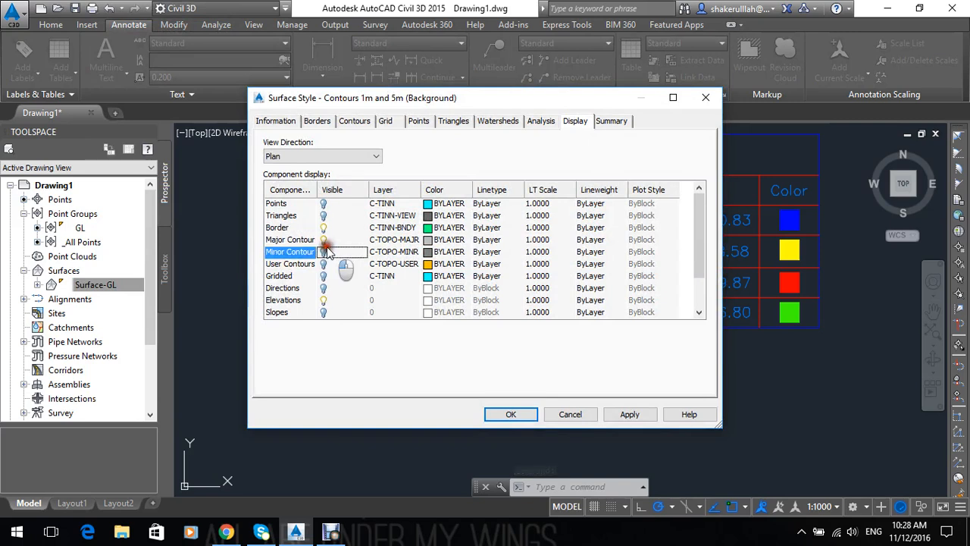
click(324, 300)
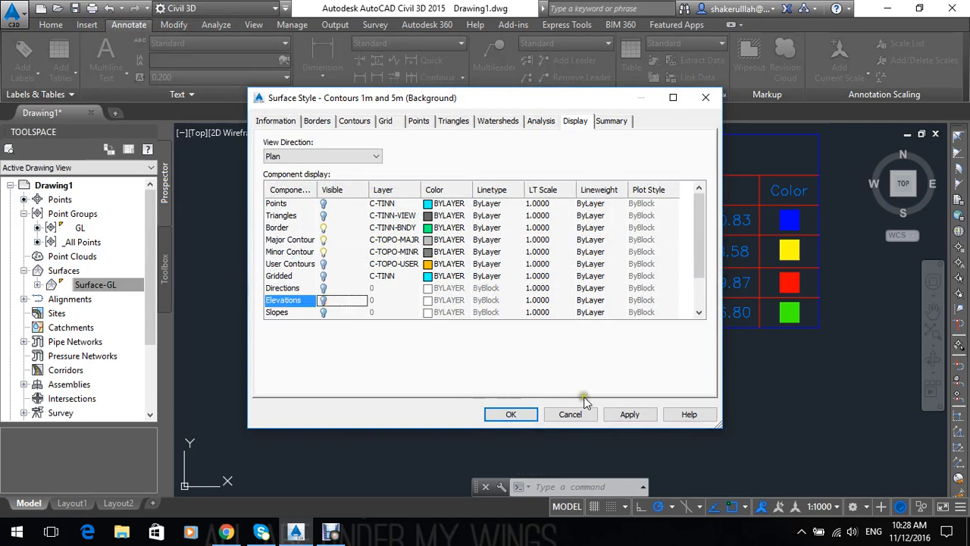
click(511, 414)
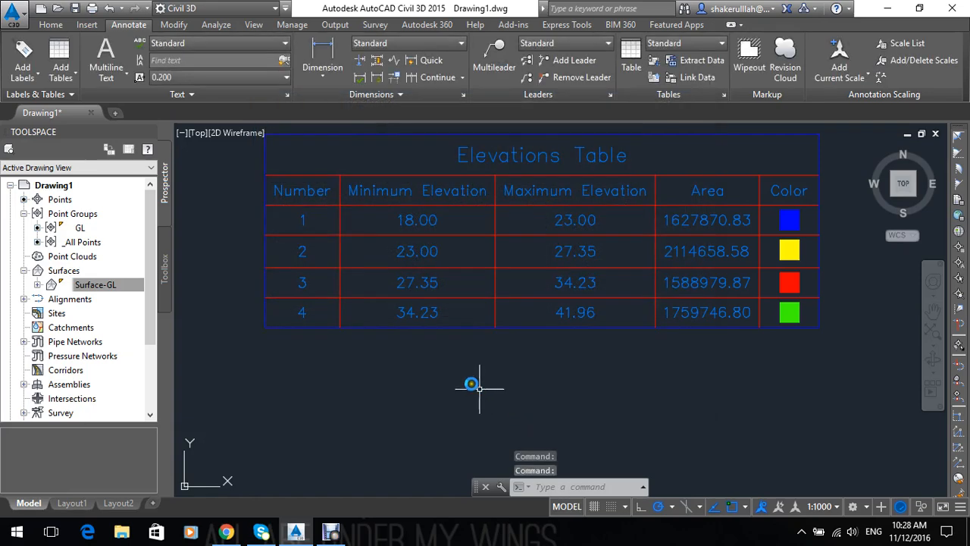
scroll(463, 375, down, 5)
scroll(465, 374, down, 1)
middle_drag(460, 371, 305, 259)
middle_drag(425, 281, 238, 241)
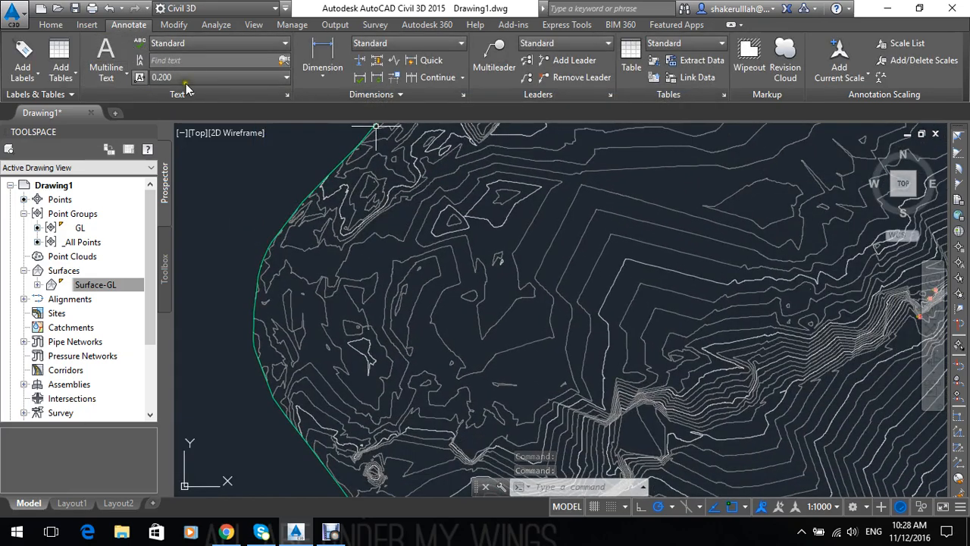
click(485, 286)
click(390, 291)
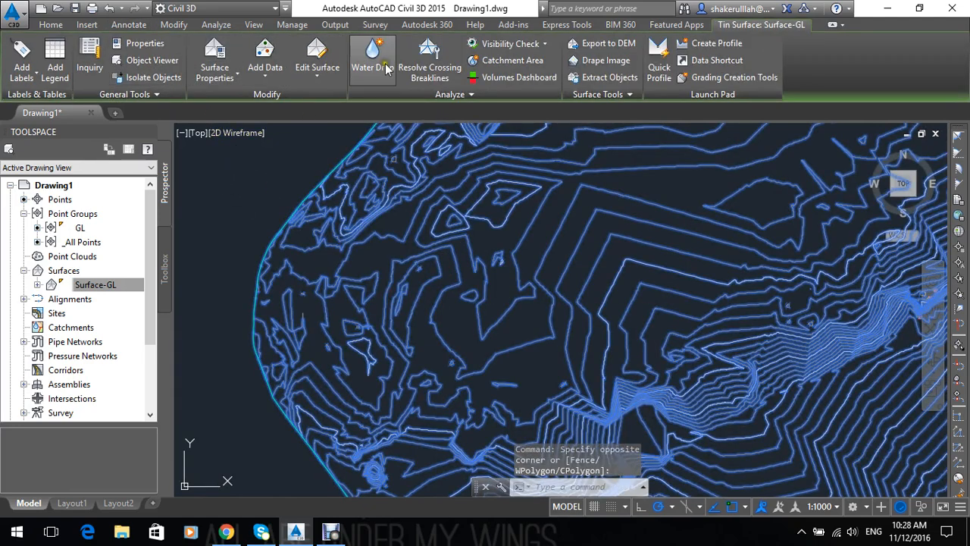
key(Escape)
click(678, 221)
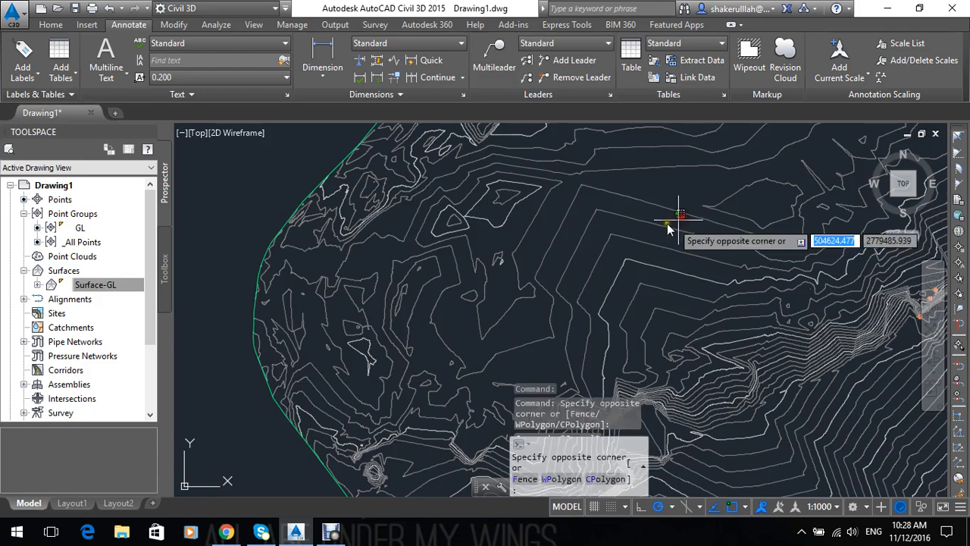
click(557, 235)
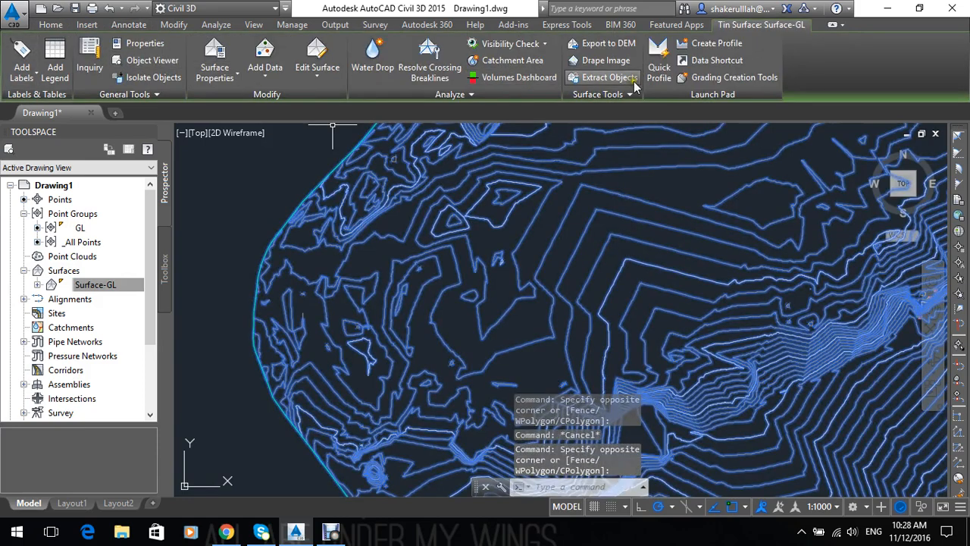
key(Escape)
key(Escape)
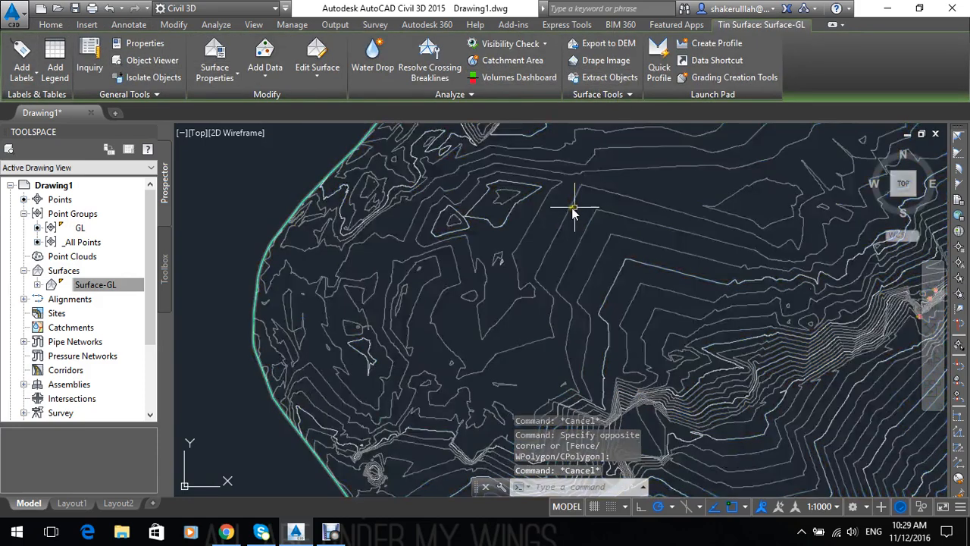
Create a Surface-GL catchment area on the surface's western side as a 2D polyline on layer C-HYDR-CTCH, displaying its Basic-style discharge point.
click(569, 202)
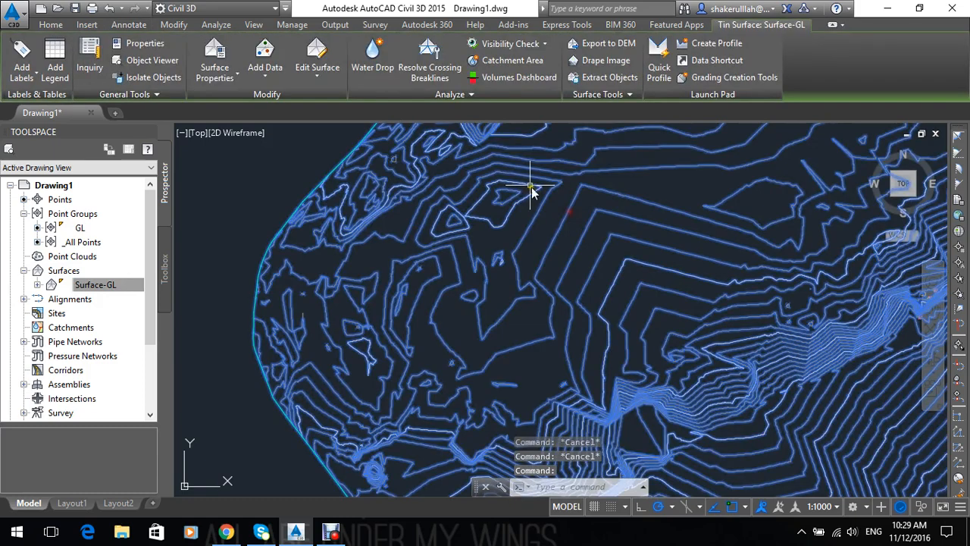
click(523, 61)
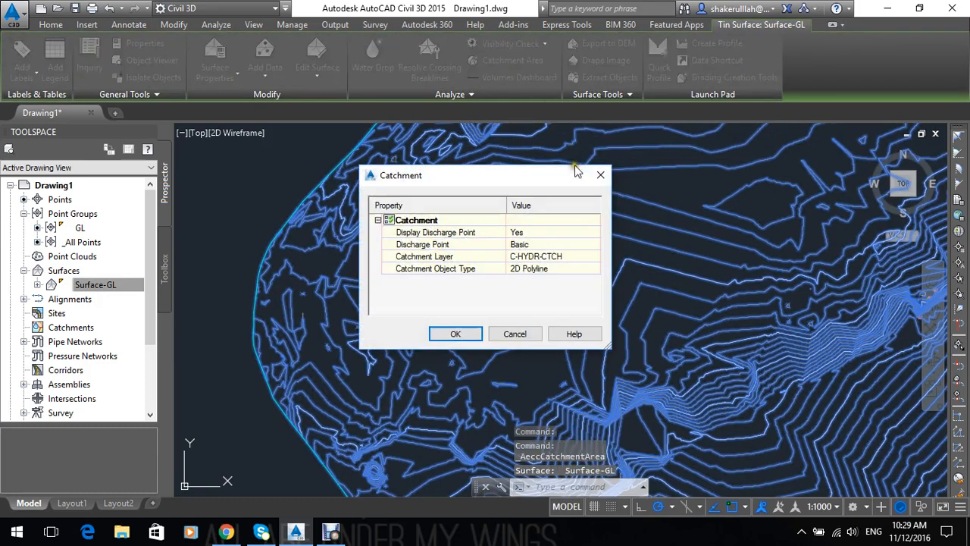
click(454, 333)
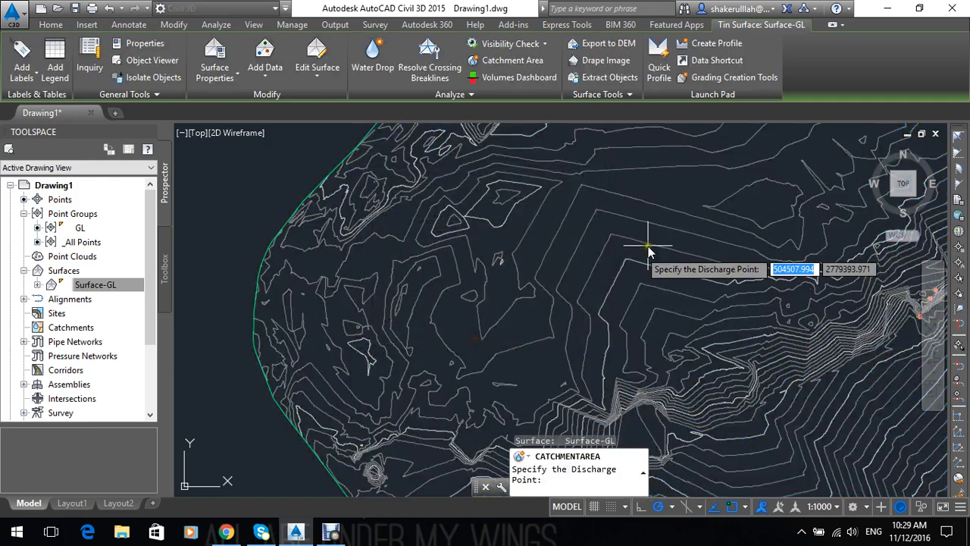
scroll(521, 246, up, 2)
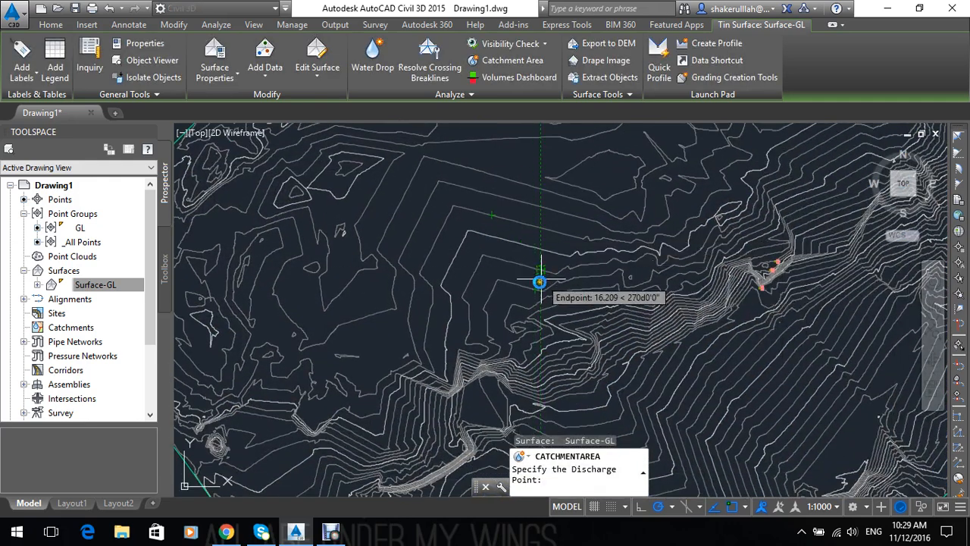
click(534, 289)
middle_drag(455, 220, 558, 351)
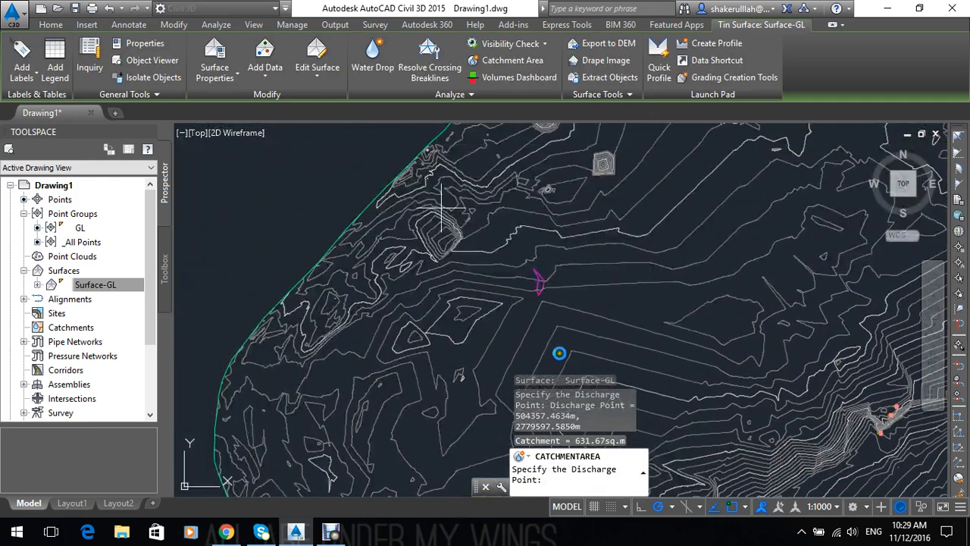
Create two more catchment areas from discharge points east of the first catchment, and end the Catchment Area command.
mouse_move(533, 260)
middle_down()
mouse_move(543, 225)
mouse_move(511, 246)
mouse_move(350, 247)
middle_up()
mouse_move(547, 228)
middle_down()
mouse_move(533, 217)
mouse_move(367, 220)
middle_up()
click(442, 220)
mouse_move(427, 243)
middle_down()
mouse_move(394, 225)
mouse_move(413, 247)
middle_up()
click(565, 173)
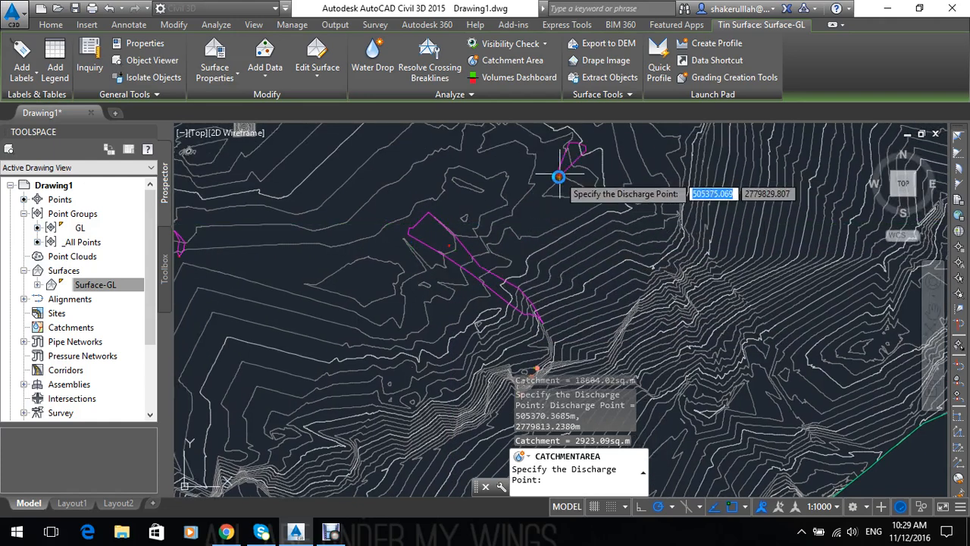
middle_drag(564, 173, 598, 143)
key(Escape)
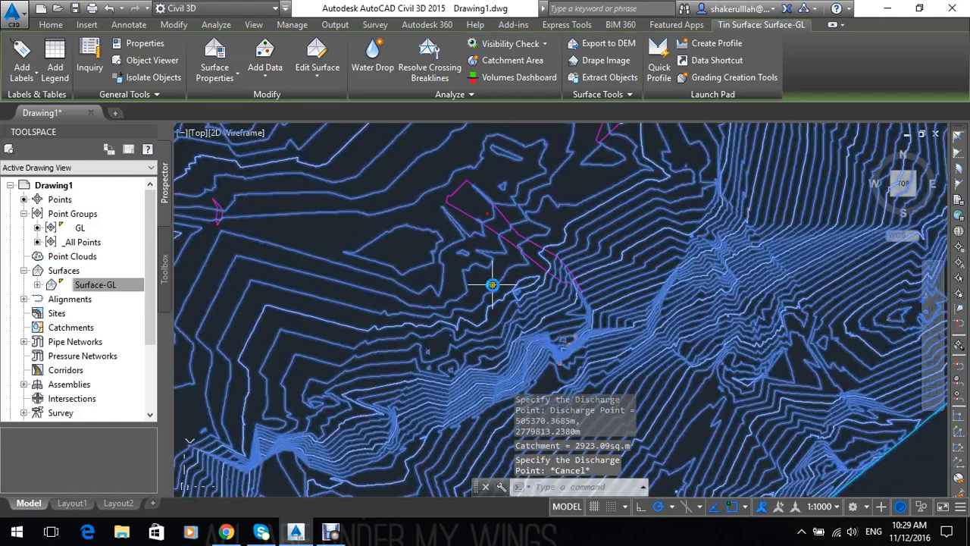
scroll(468, 193, up, 5)
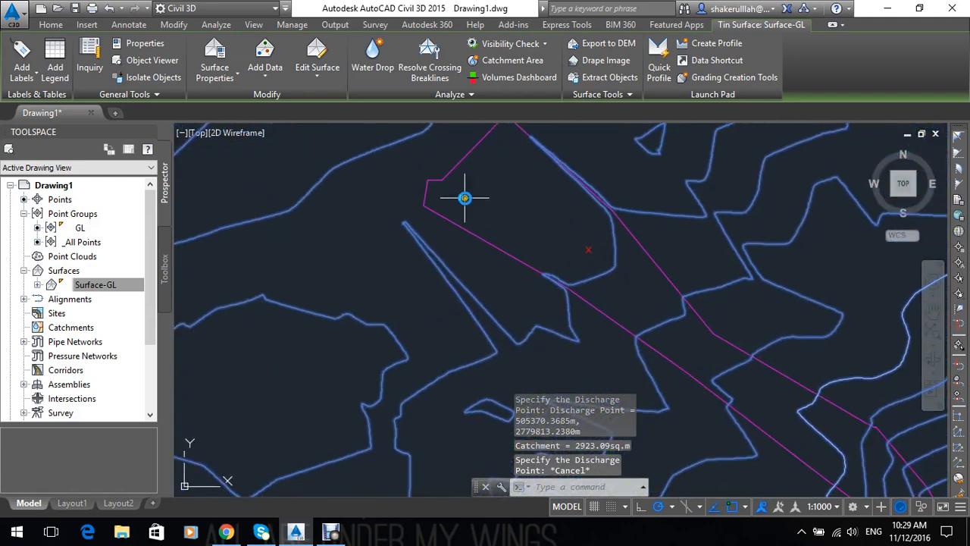
click(459, 198)
click(396, 158)
scroll(423, 265, down, 5)
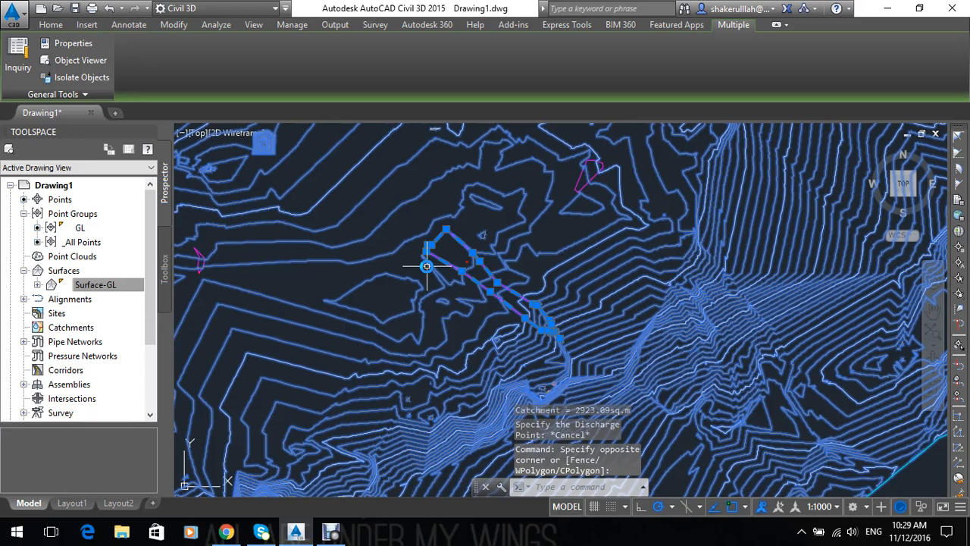
key(Escape)
key(Escape)
List the properties of the long central catchment polyline to read its area and perimeter.
middle_drag(387, 247, 457, 238)
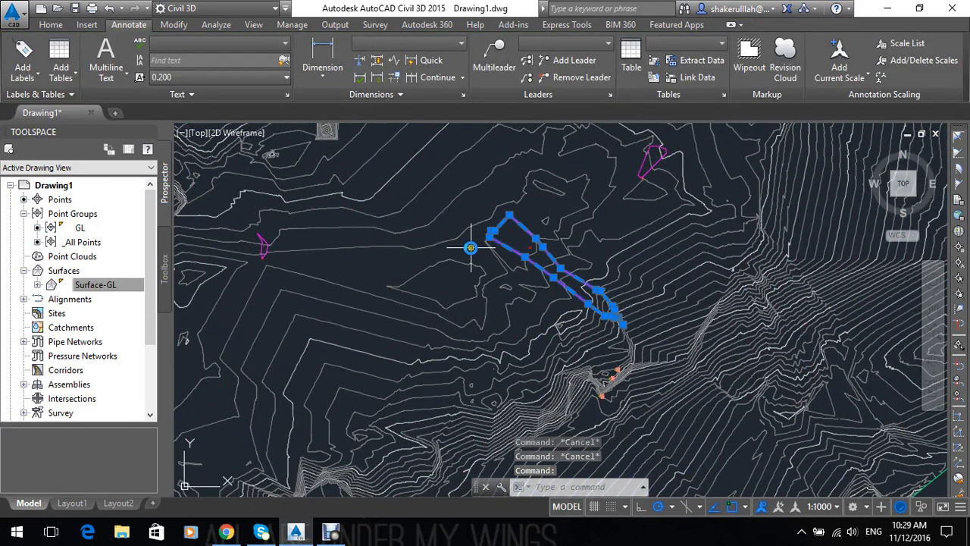
text(li)
key(Return)
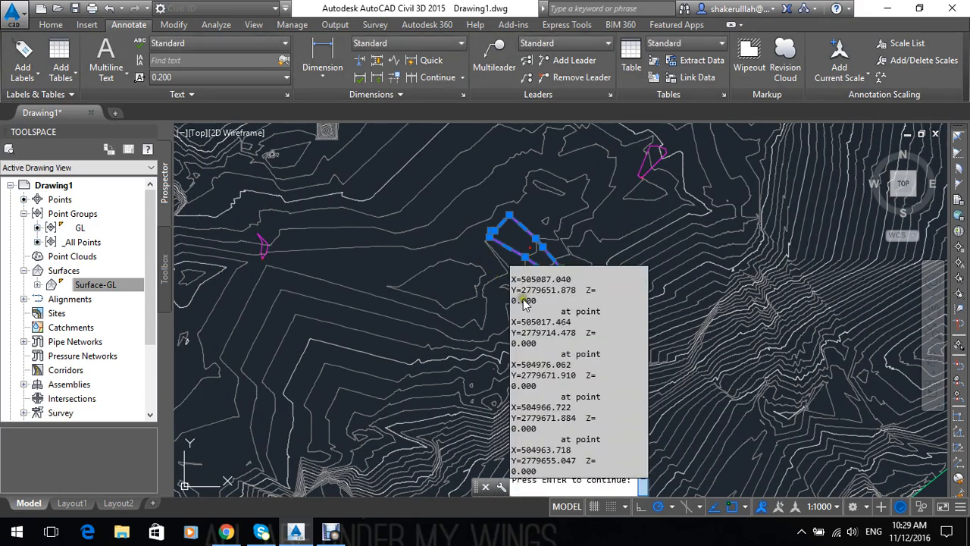
scroll(567, 366, up, 5)
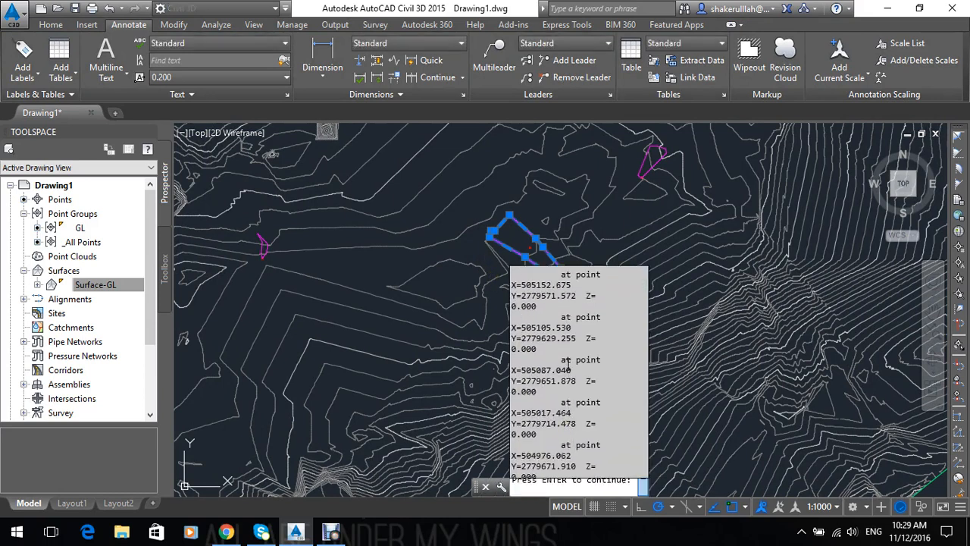
scroll(567, 366, up, 8)
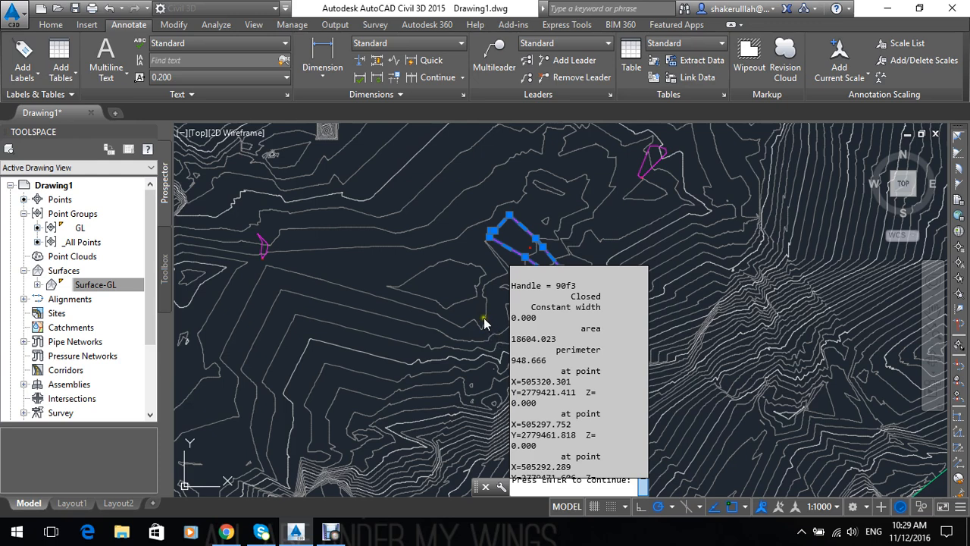
key(Escape)
key(Escape)
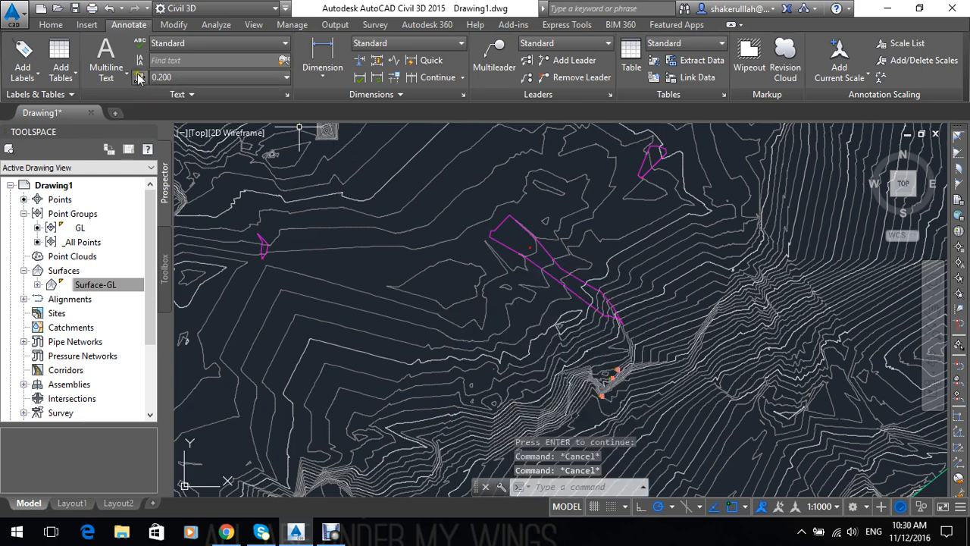
Trace Water Drop paths from points in Surface-GL's central and eastern parts as 2D polylines on layer 0, without start markers.
click(375, 221)
click(383, 64)
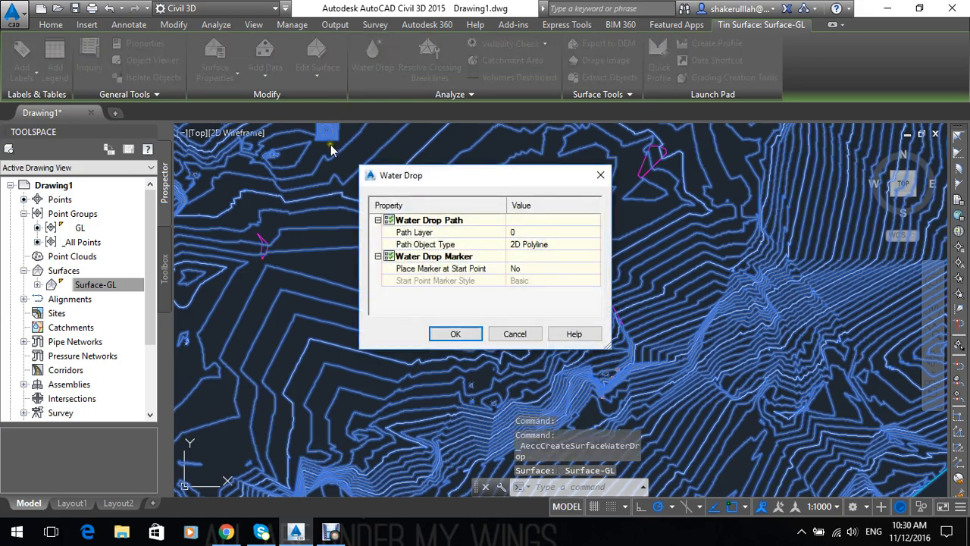
click(456, 335)
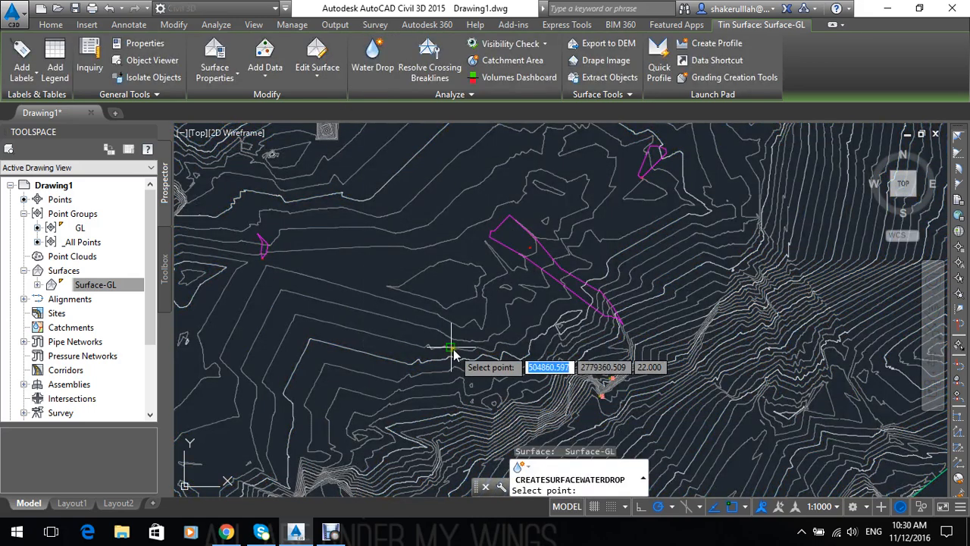
middle_drag(494, 368, 332, 298)
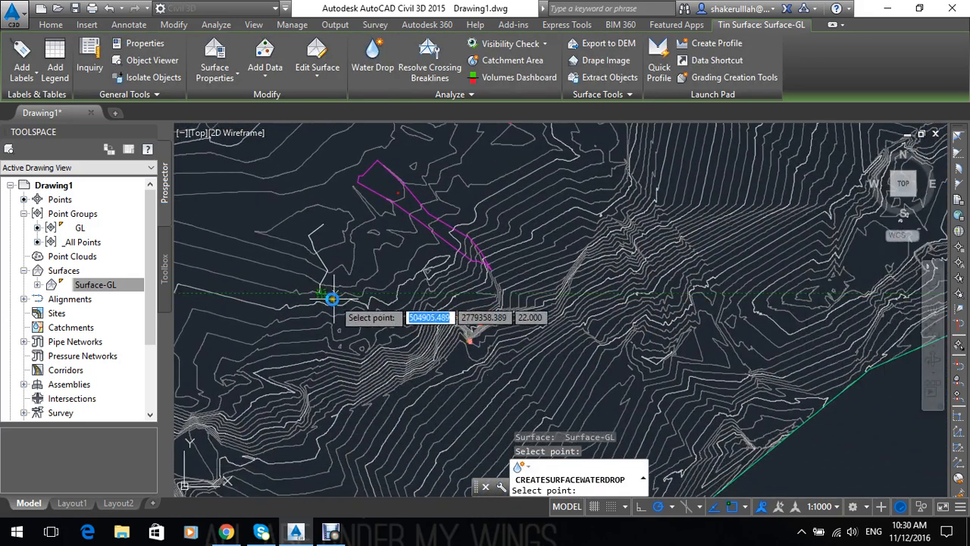
middle_drag(385, 319, 322, 300)
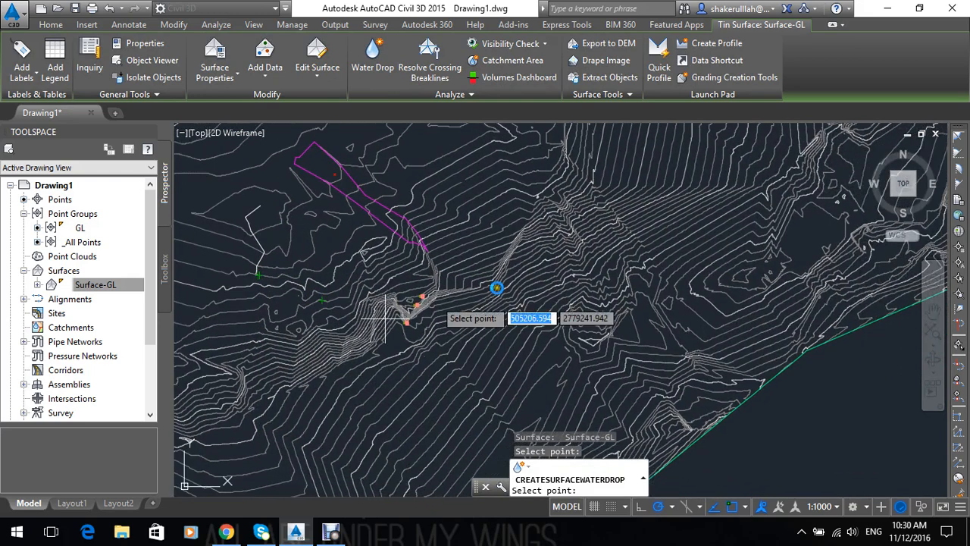
middle_drag(537, 234, 455, 359)
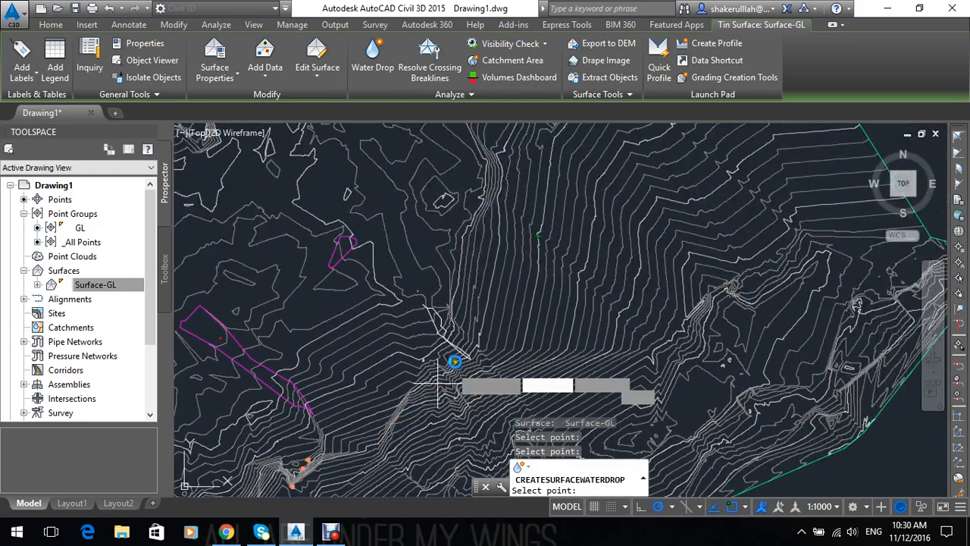
middle_drag(443, 258, 482, 388)
click(517, 243)
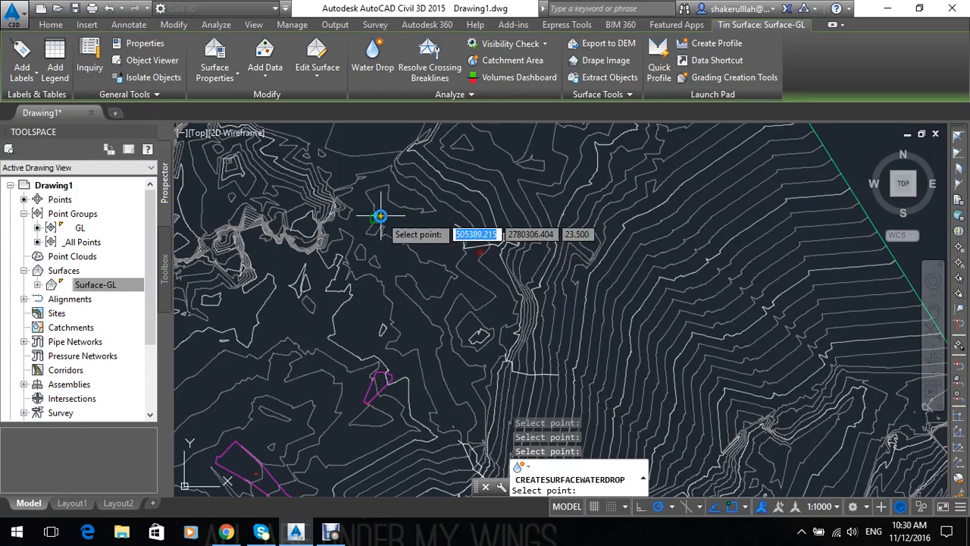
Trace another Water Drop path beside the dense contours in the surface's southwestern part, and end the command.
middle_drag(379, 217, 530, 327)
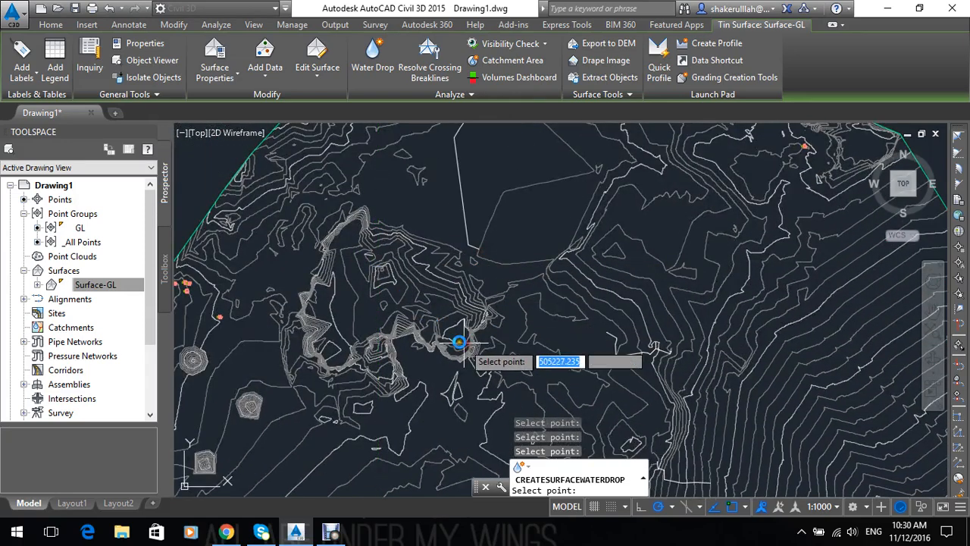
middle_drag(350, 310, 468, 210)
middle_drag(398, 303, 478, 160)
mouse_move(341, 310)
middle_down()
mouse_move(481, 147)
mouse_move(488, 124)
middle_up()
middle_drag(446, 291, 539, 214)
middle_drag(520, 305, 432, 212)
click(512, 274)
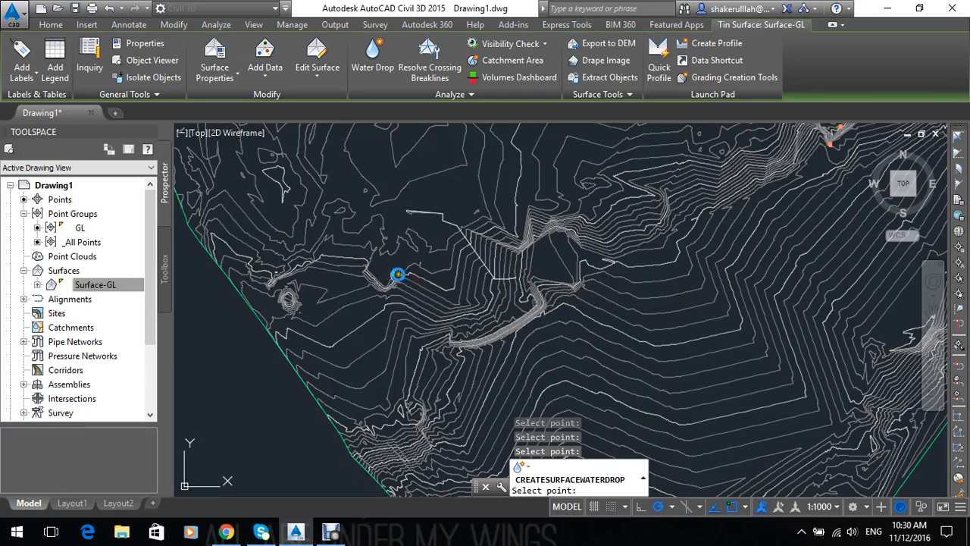
middle_drag(397, 275, 460, 301)
key(Escape)
key(Escape)
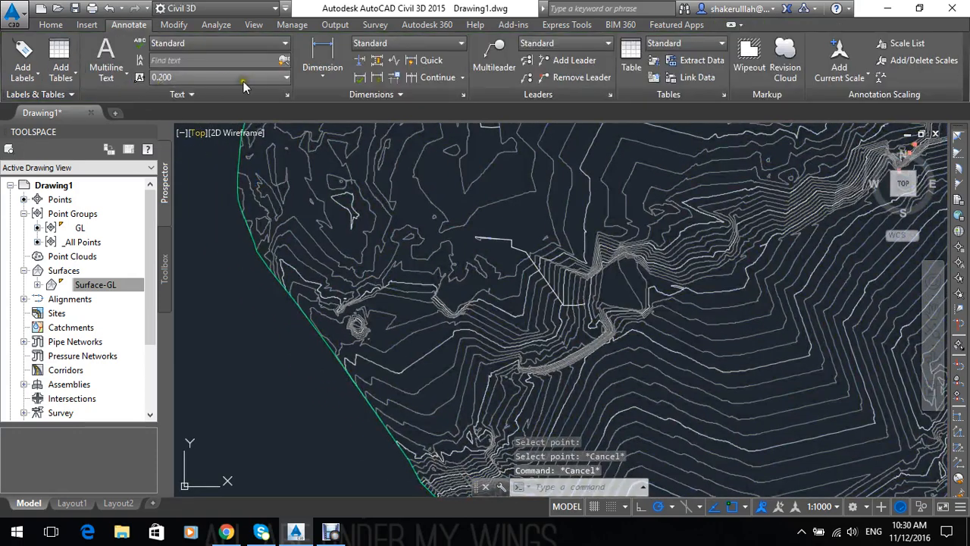
Add a one-point slope label to Surface-GL on the long north-south contour north of the dense contours, and end the command.
click(351, 189)
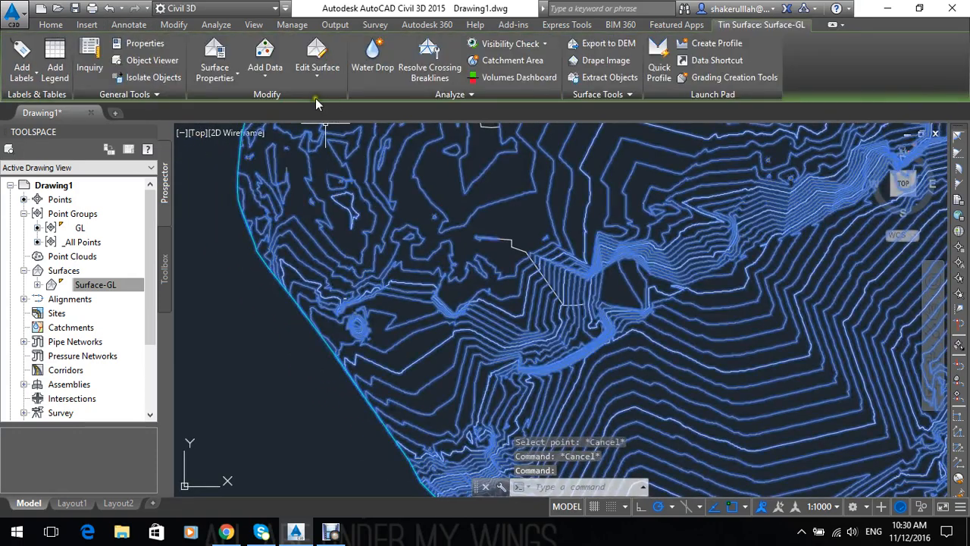
click(36, 80)
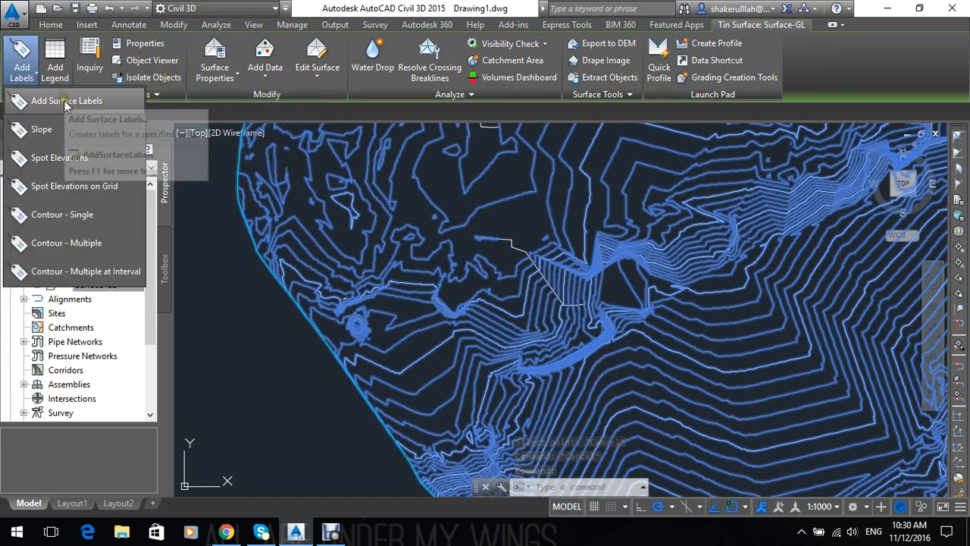
click(114, 244)
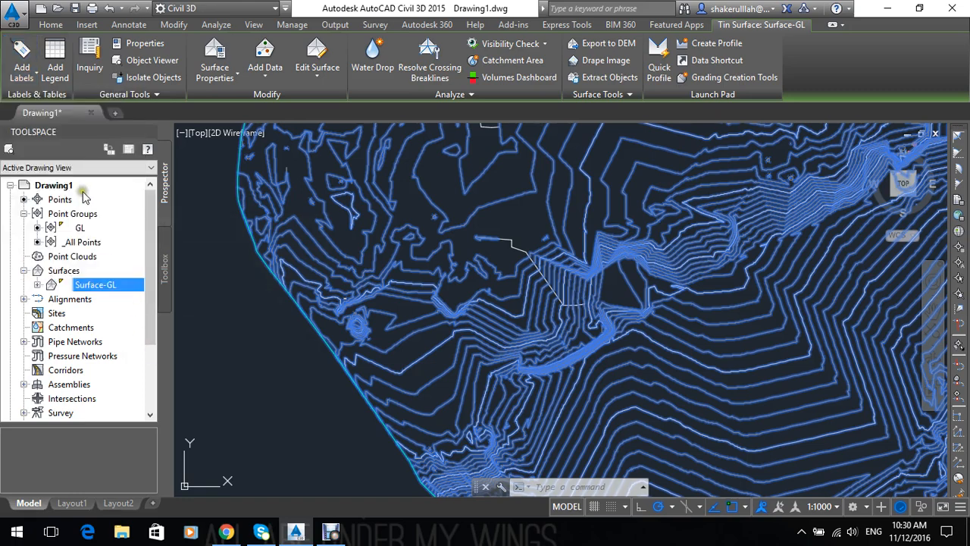
click(26, 82)
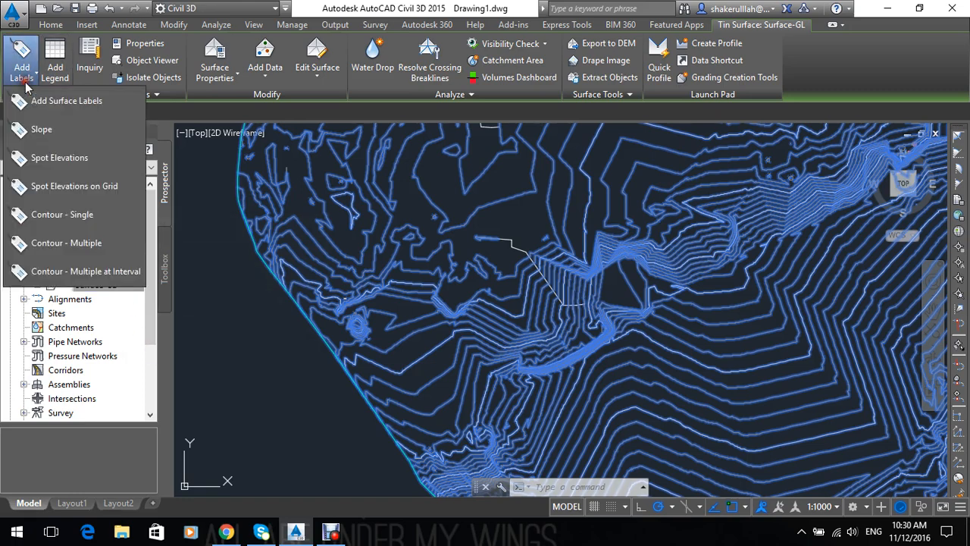
click(47, 129)
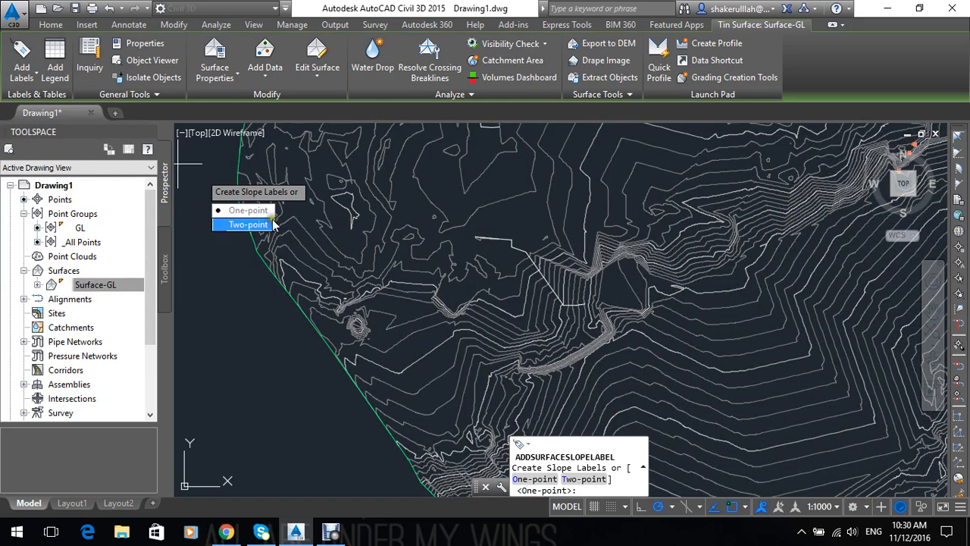
click(248, 210)
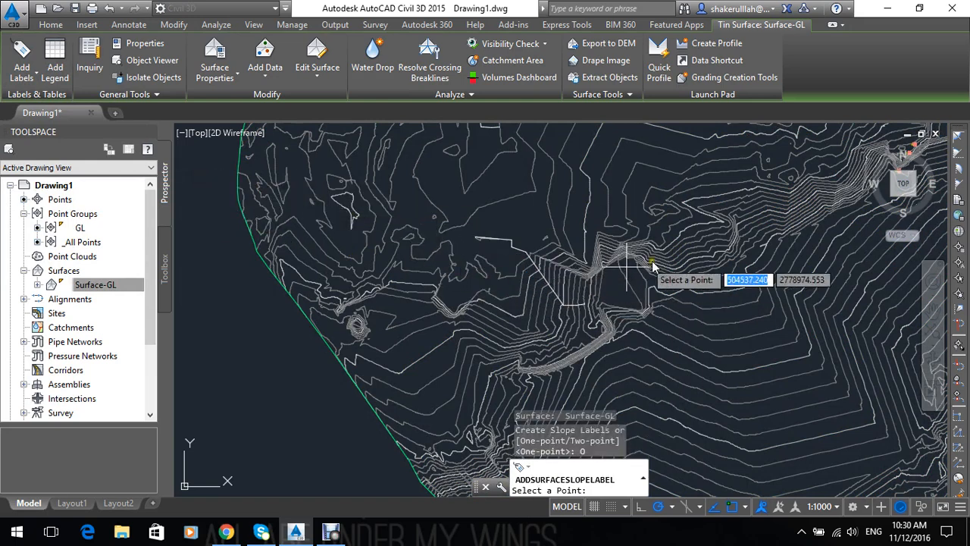
scroll(584, 207, up, 4)
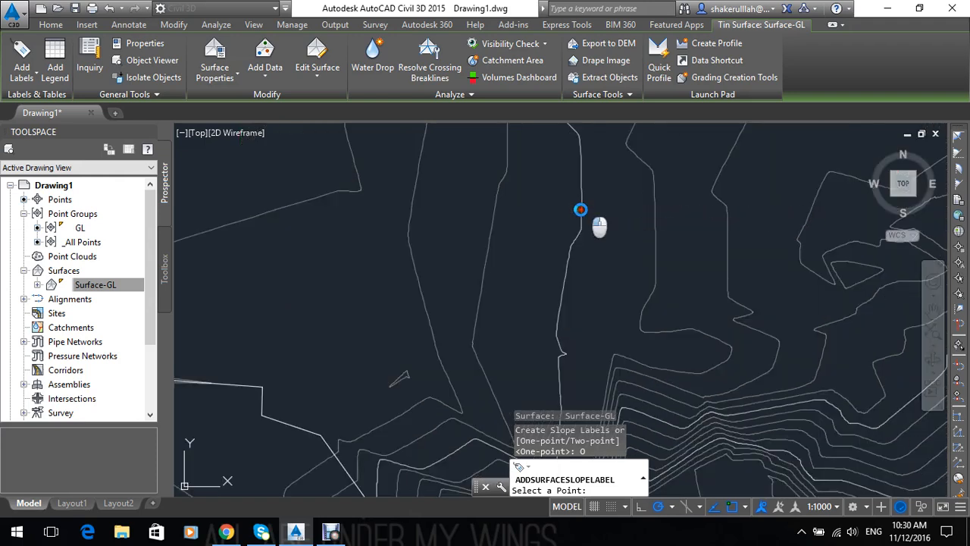
click(581, 209)
scroll(622, 188, up, 3)
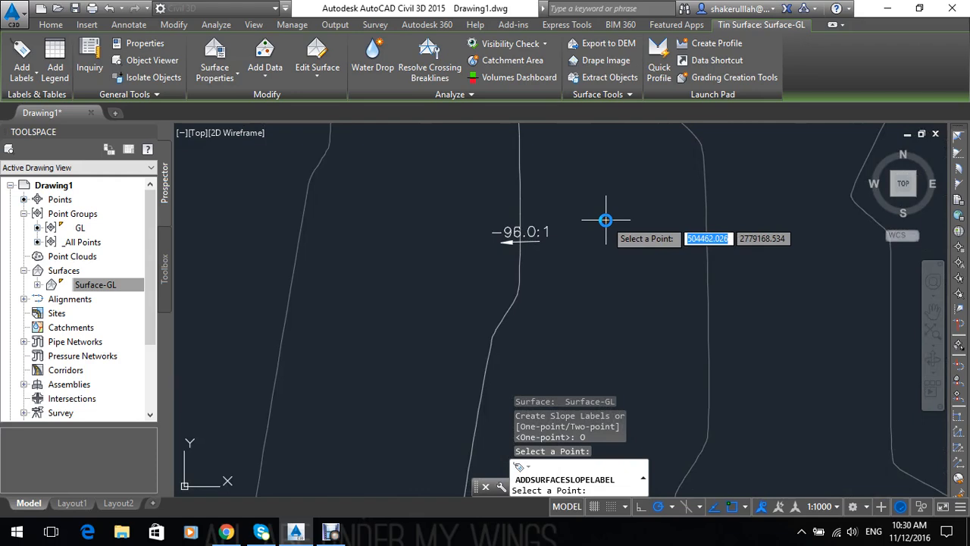
middle_drag(598, 220, 624, 223)
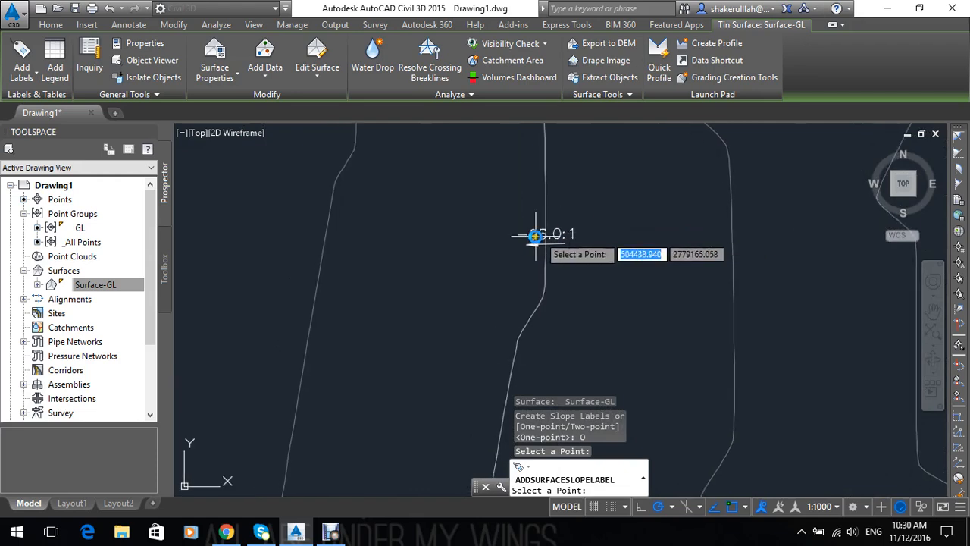
middle_drag(477, 234, 568, 219)
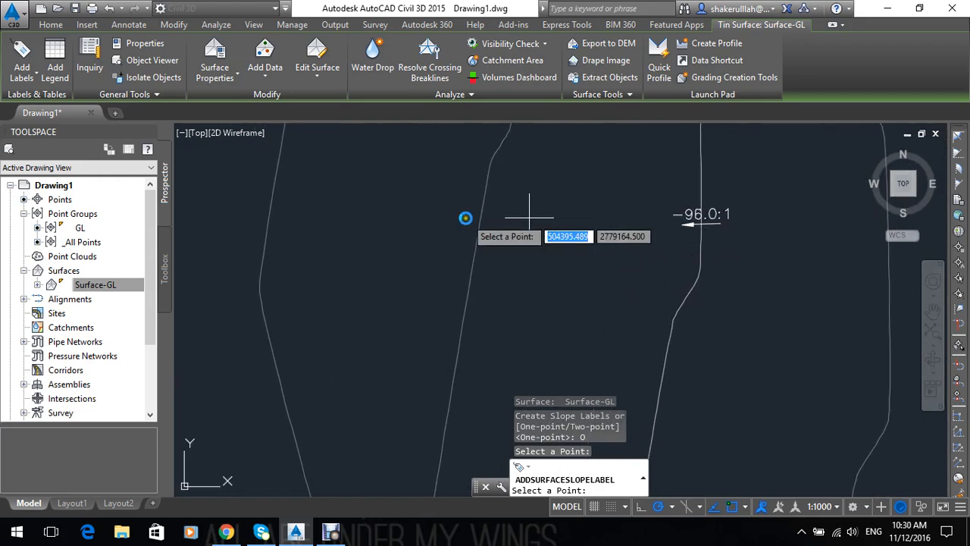
middle_drag(407, 220, 541, 220)
middle_drag(361, 227, 495, 216)
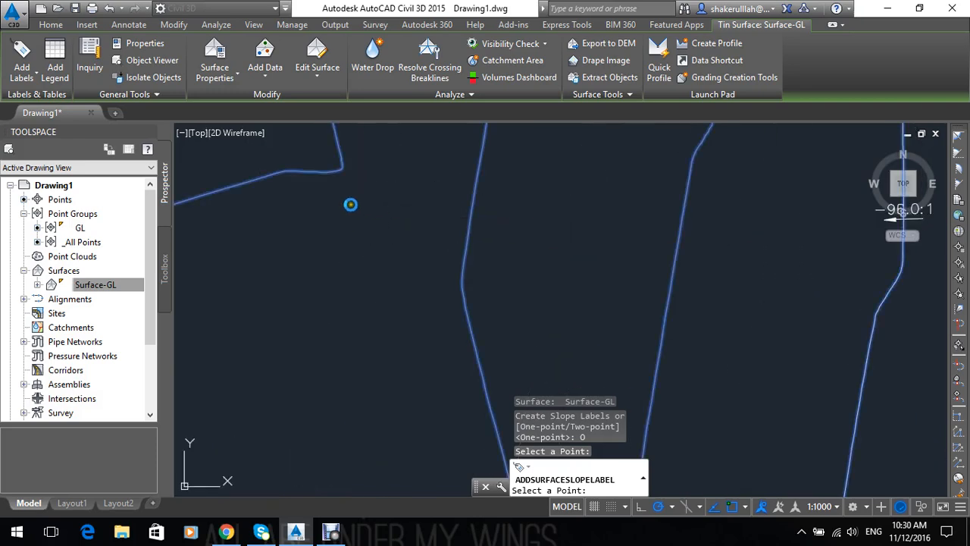
key(Escape)
Add a two-point slope label running east to west across the contours just north of the one-point slope label, and end the command.
click(21, 62)
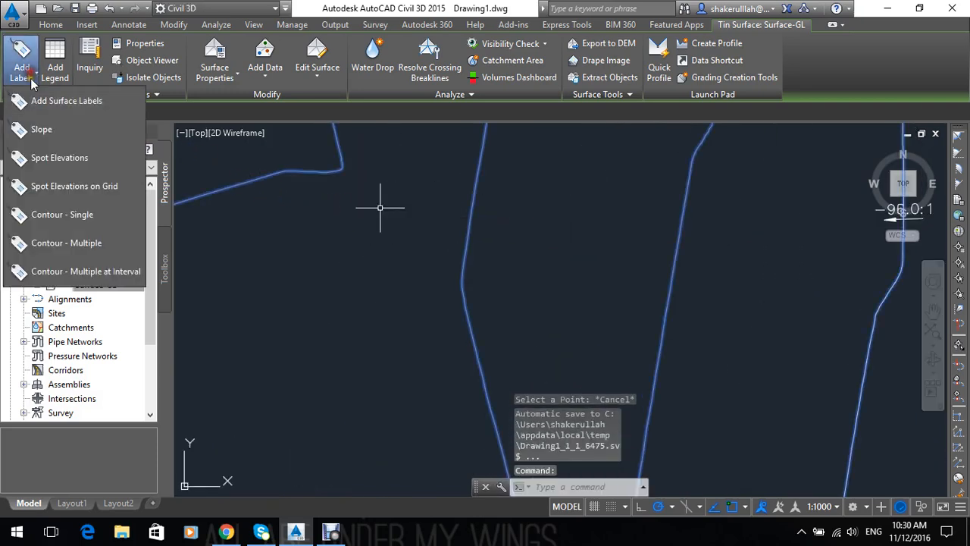
click(42, 128)
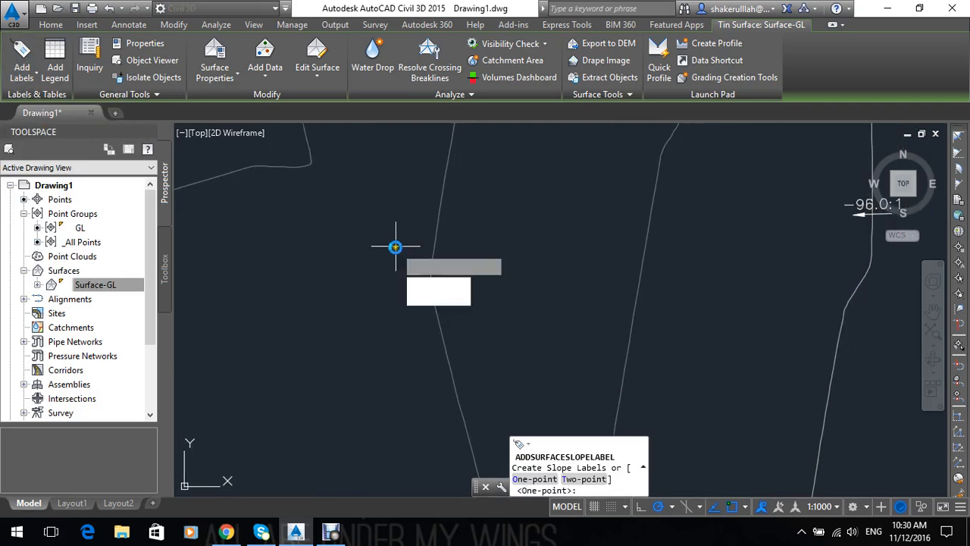
click(439, 299)
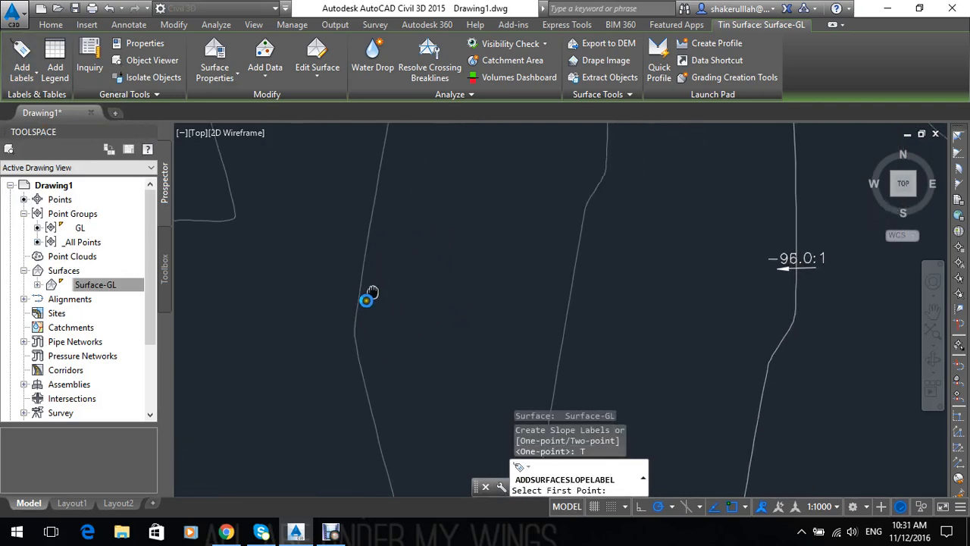
scroll(440, 297, down, 5)
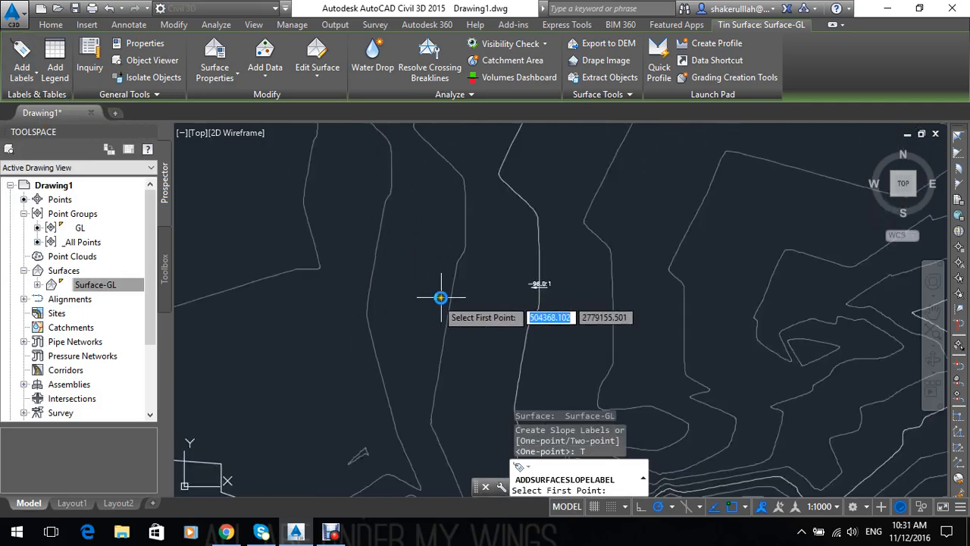
click(738, 225)
middle_drag(526, 232, 715, 257)
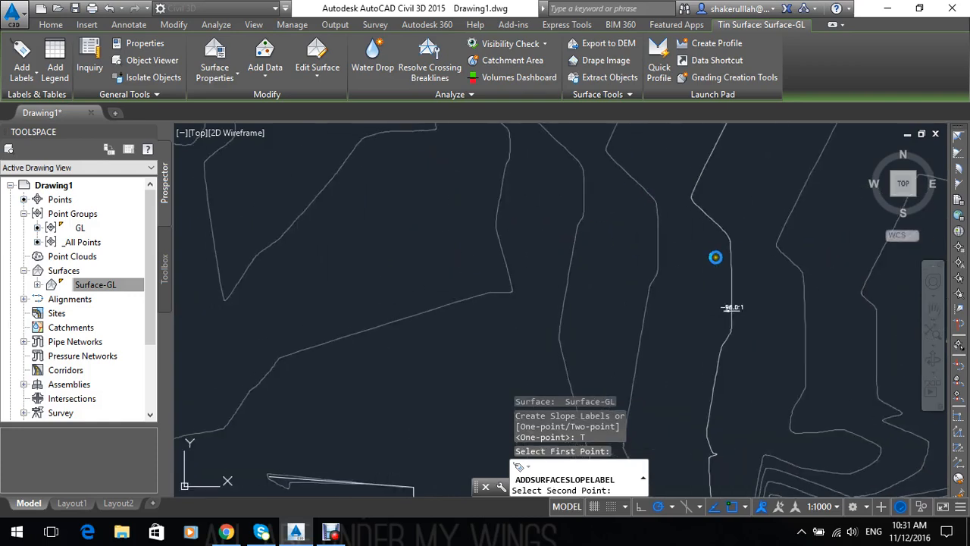
click(311, 204)
scroll(459, 264, up, 6)
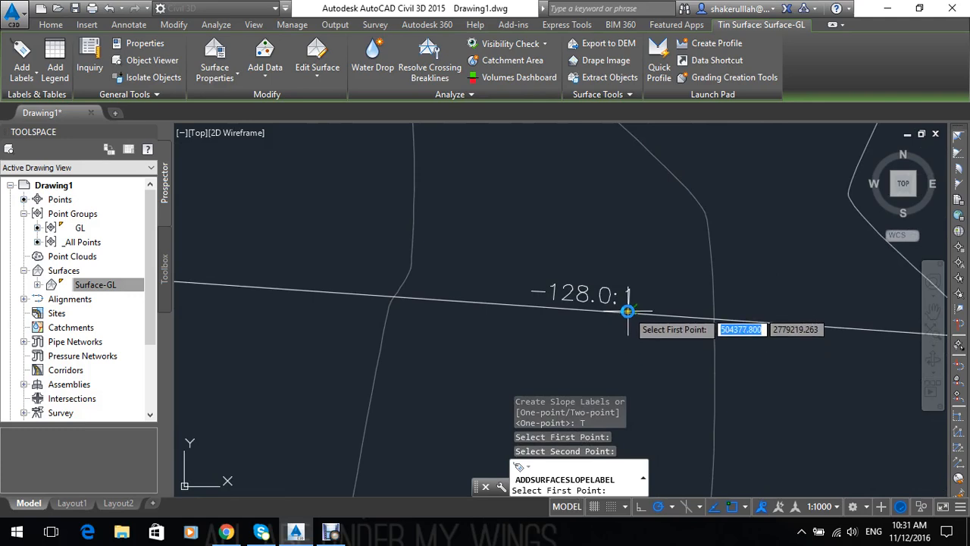
middle_drag(673, 345, 752, 267)
key(Escape)
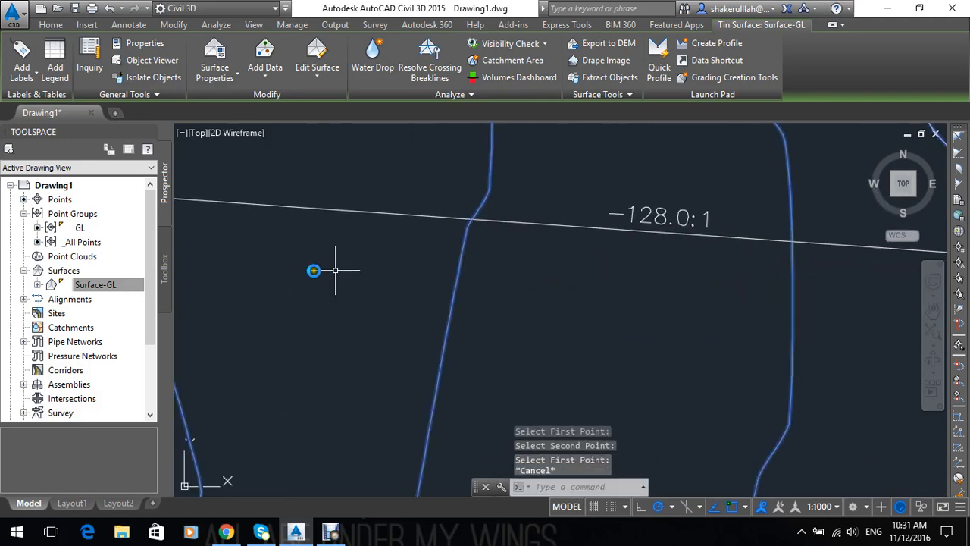
Examine Surface-GL's elevation at spots in the flat area west of the two-point slope label.
middle_drag(385, 273, 586, 270)
scroll(544, 269, down, 6)
middle_drag(527, 270, 588, 201)
middle_drag(430, 221, 498, 285)
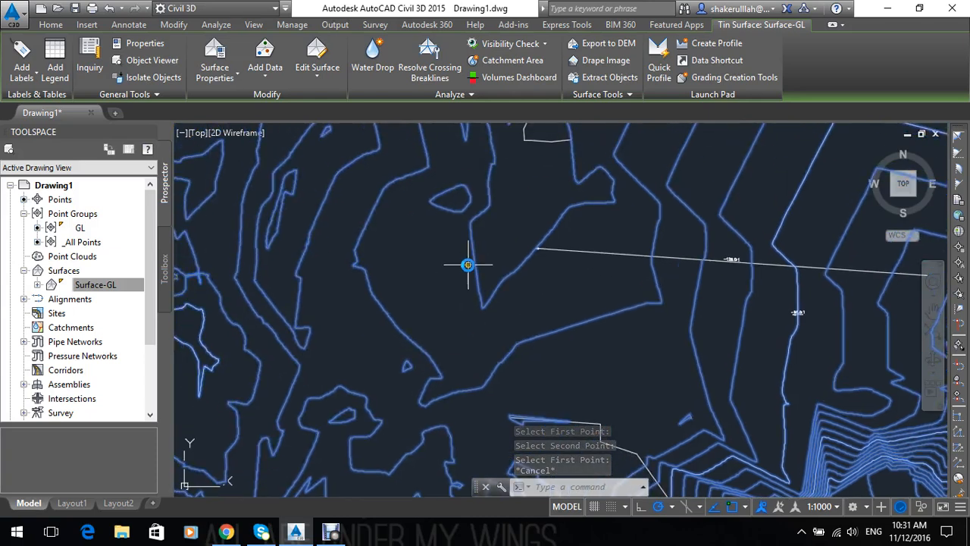
mouse_move(467, 264)
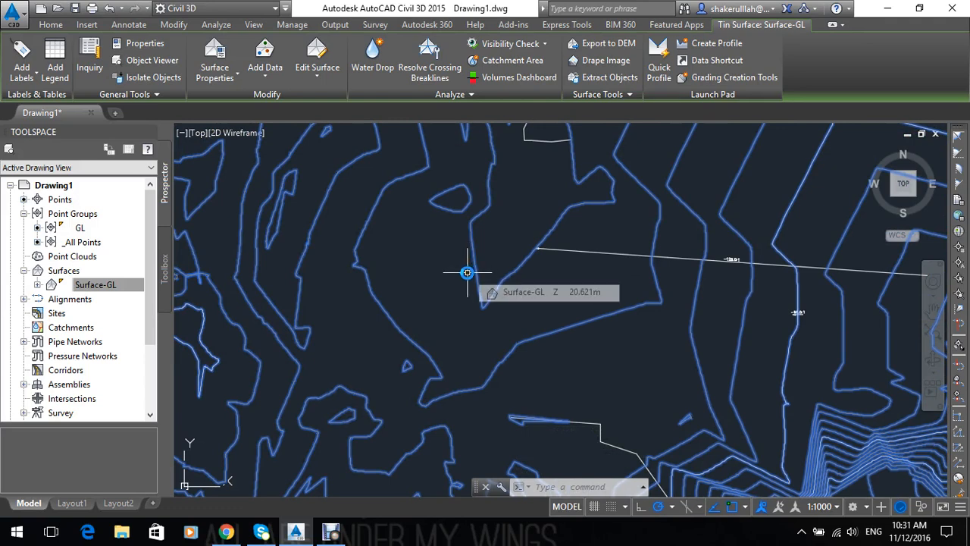
middle_drag(467, 272, 479, 270)
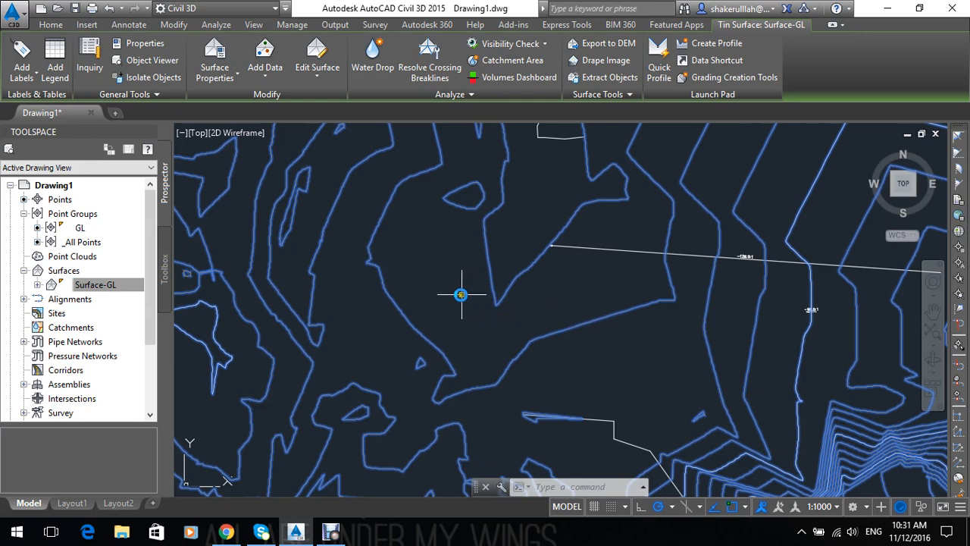
mouse_move(456, 293)
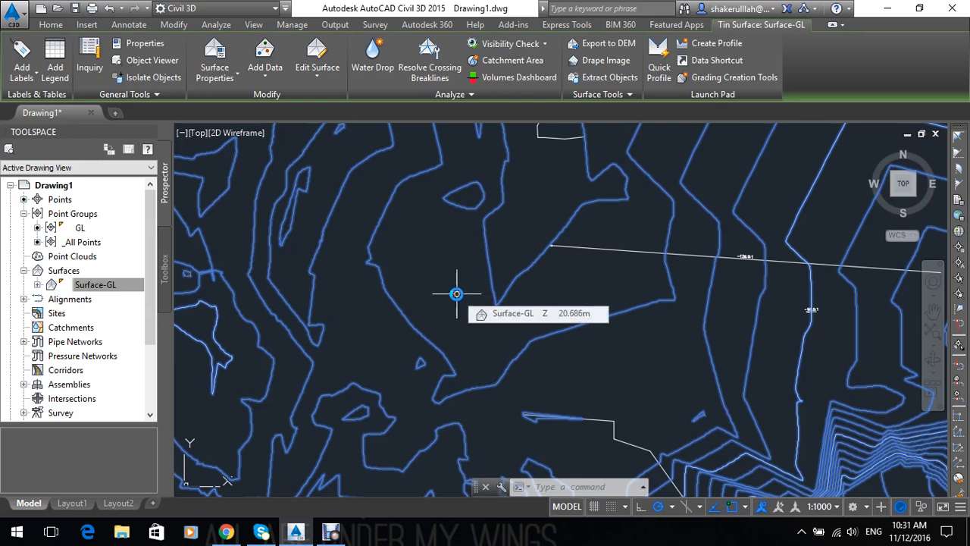